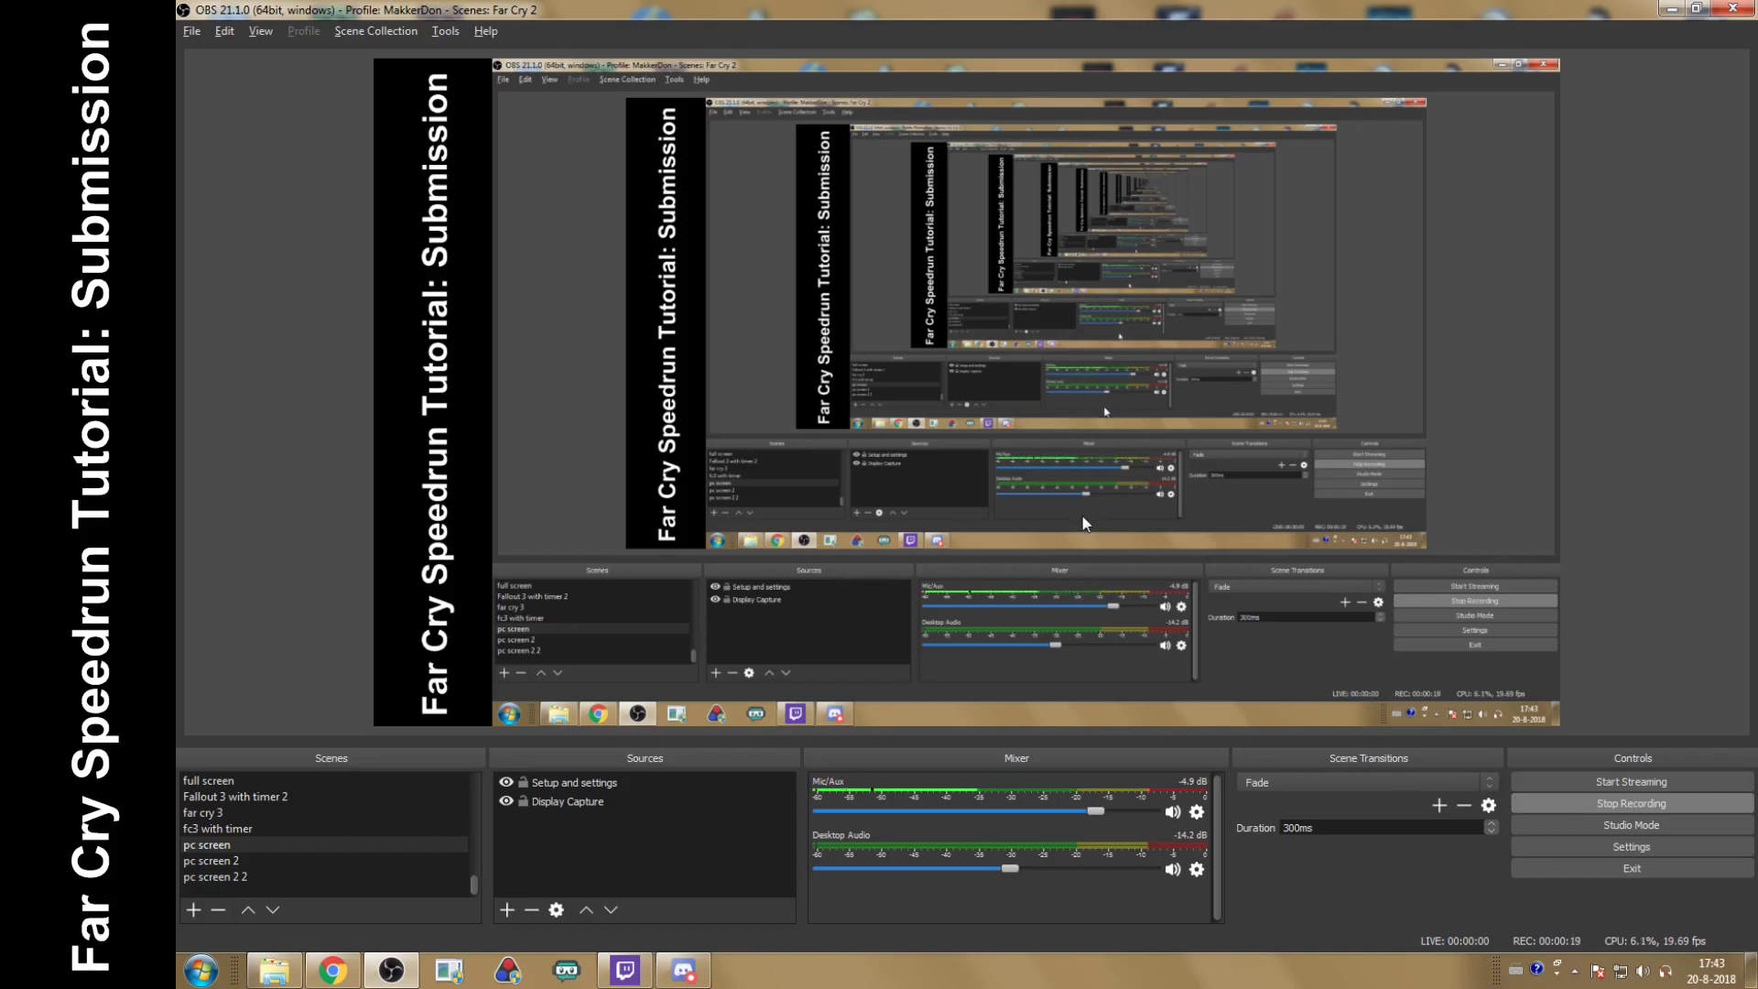
Step: Bring Chrome forward and open Twitch's Video Producer from the profile menu
{"action": "left_click", "coordinate": [624, 782]}
{"action": "left_click", "coordinate": [567, 803]}
{"action": "left_click", "coordinate": [352, 970]}
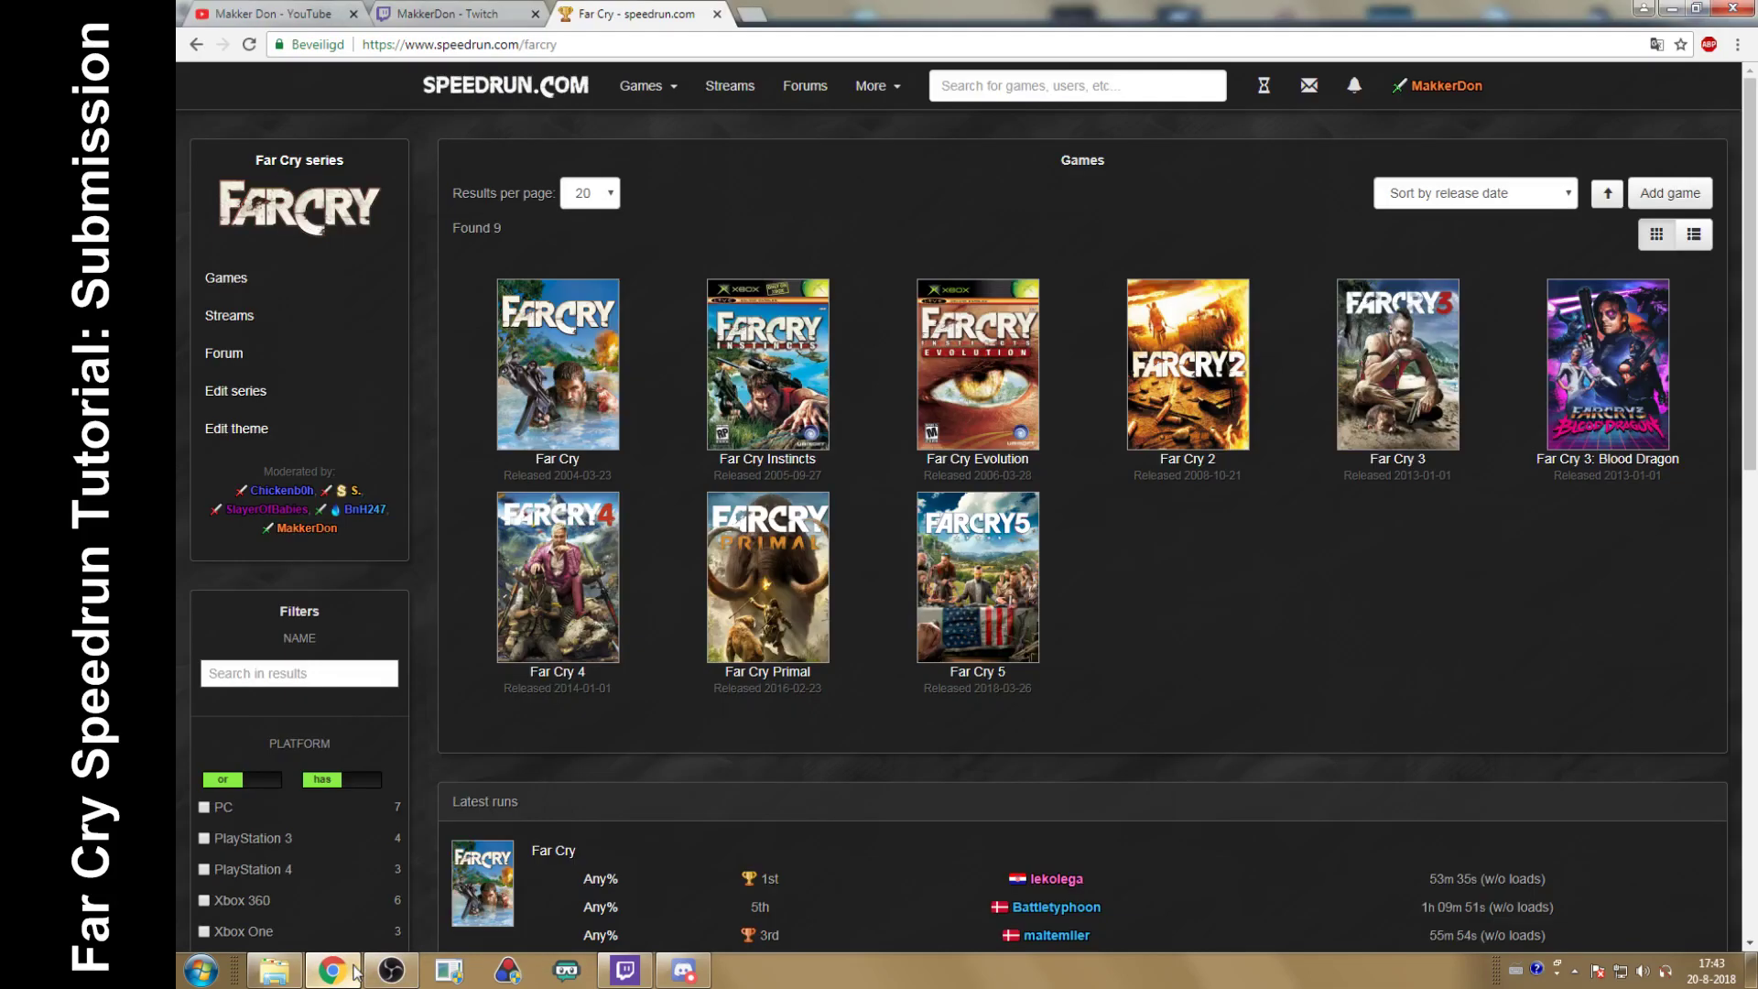
{"action": "left_click", "coordinate": [446, 15]}
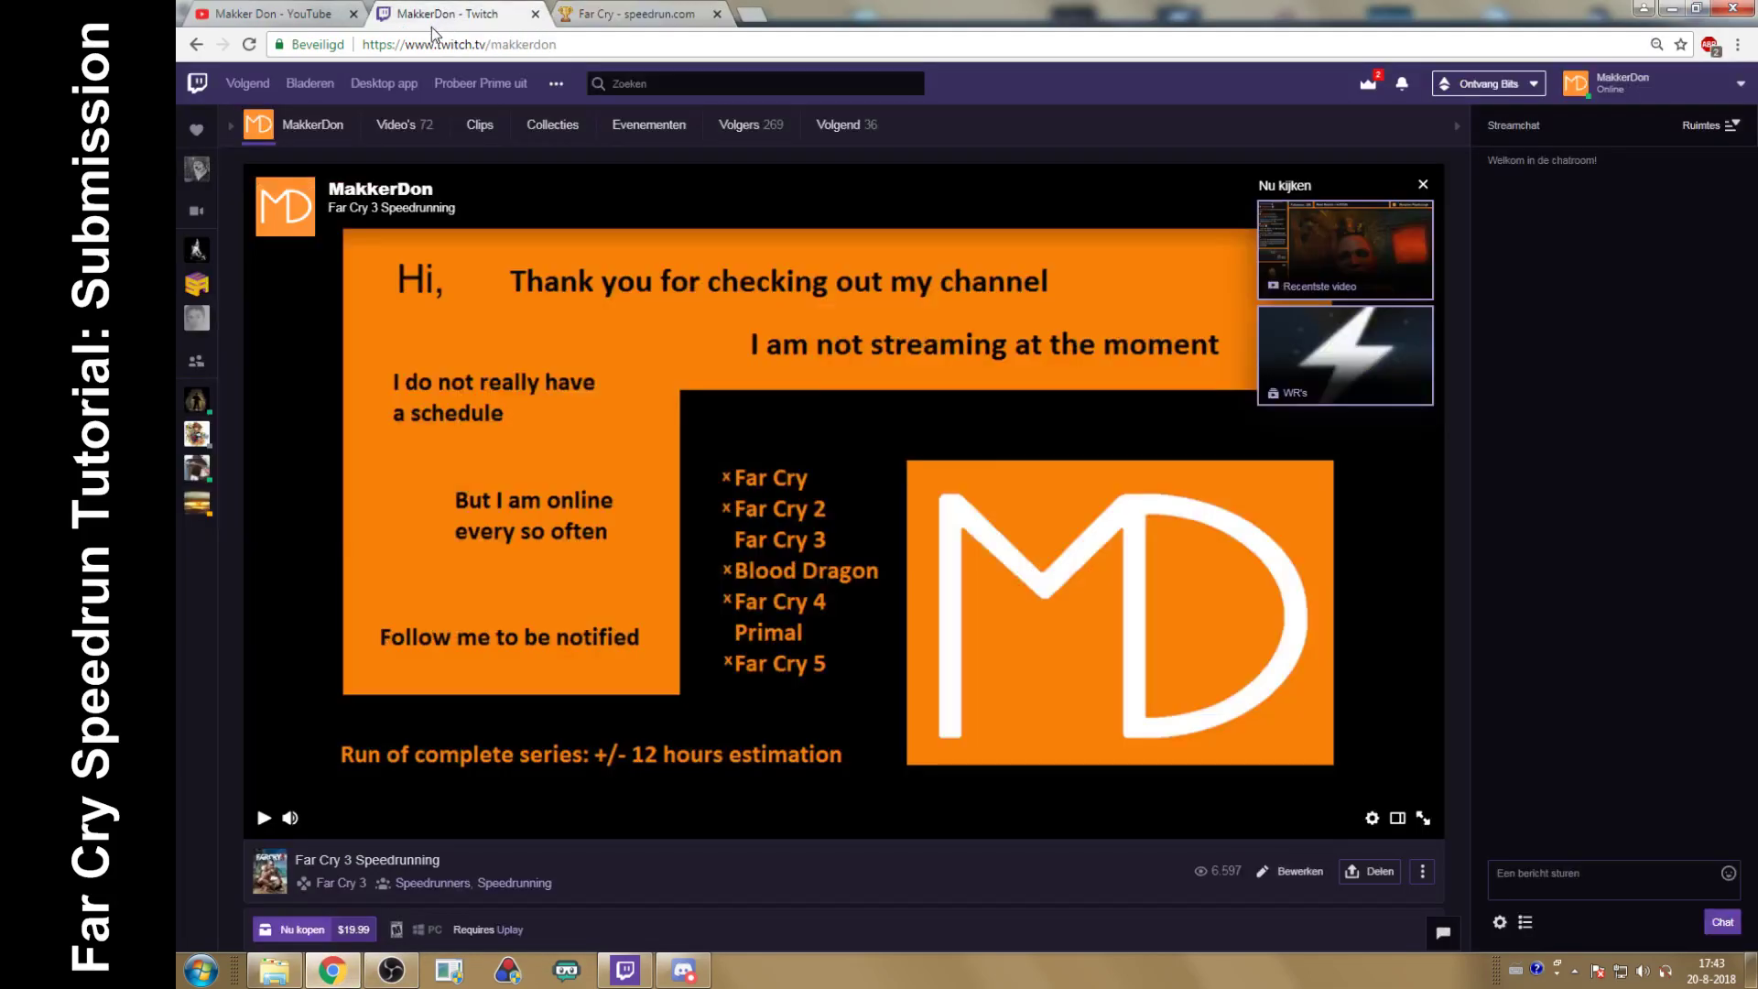
{"action": "left_click", "coordinate": [328, 13]}
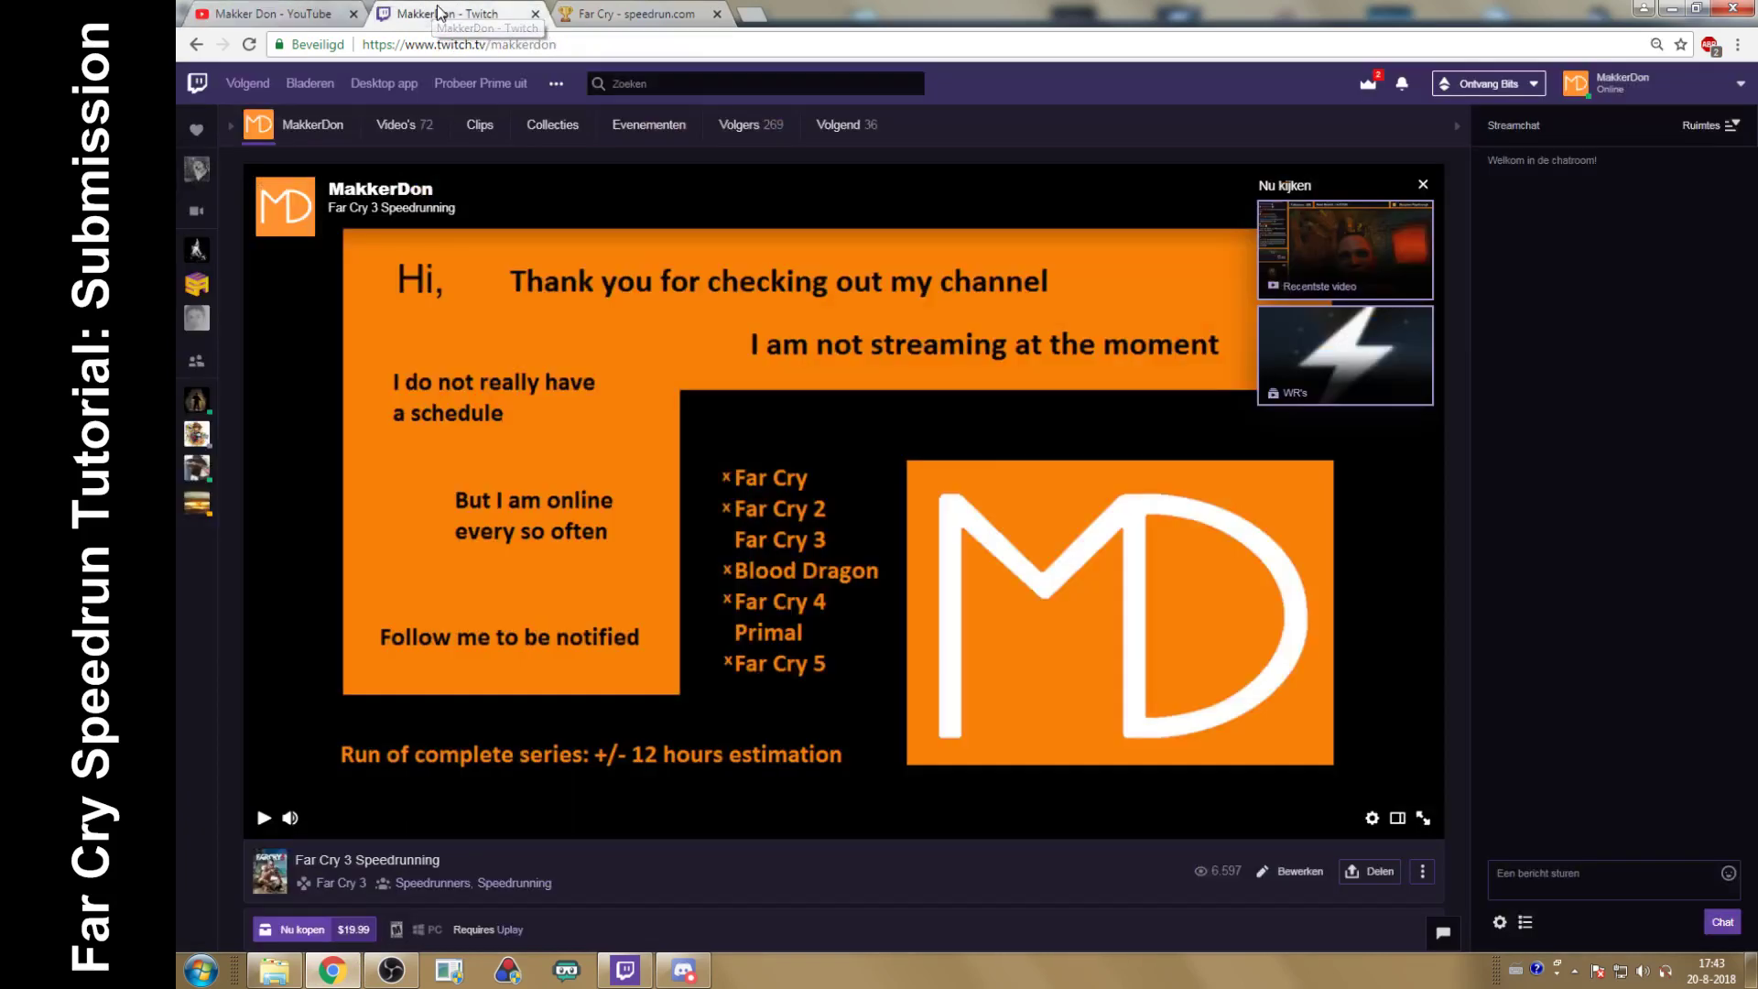
{"action": "left_click", "coordinate": [440, 13]}
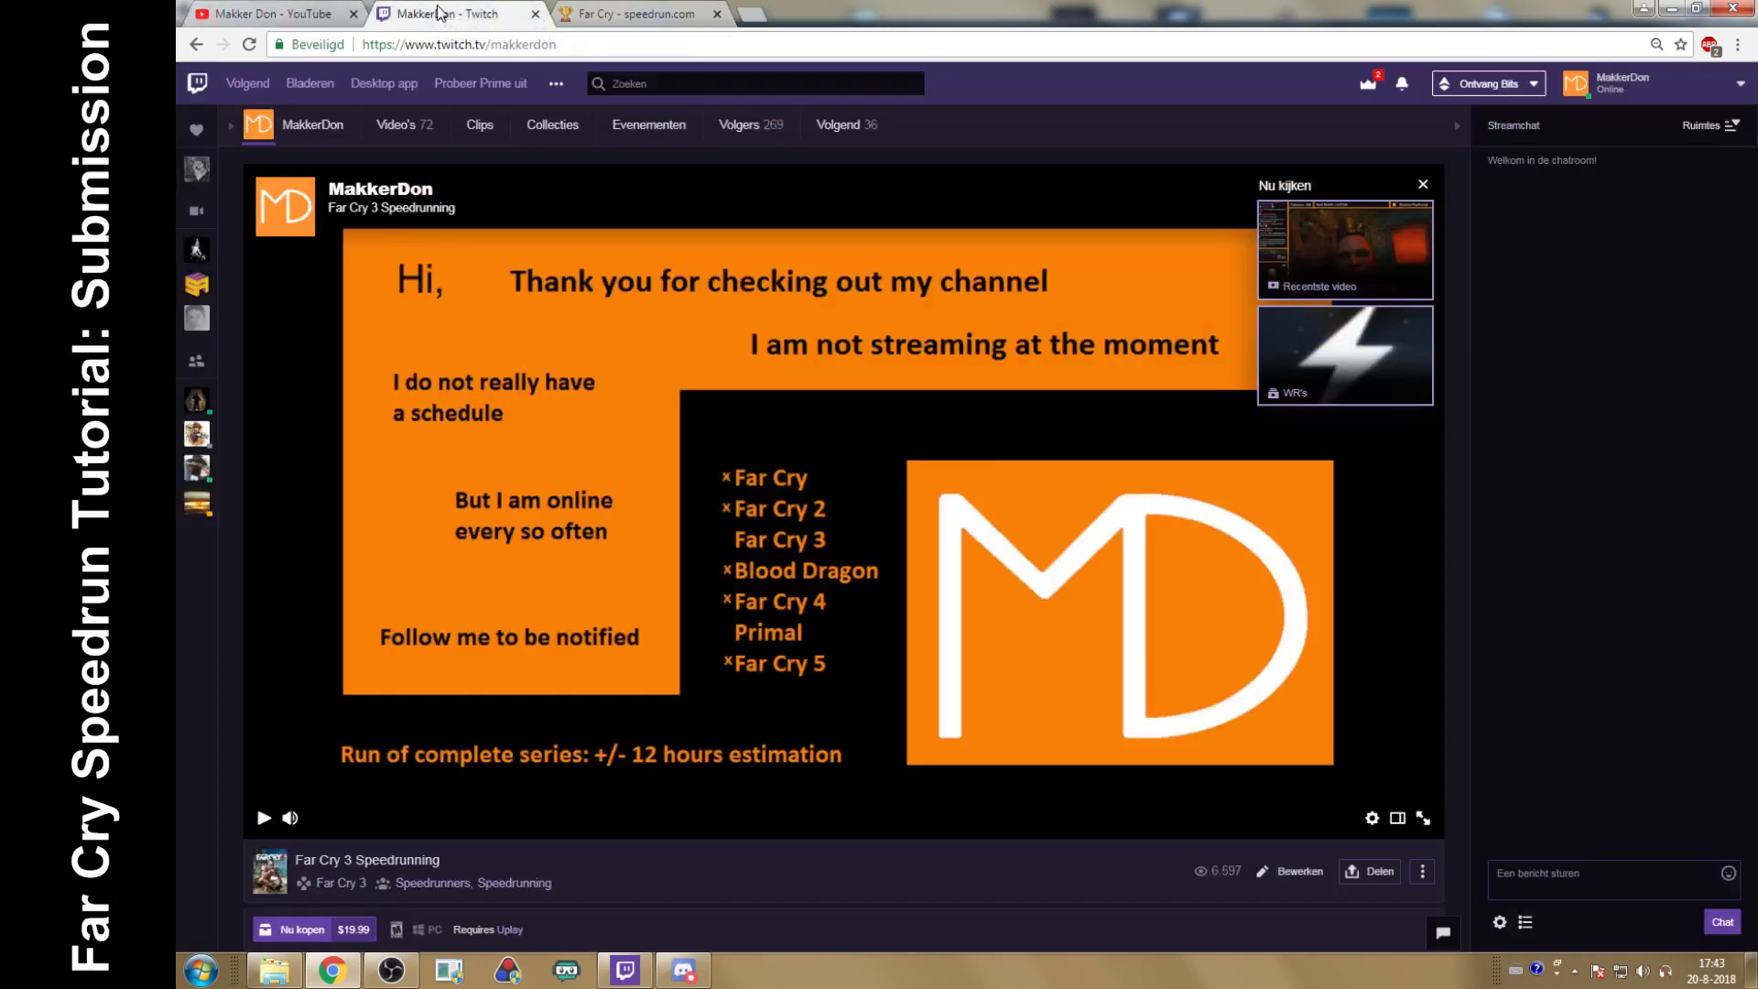
{"action": "left_click", "coordinate": [1657, 96]}
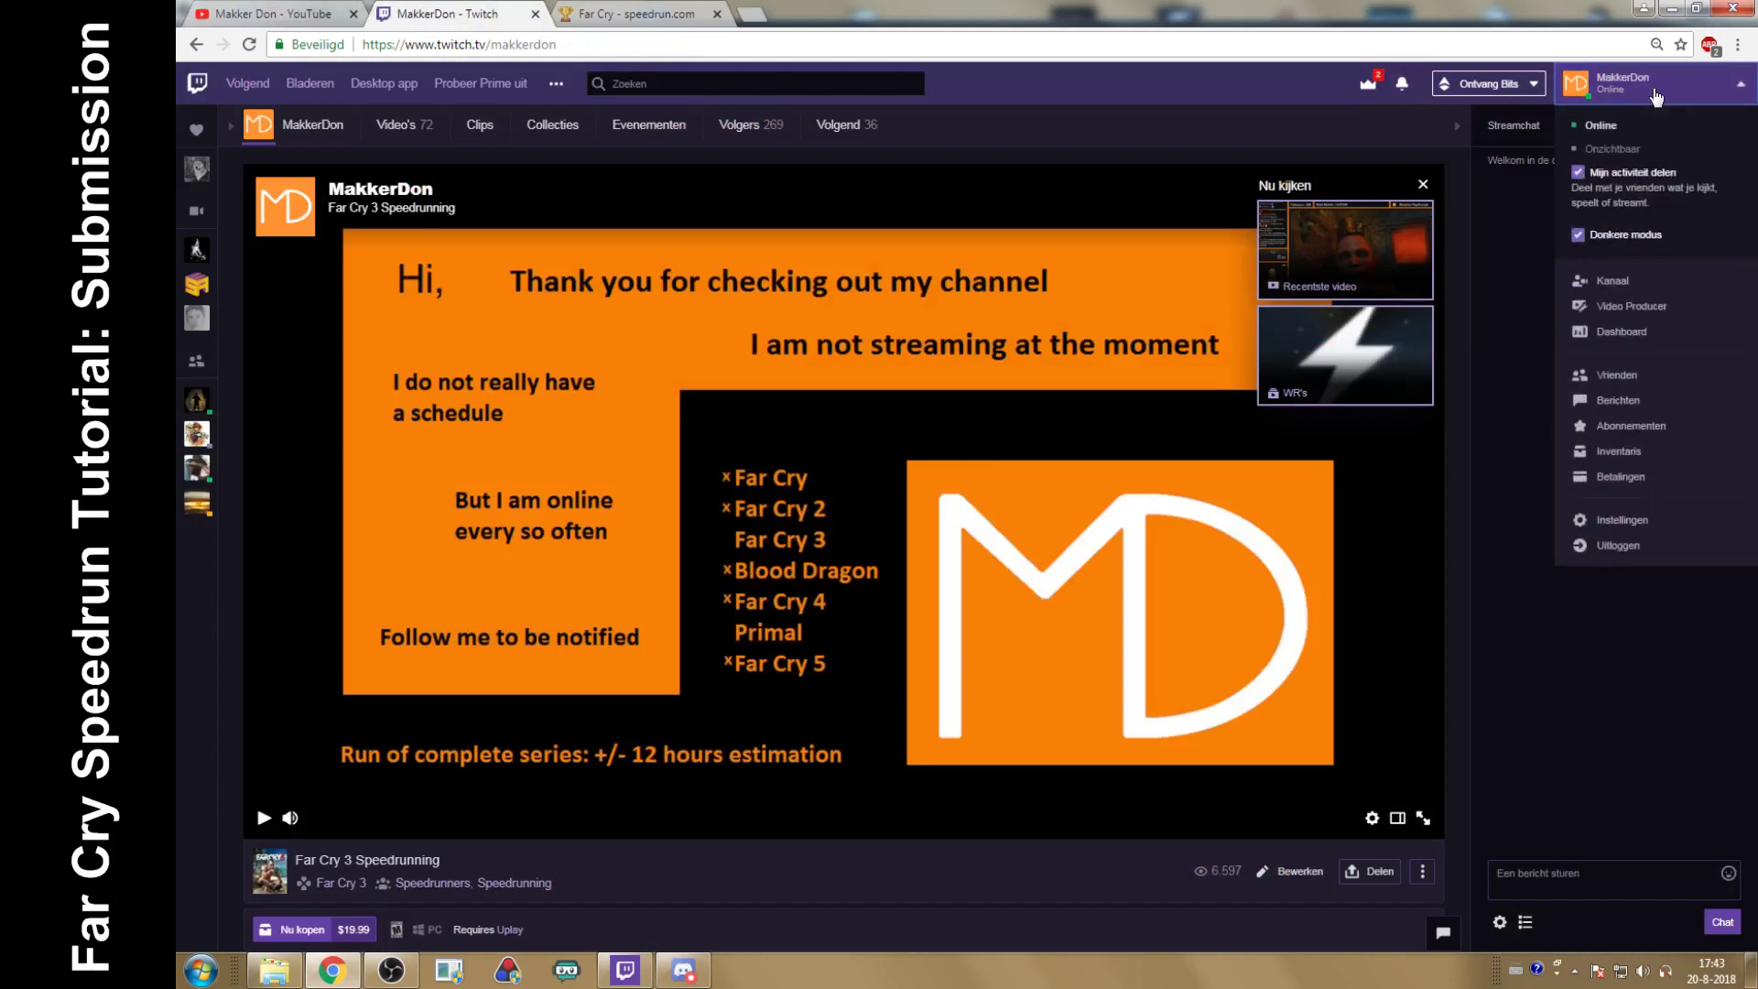
{"action": "left_click", "coordinate": [1642, 307]}
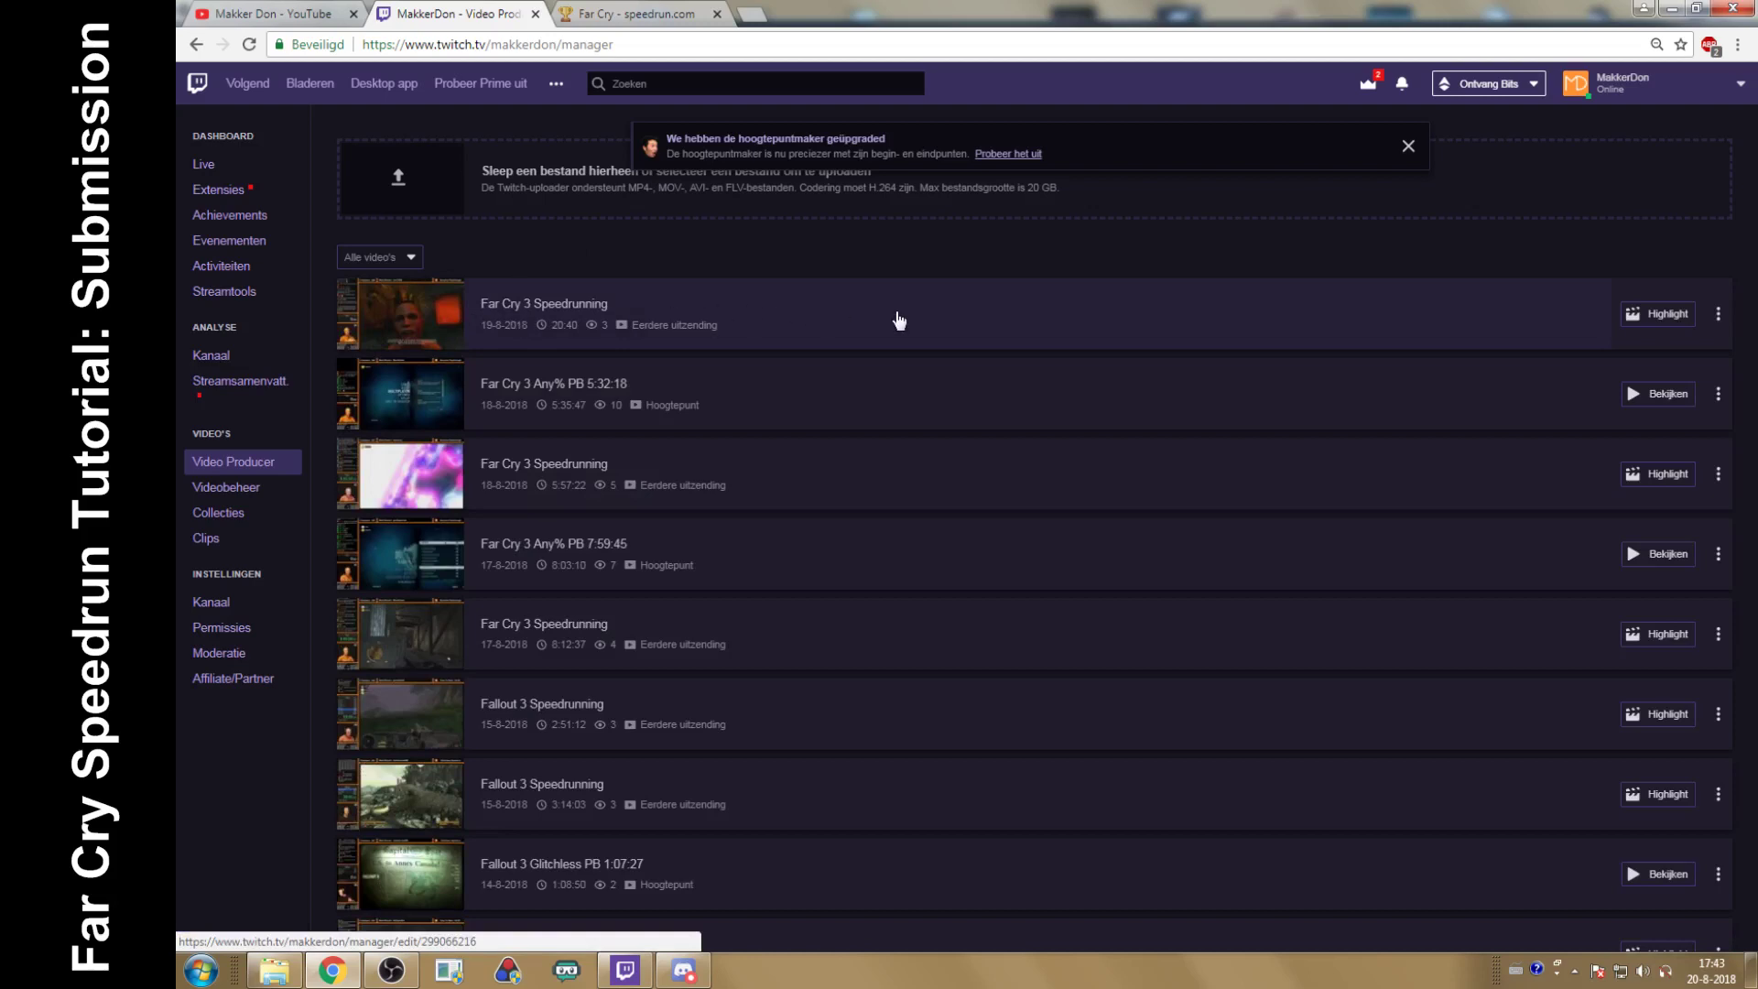
Step: Trim a highlight of the Far Cry 3 Speedrunning broadcast to 4:06–8:20, leaving it uncreated
{"action": "left_click", "coordinate": [899, 319]}
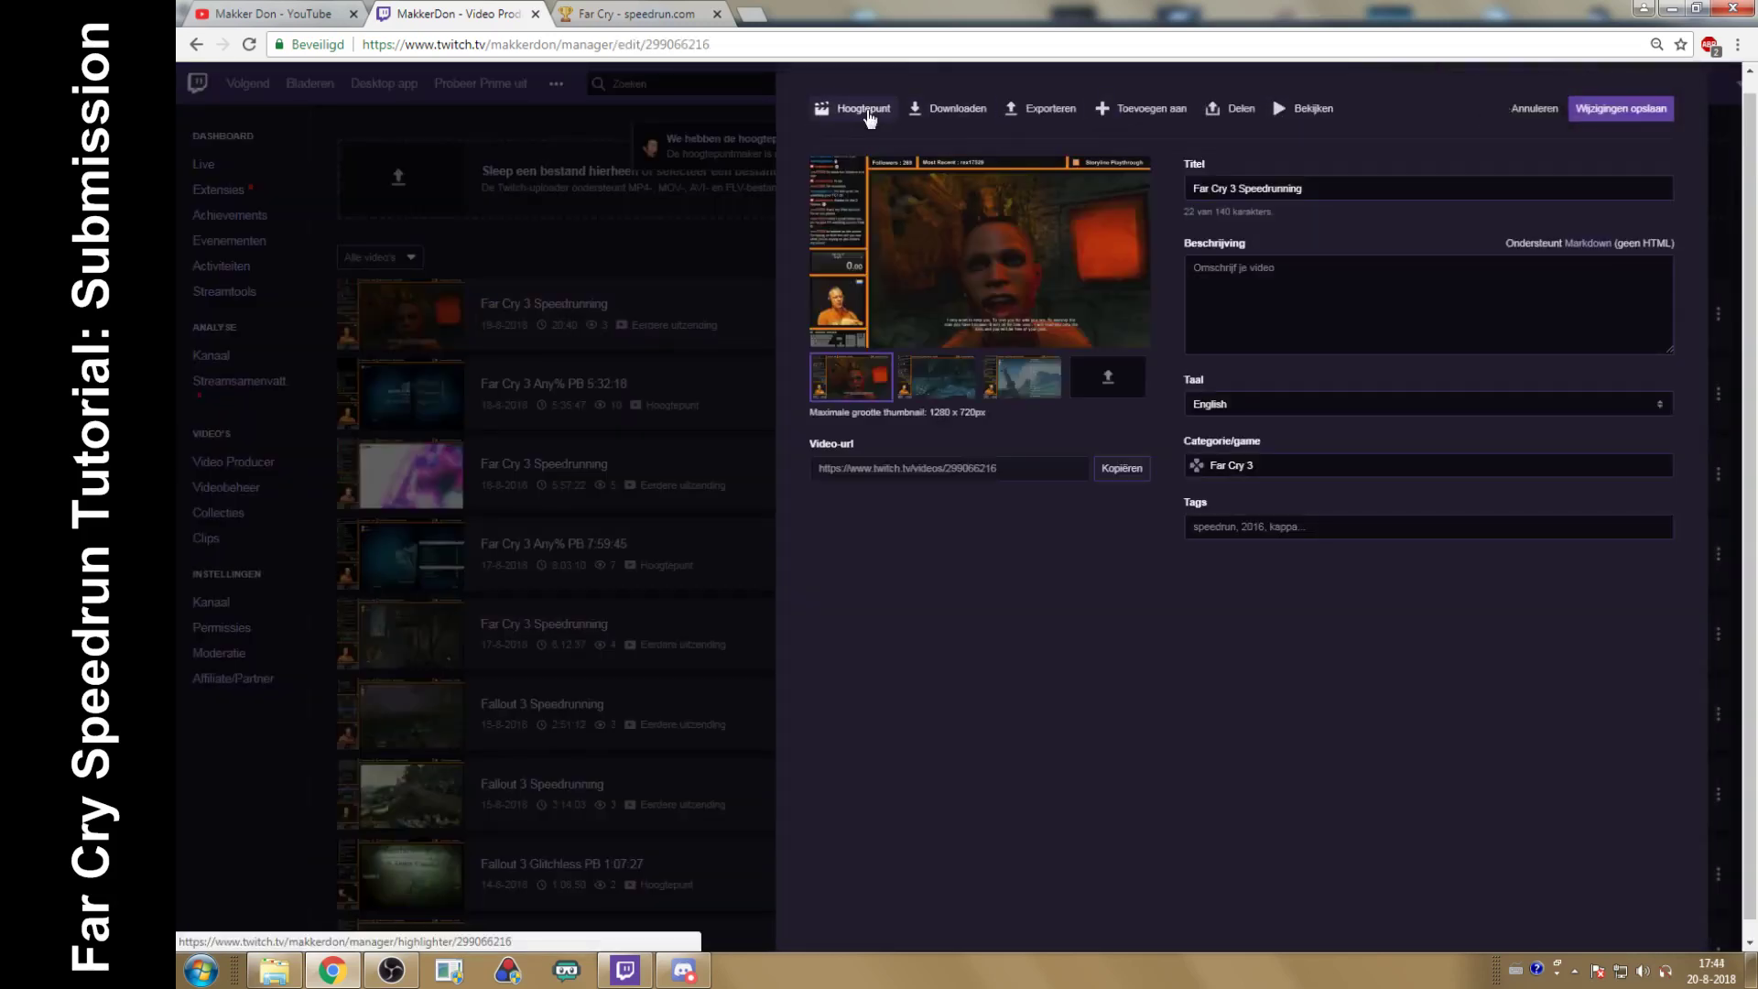
{"action": "left_click", "coordinate": [866, 108]}
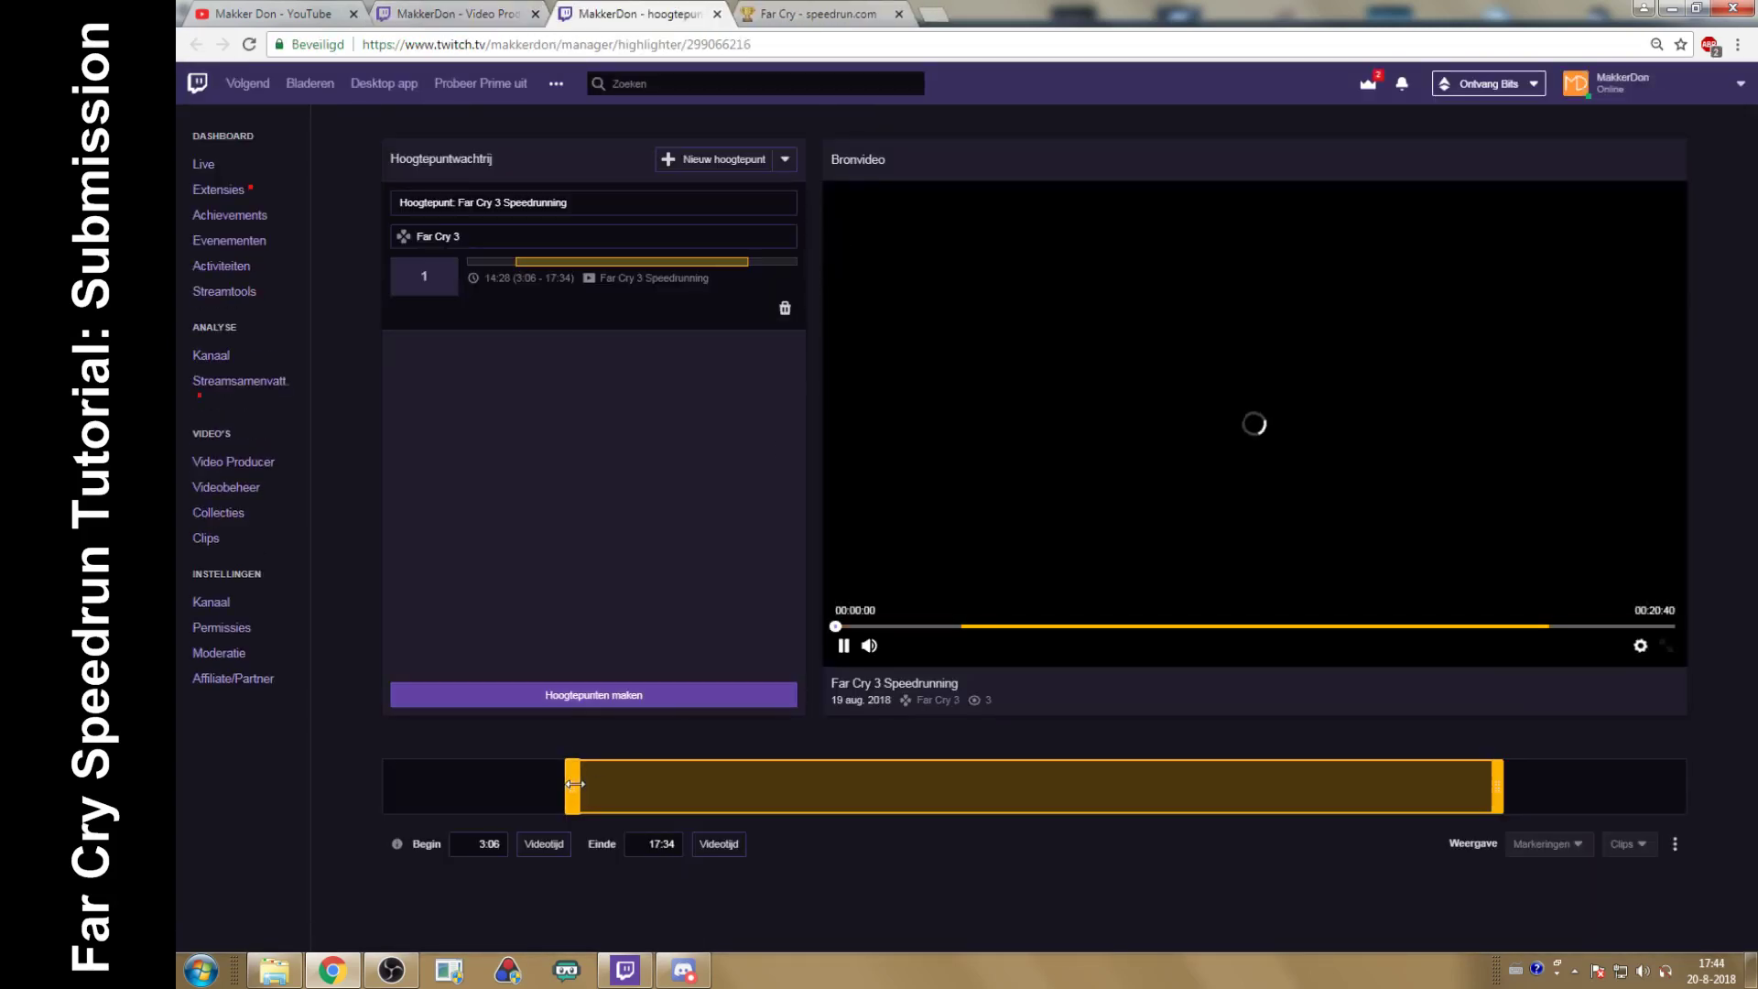
{"action": "left_click_drag", "start_coordinate": [572, 785], "coordinate": [635, 785]}
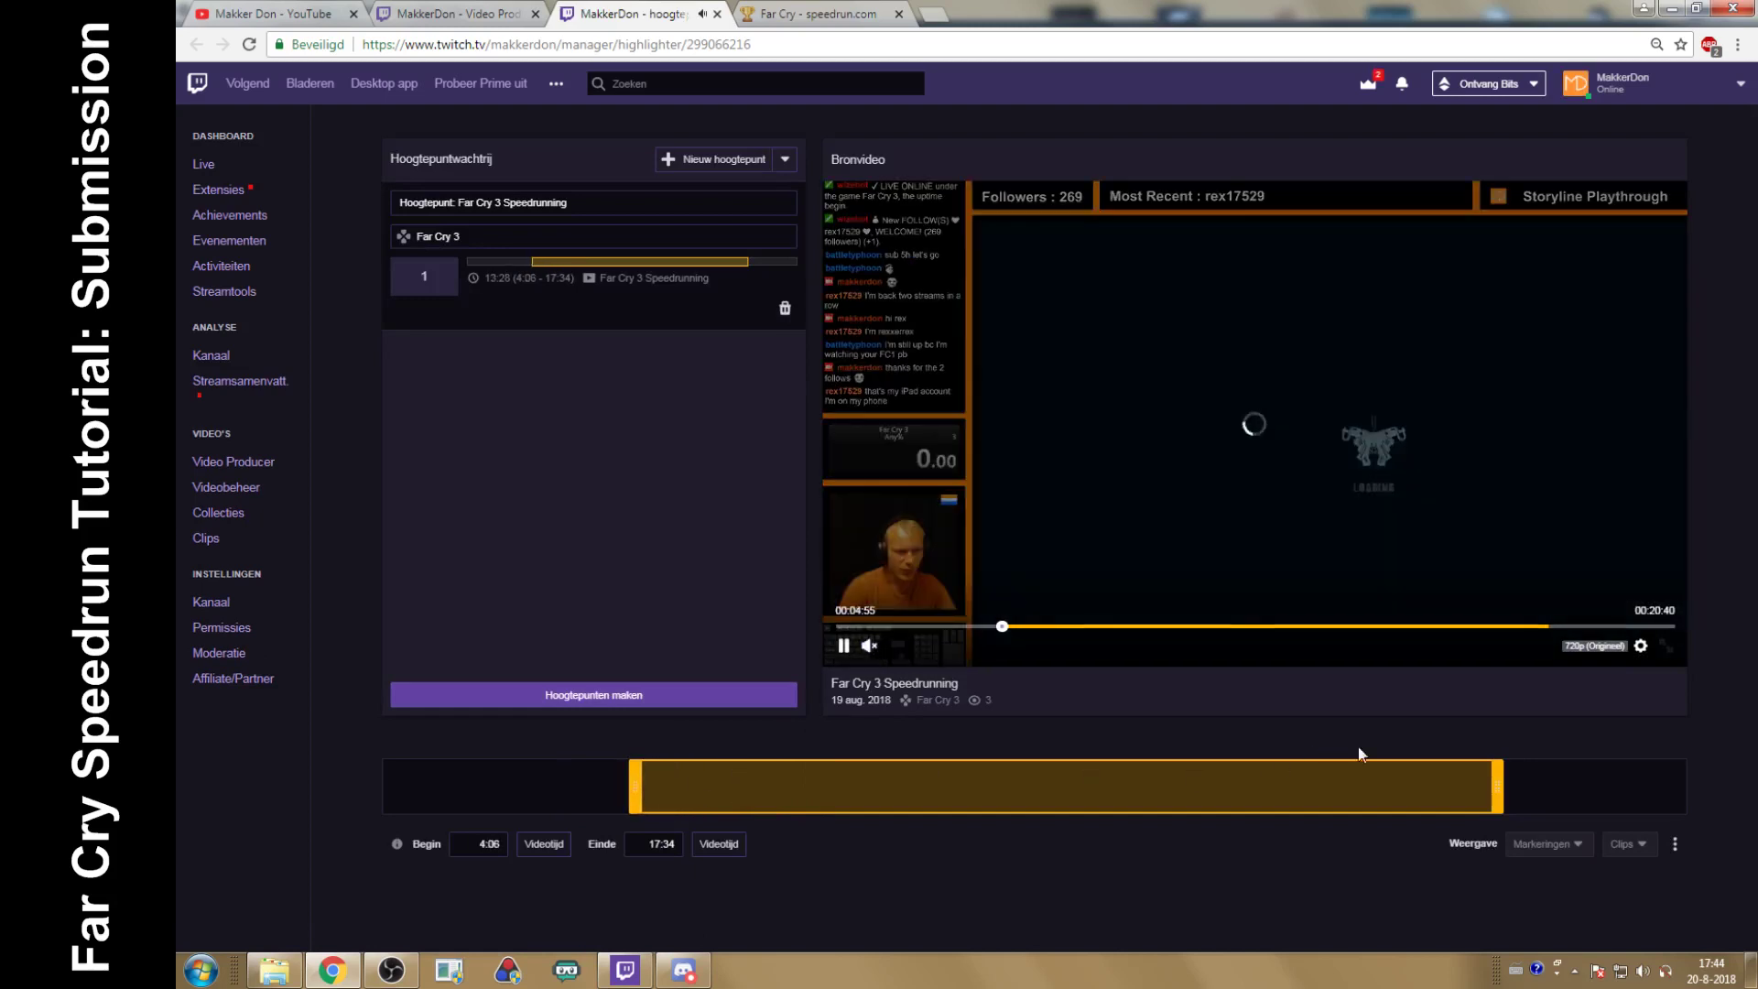
{"action": "left_click_drag", "start_coordinate": [1497, 780], "coordinate": [915, 784]}
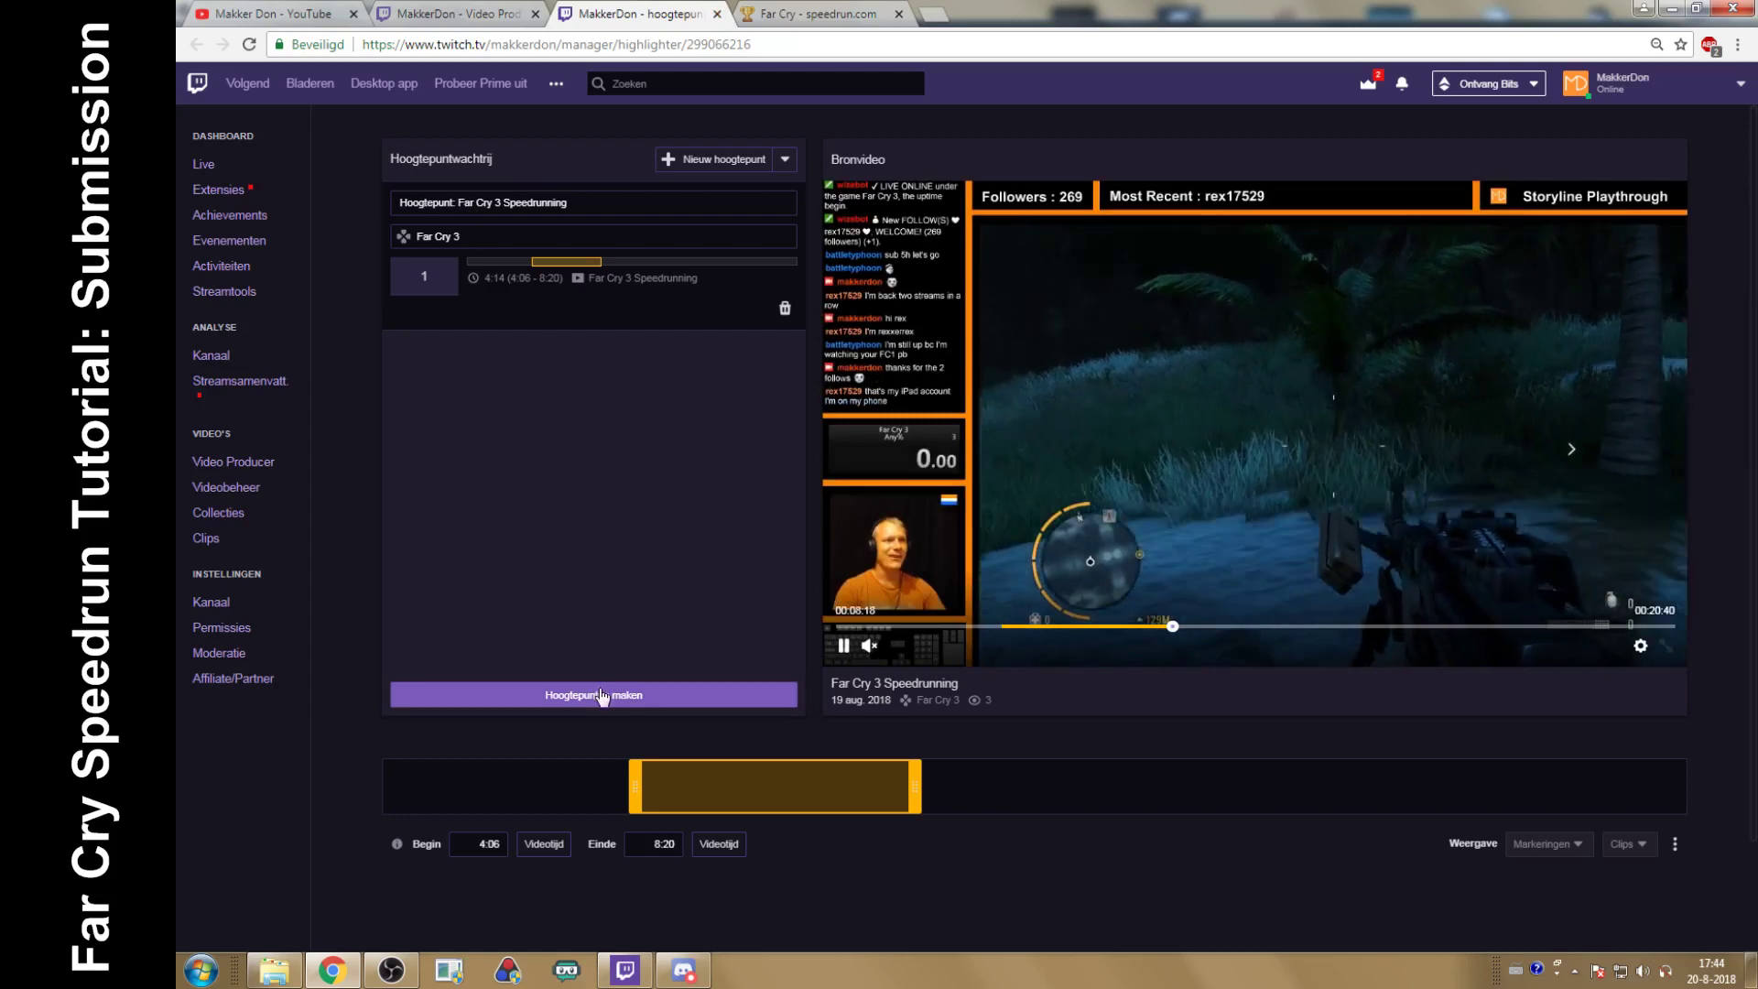
{"action": "left_click", "coordinate": [600, 695]}
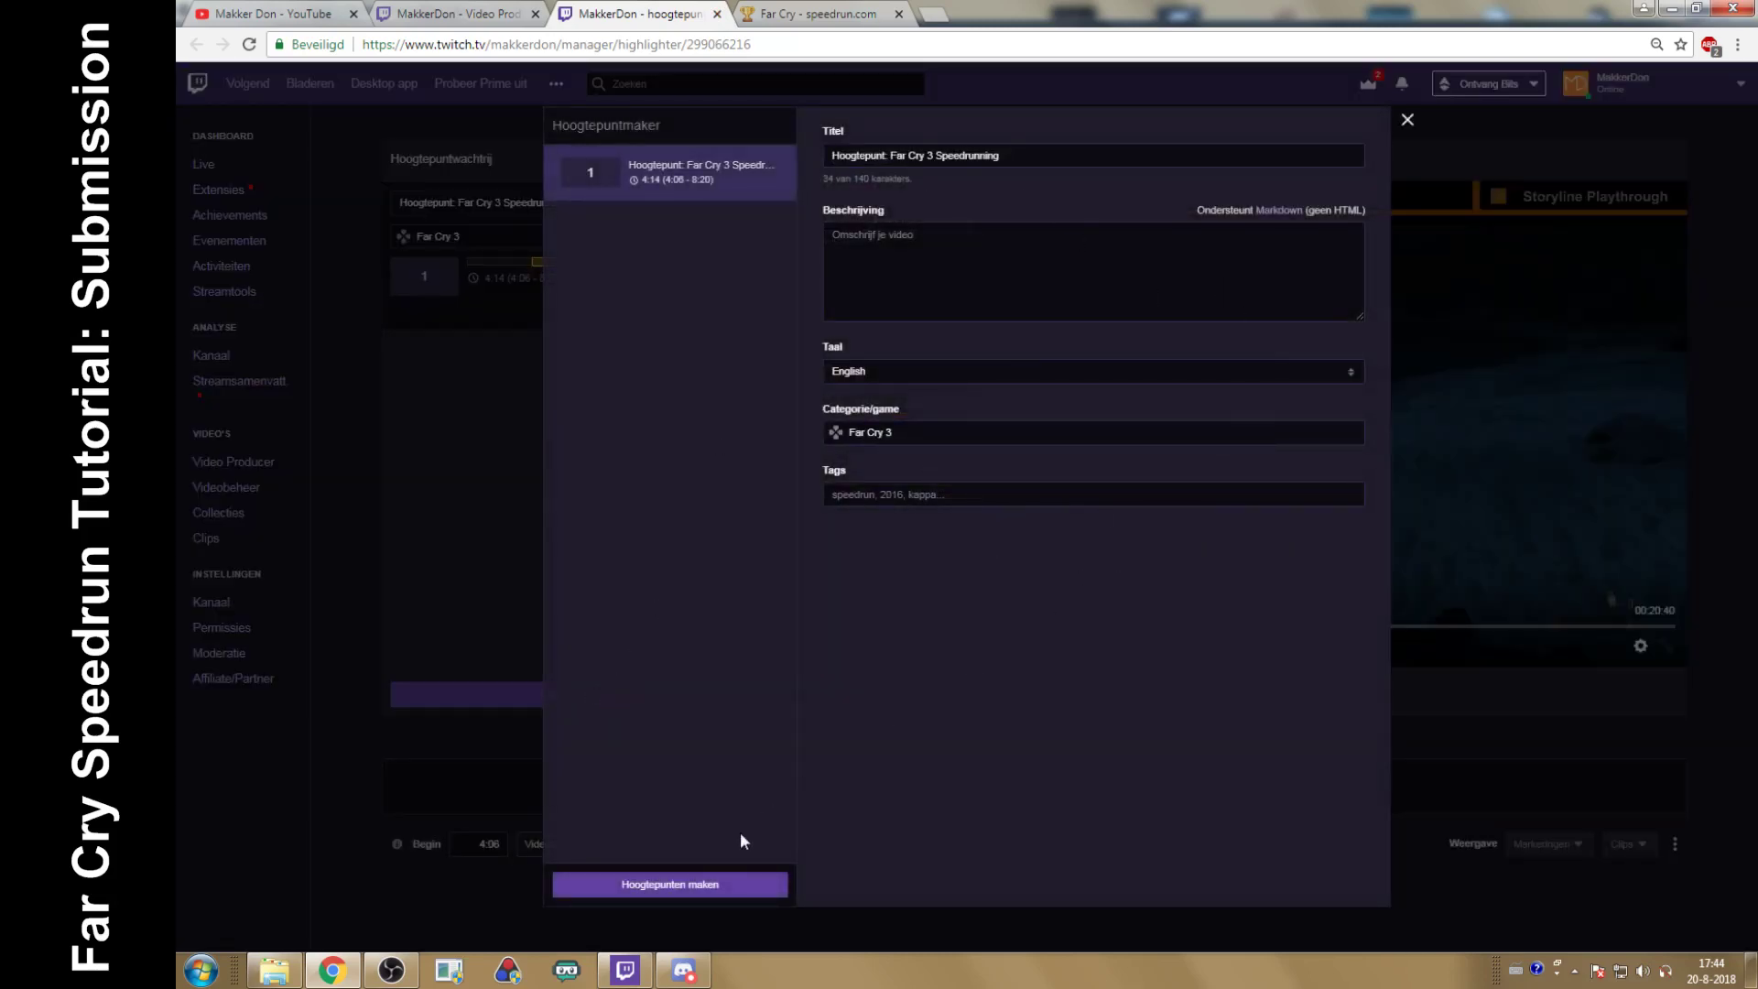
{"action": "left_click", "coordinate": [1407, 122]}
Step: Leave the unfinished highlight for Video Producer, confirming the exit with OK
{"action": "left_click", "coordinate": [1623, 82]}
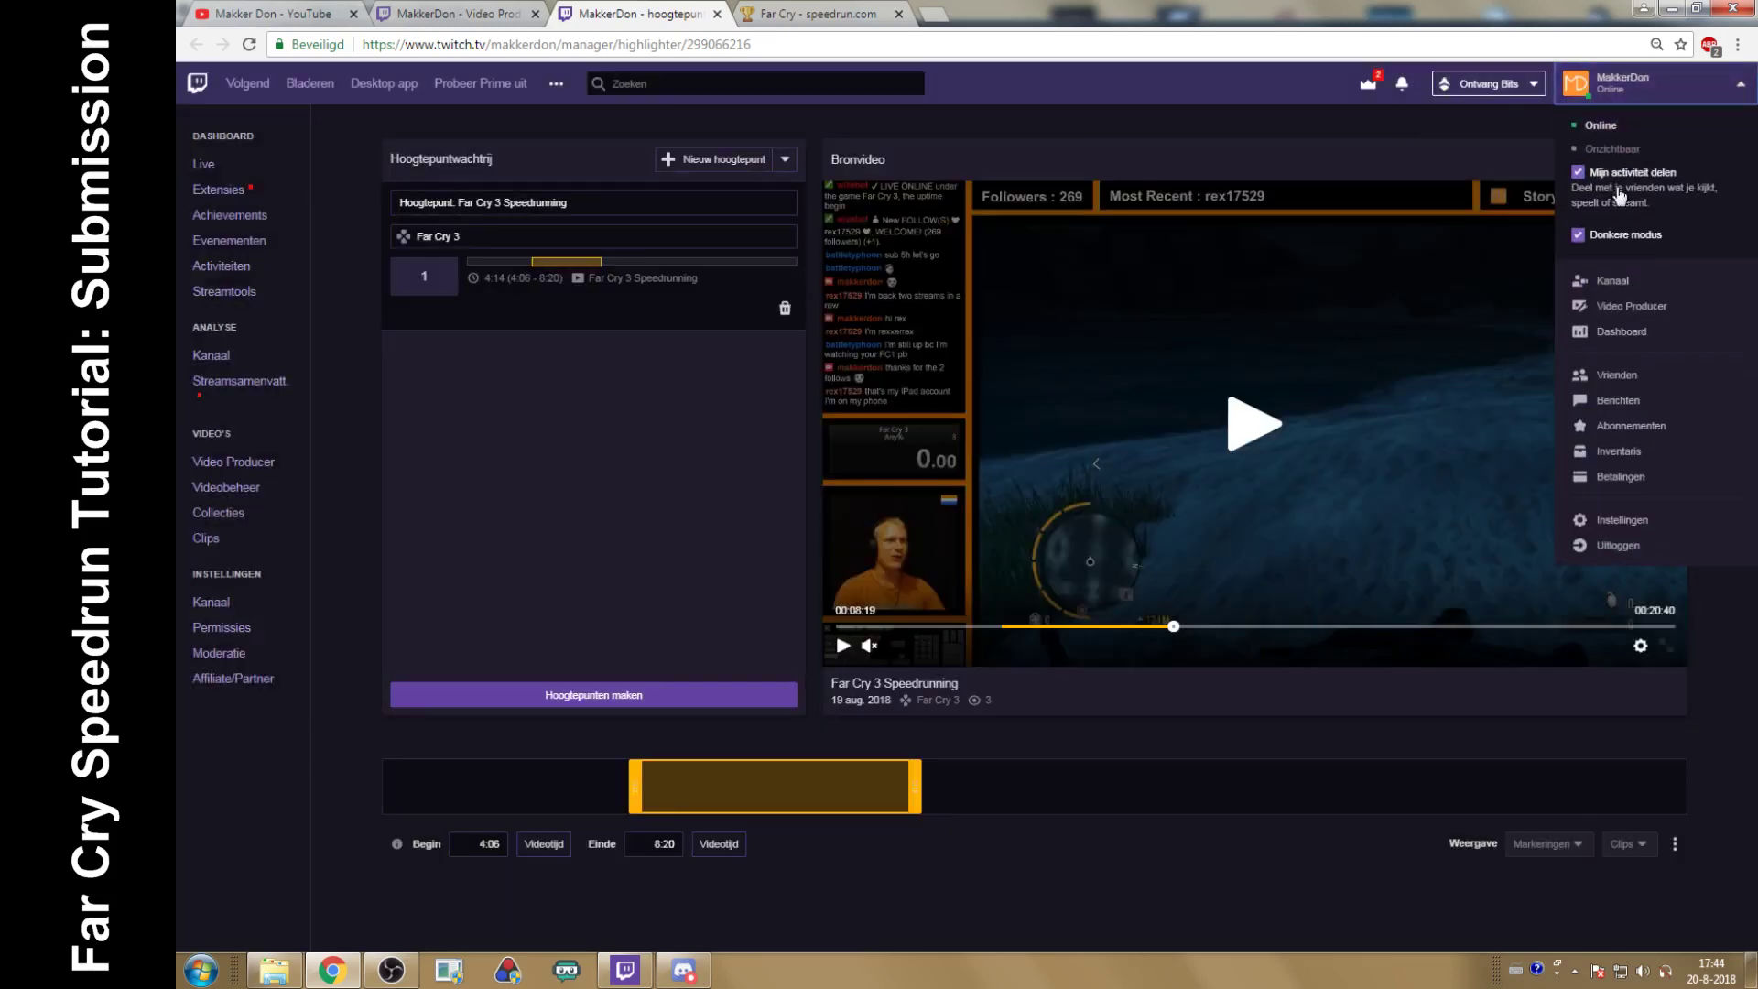
{"action": "left_click", "coordinate": [1622, 312]}
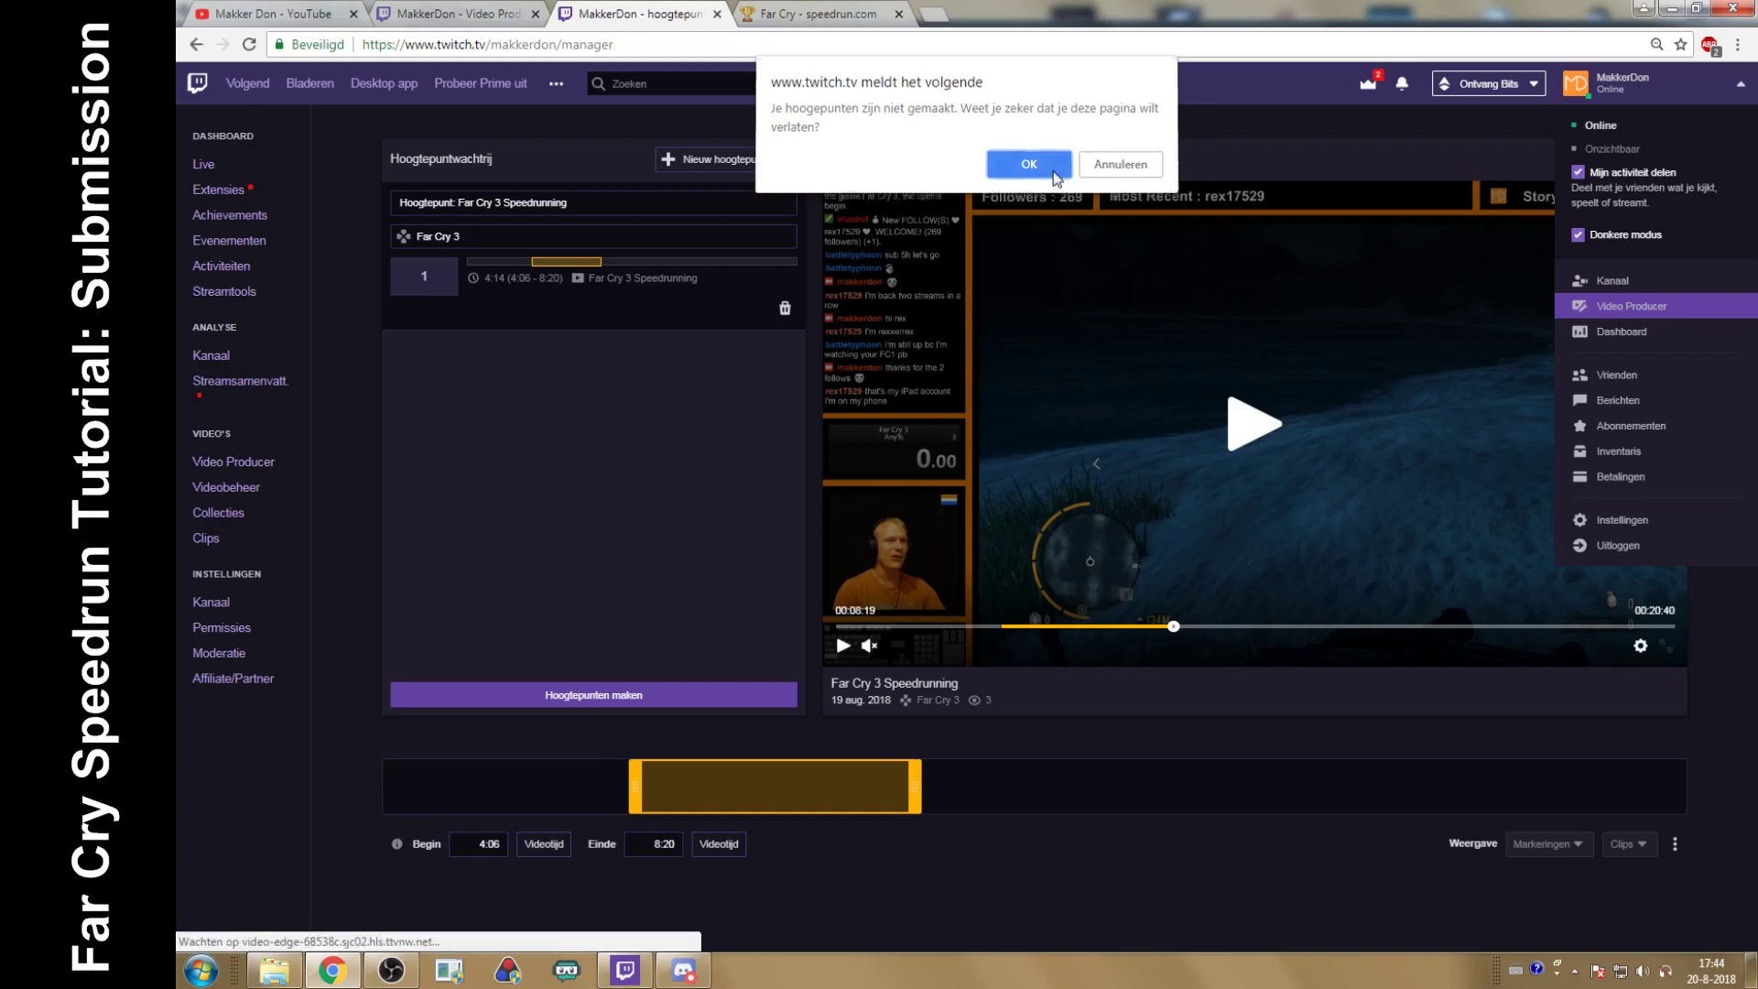
{"action": "left_click", "coordinate": [1053, 173]}
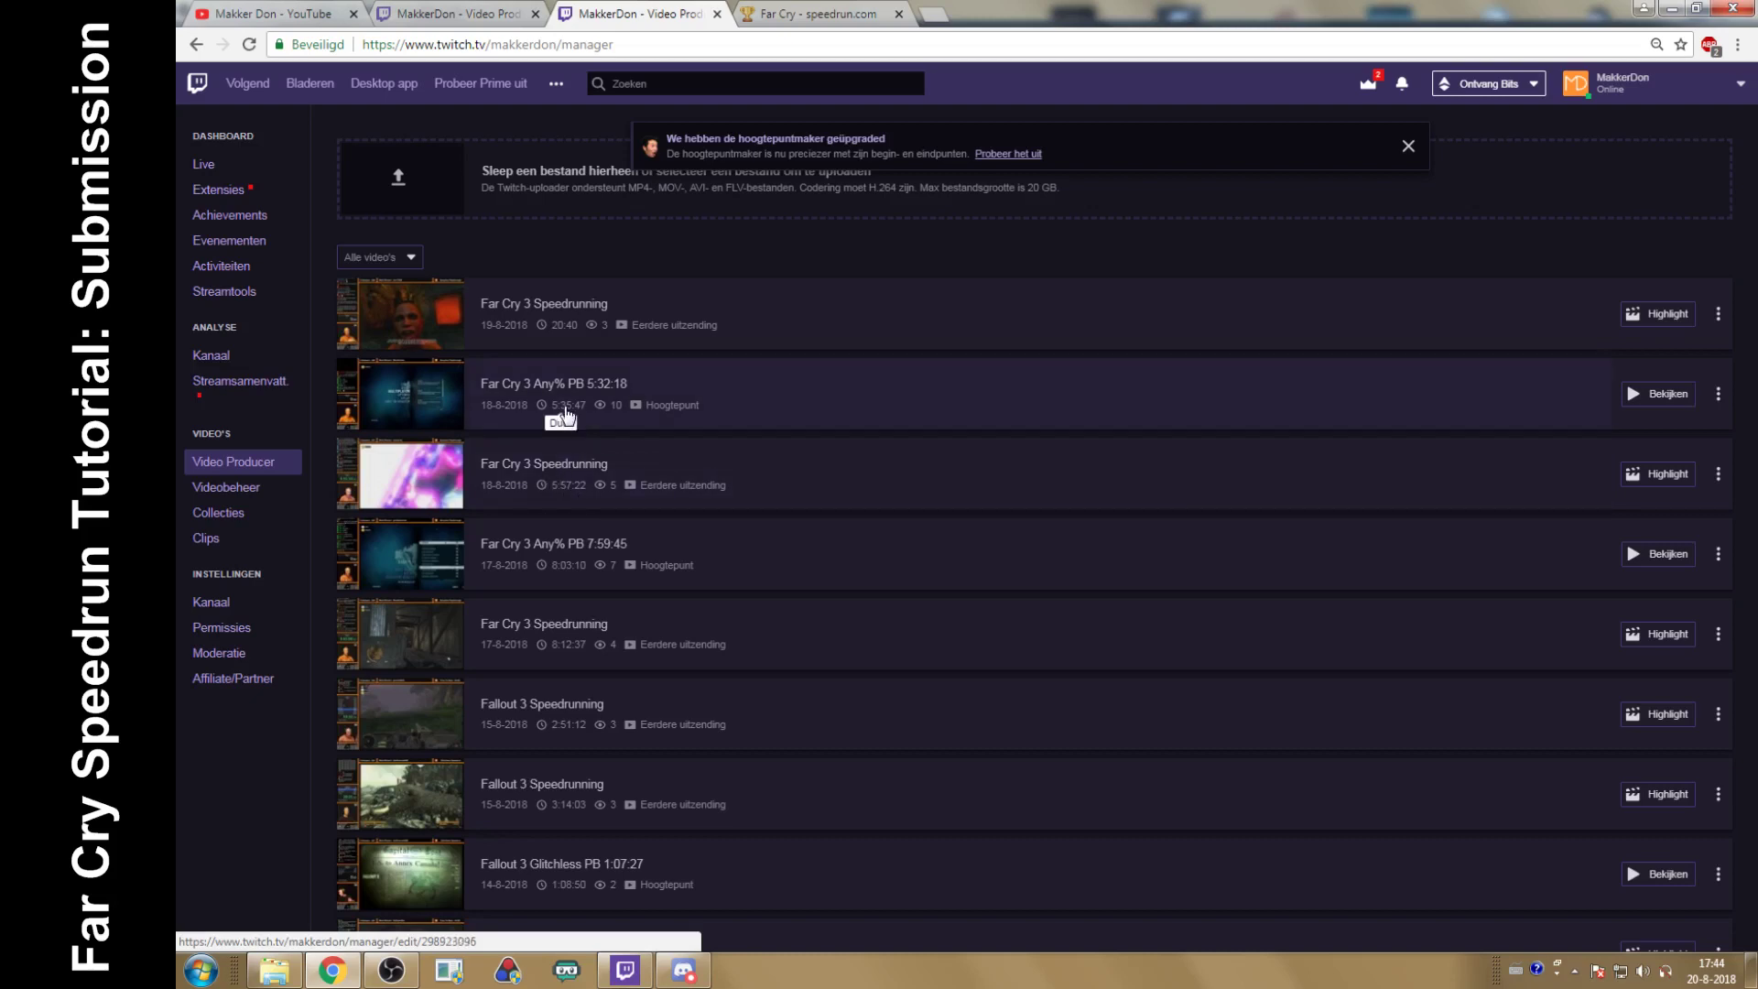
Step: Open the YouTube export dialog for the Far Cry 3 Any% PB video, then close it
{"action": "left_click", "coordinate": [1721, 398]}
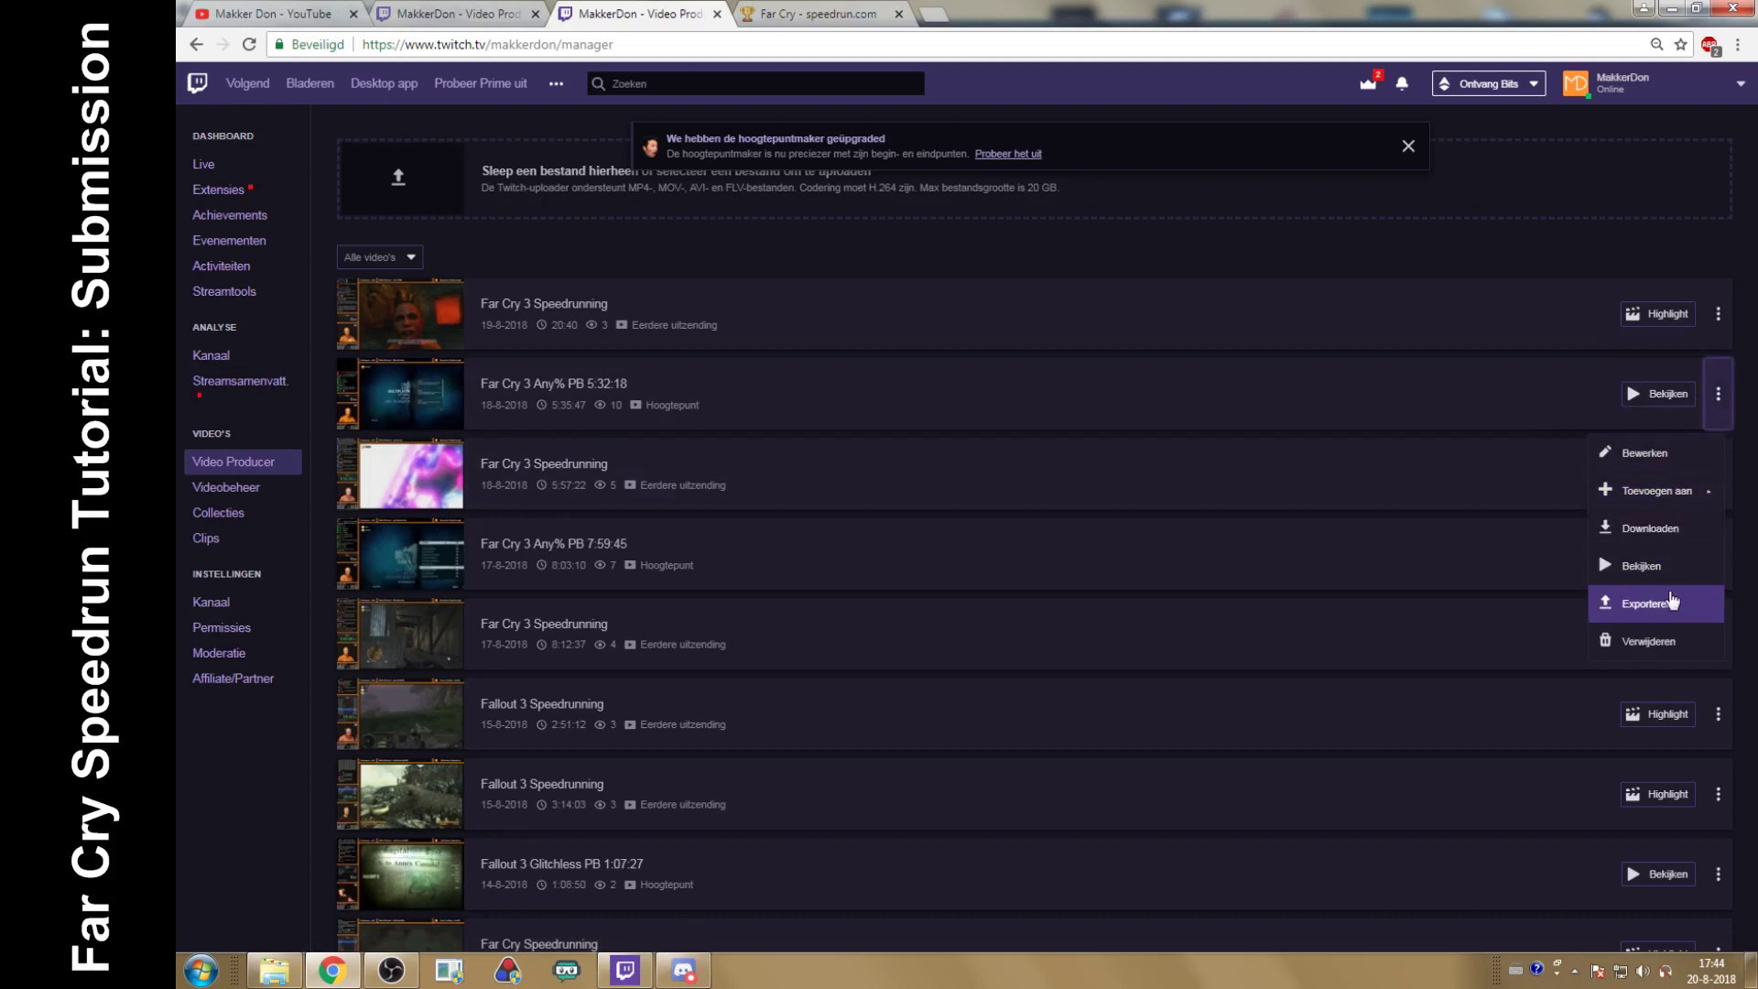
{"action": "left_click", "coordinate": [1666, 604]}
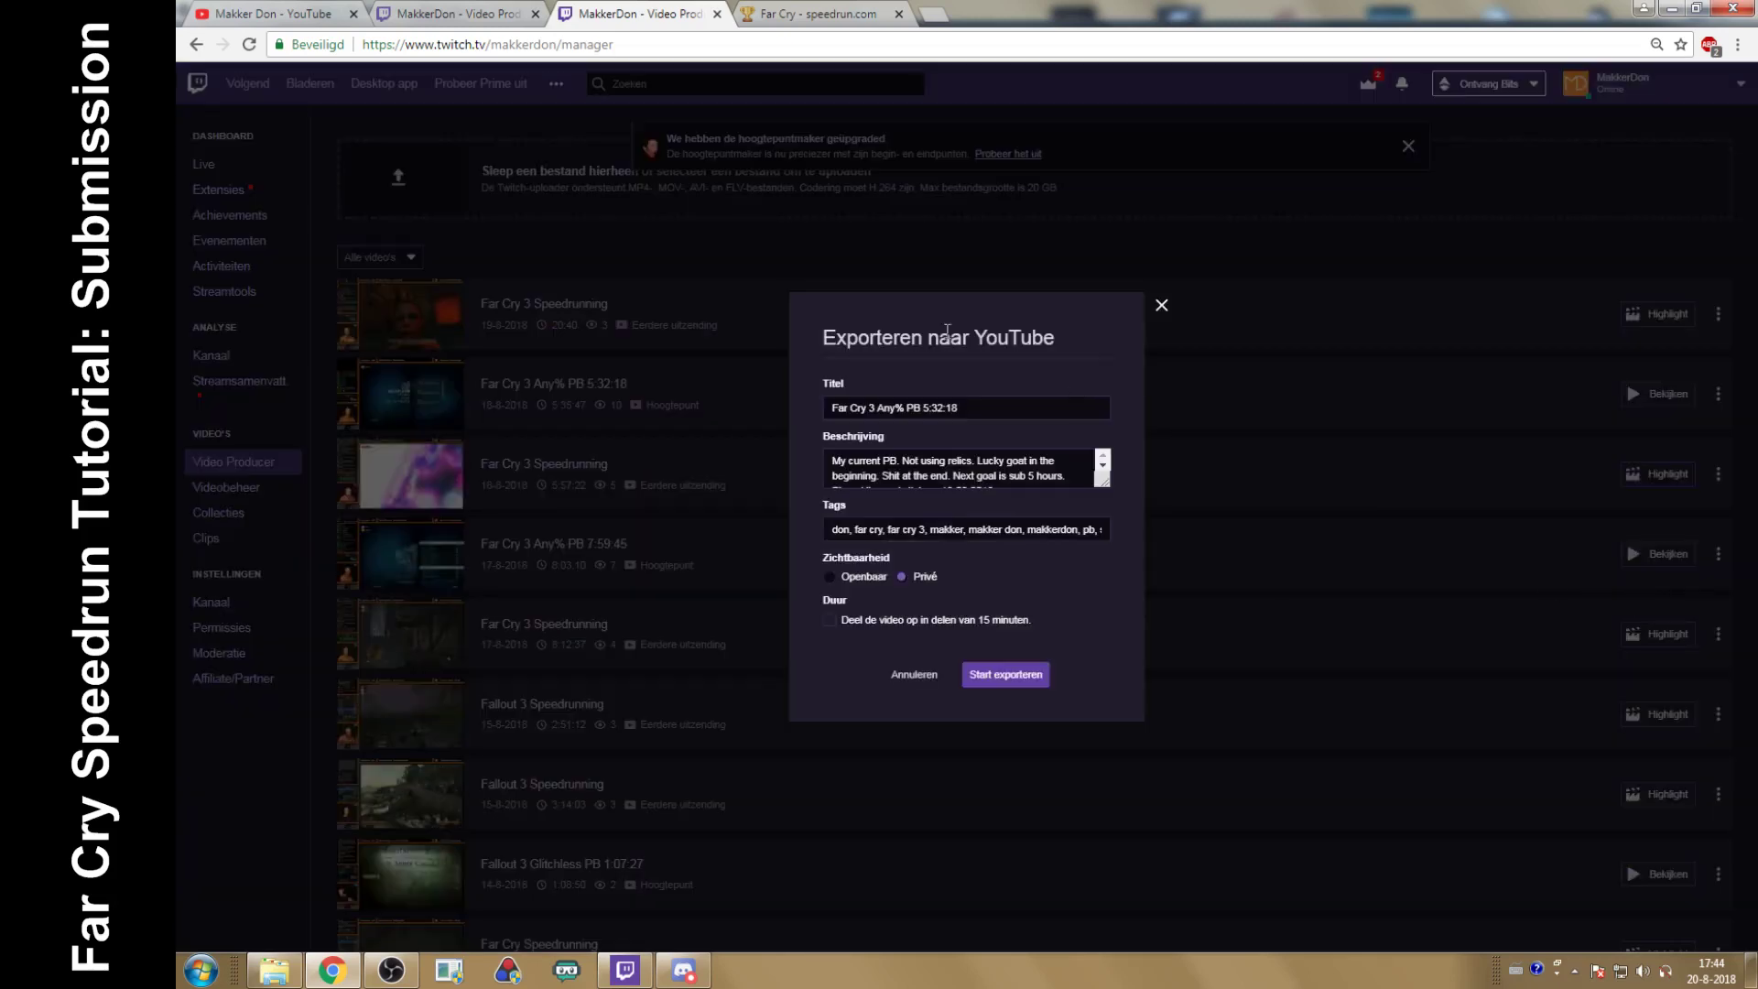
{"action": "left_click", "coordinate": [1160, 308]}
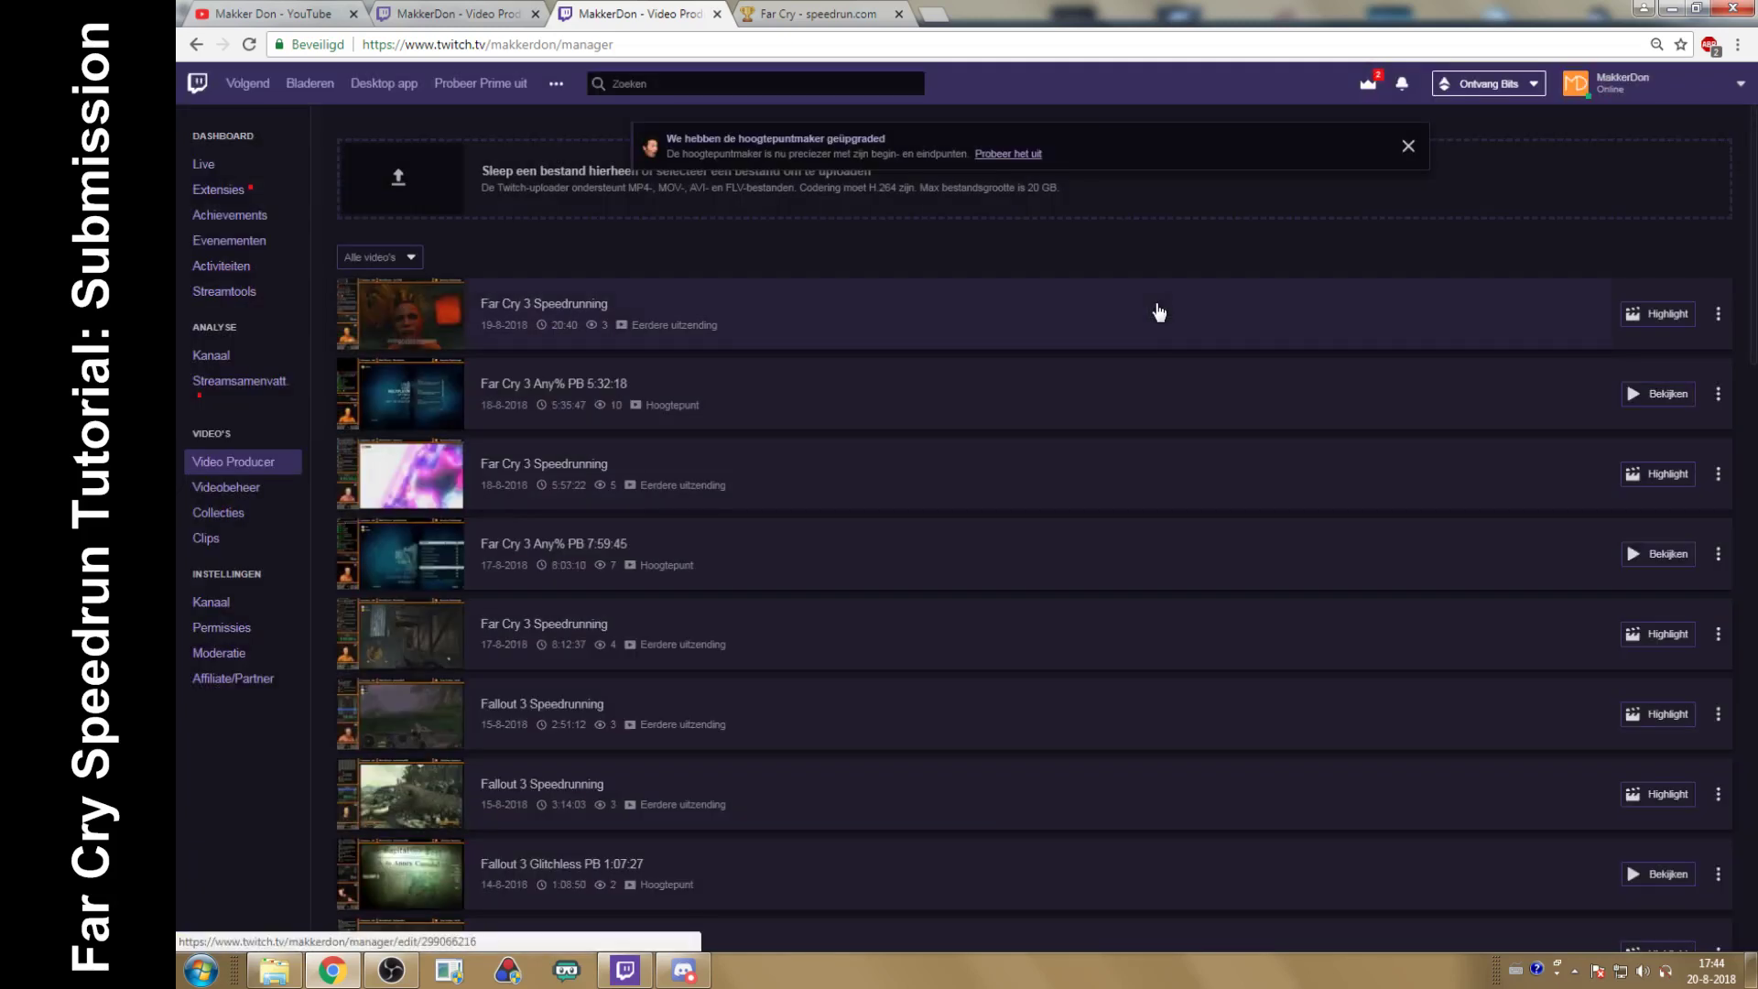
Step: Go to YouTube's Upload video page from the camera icon menu
{"action": "left_click", "coordinate": [284, 23]}
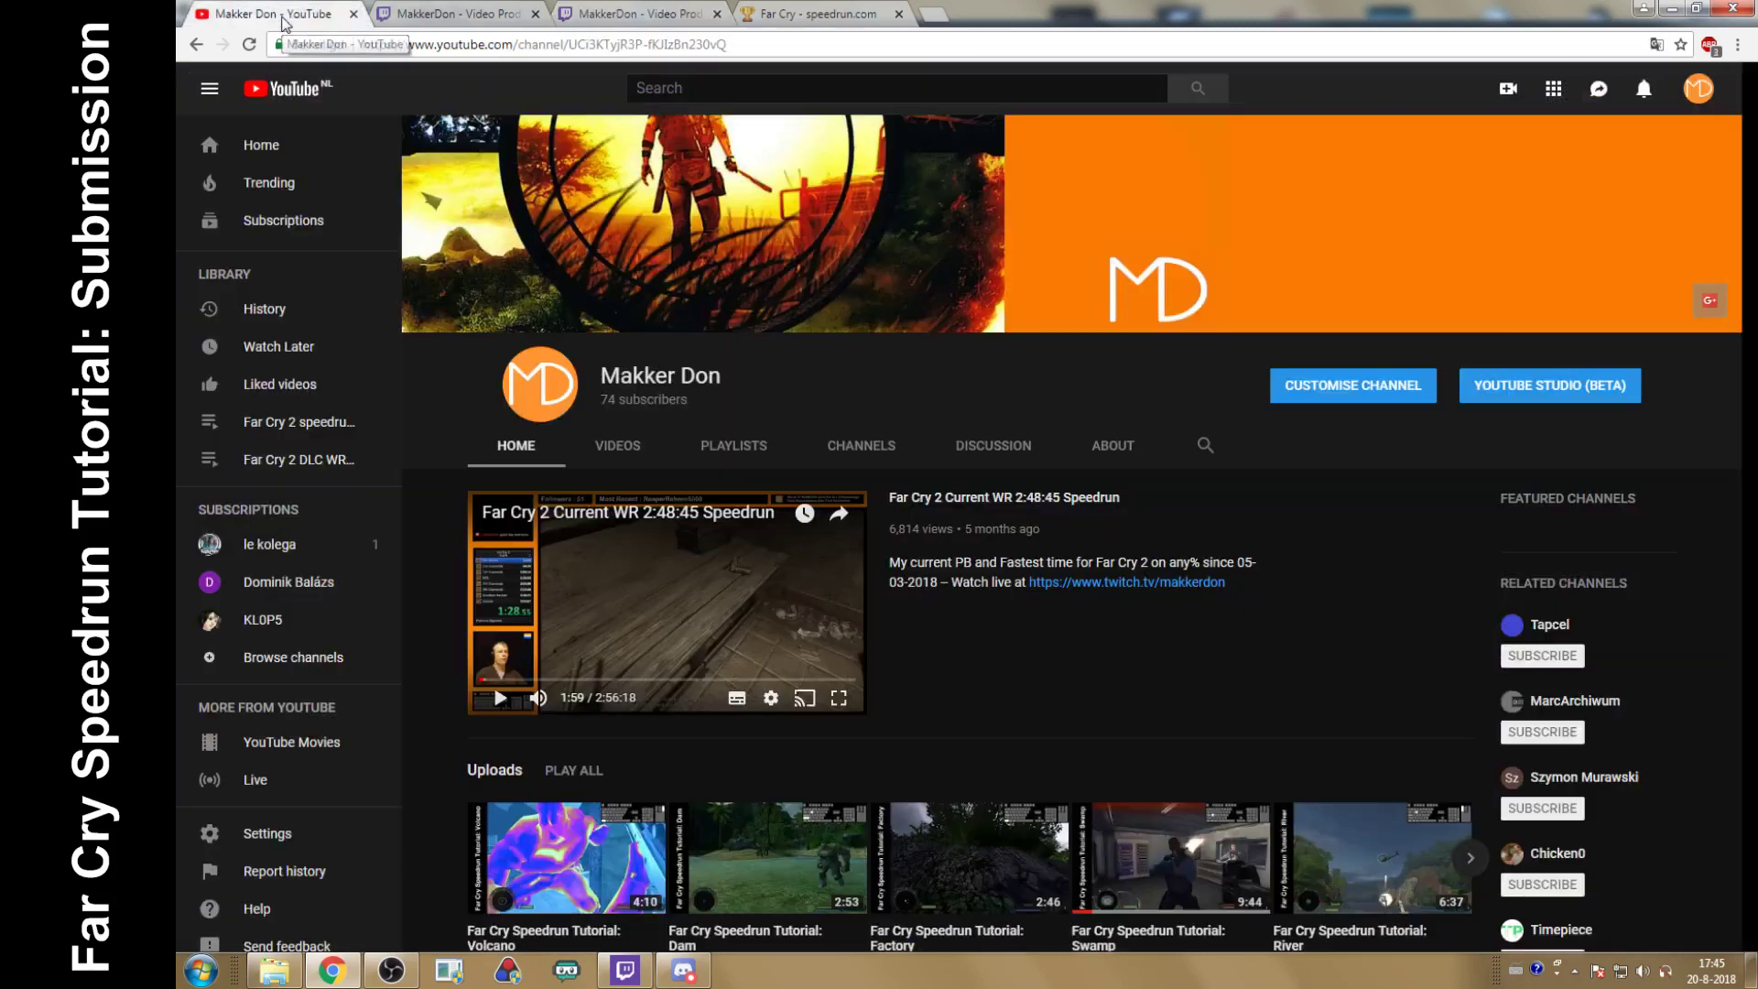
{"action": "left_click", "coordinate": [1505, 91]}
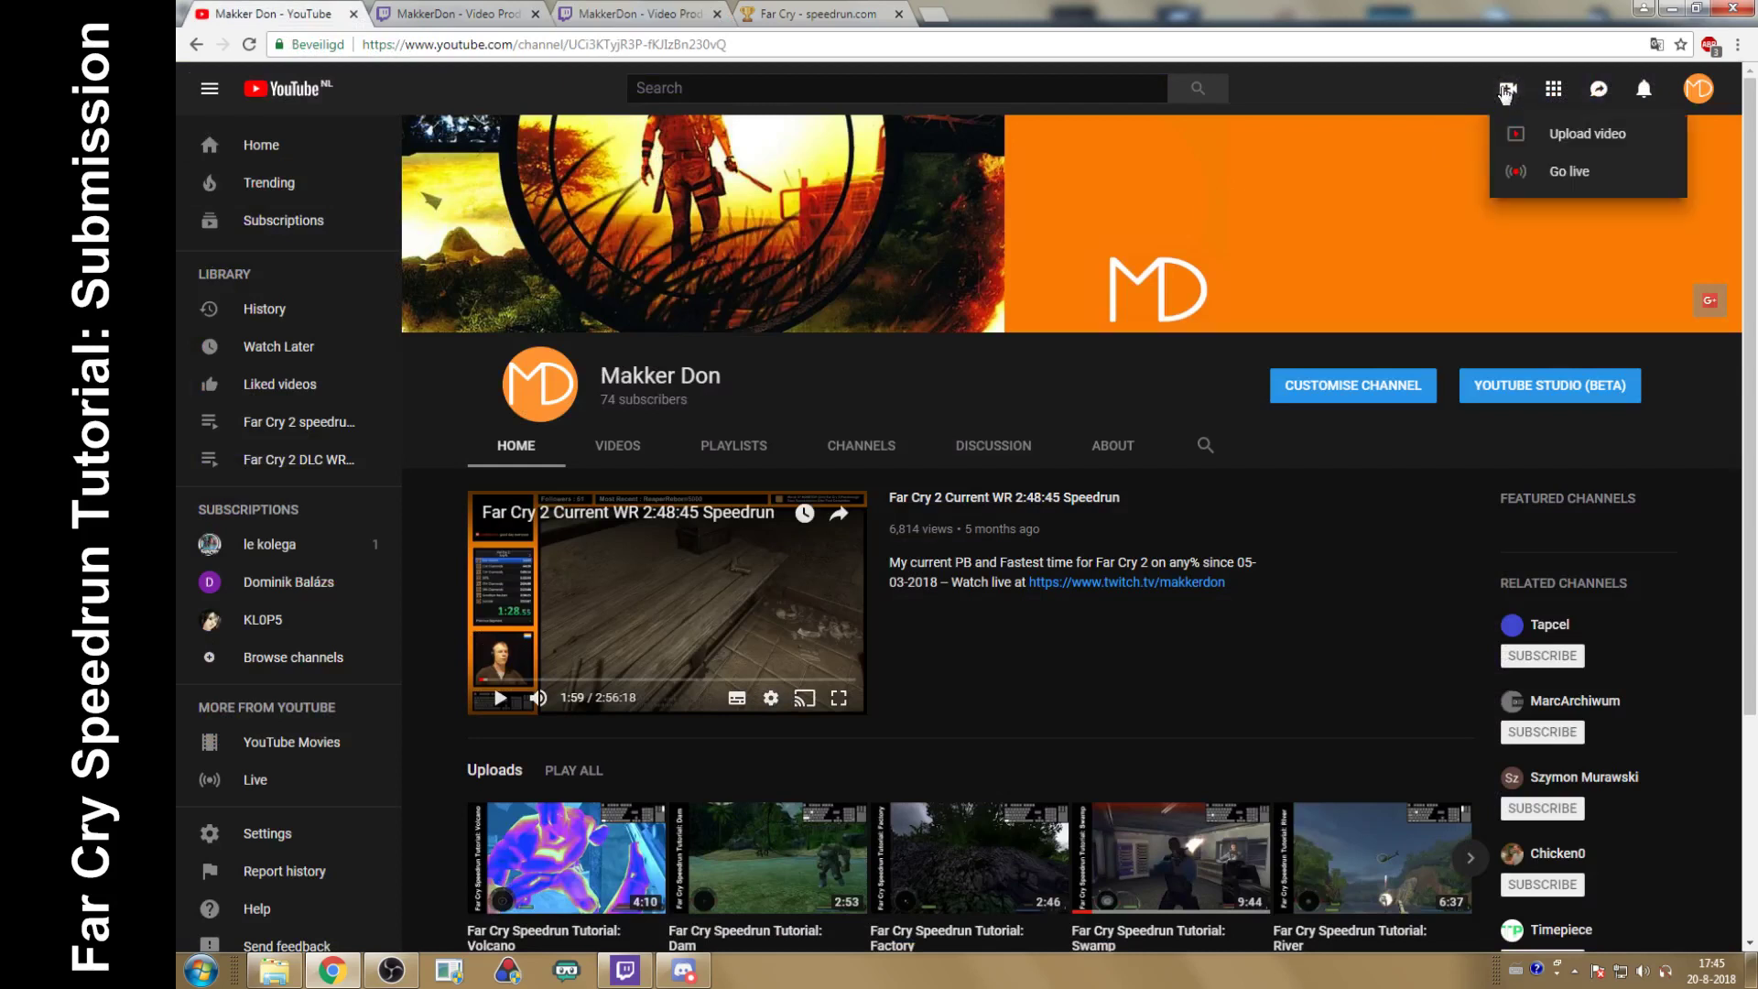
{"action": "left_click", "coordinate": [1642, 146]}
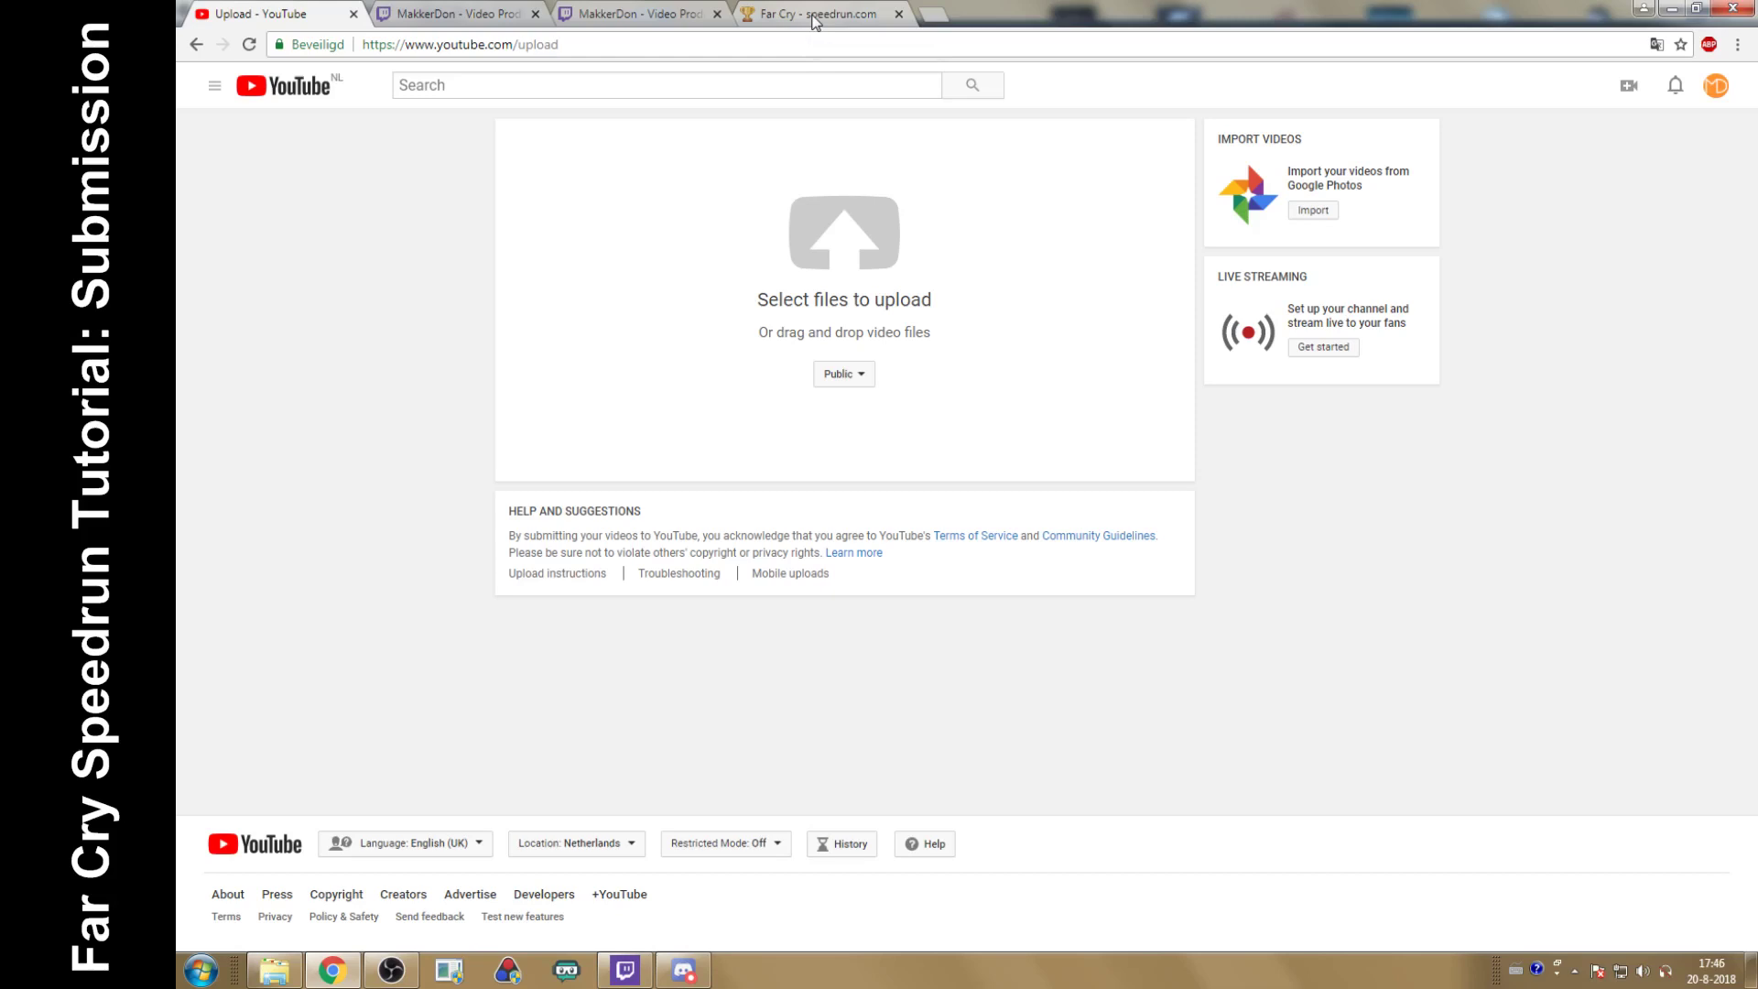
Step: Open the Far Cry leaderboard on speedrun.com and read, then close, its rules
{"action": "left_click", "coordinate": [815, 14]}
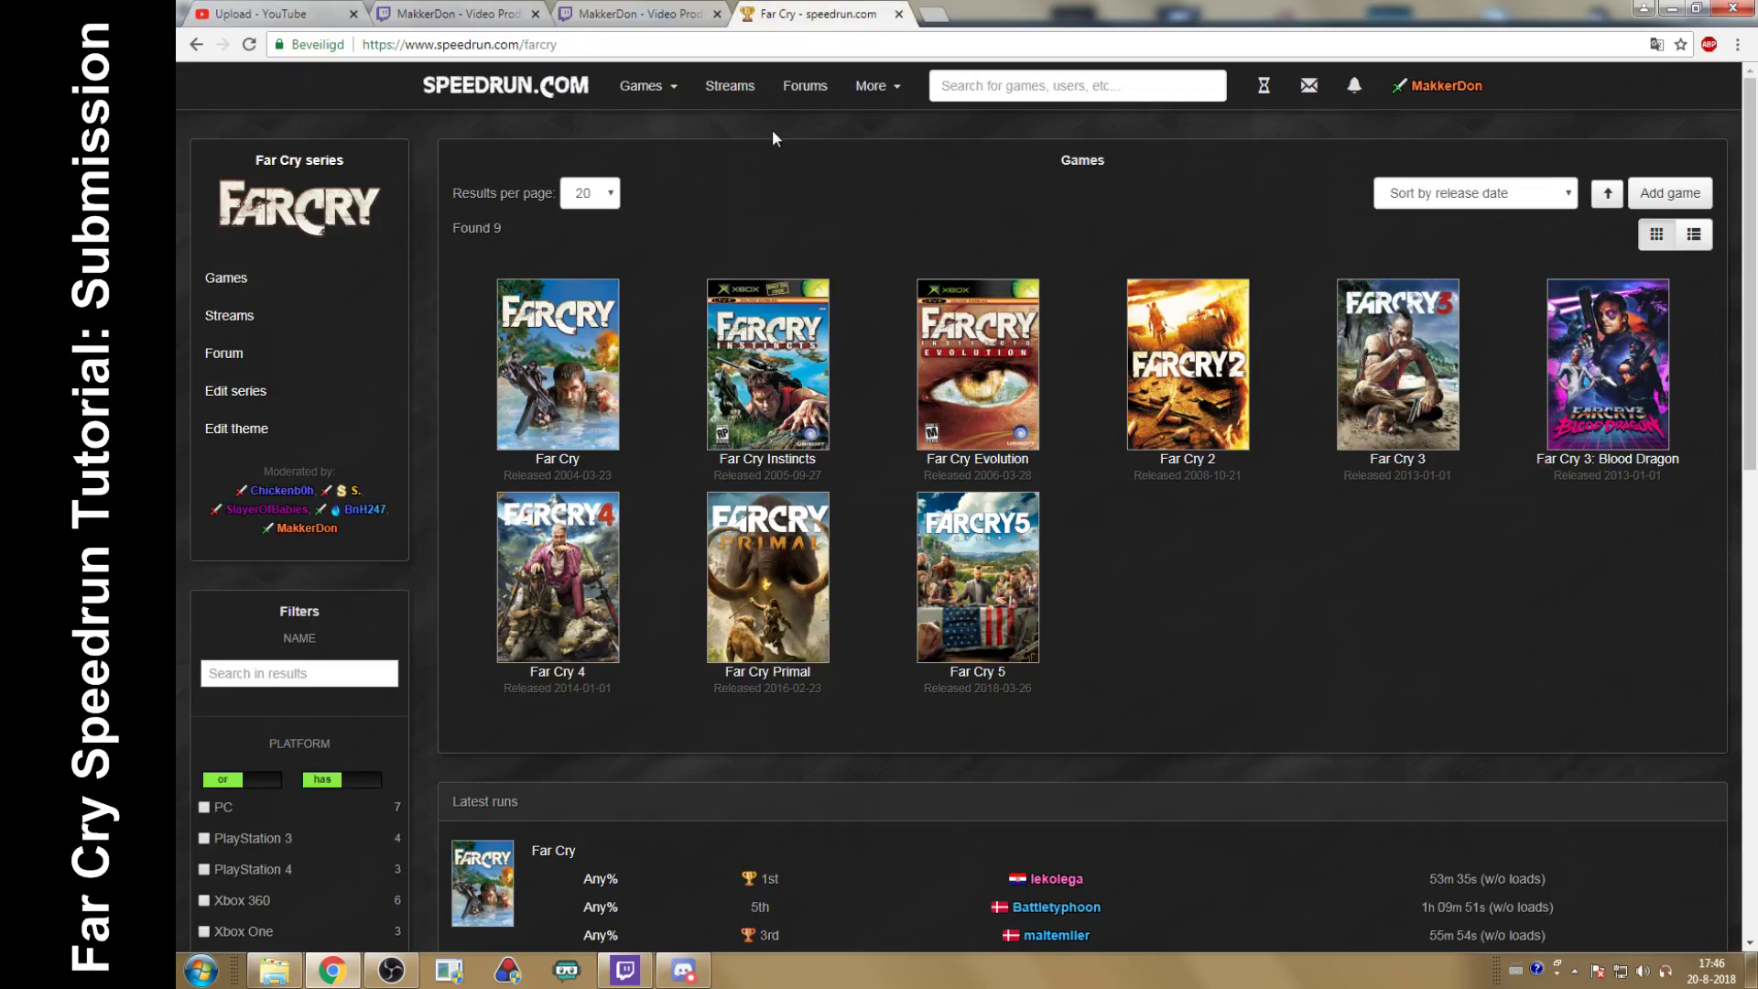
{"action": "left_click", "coordinate": [542, 404]}
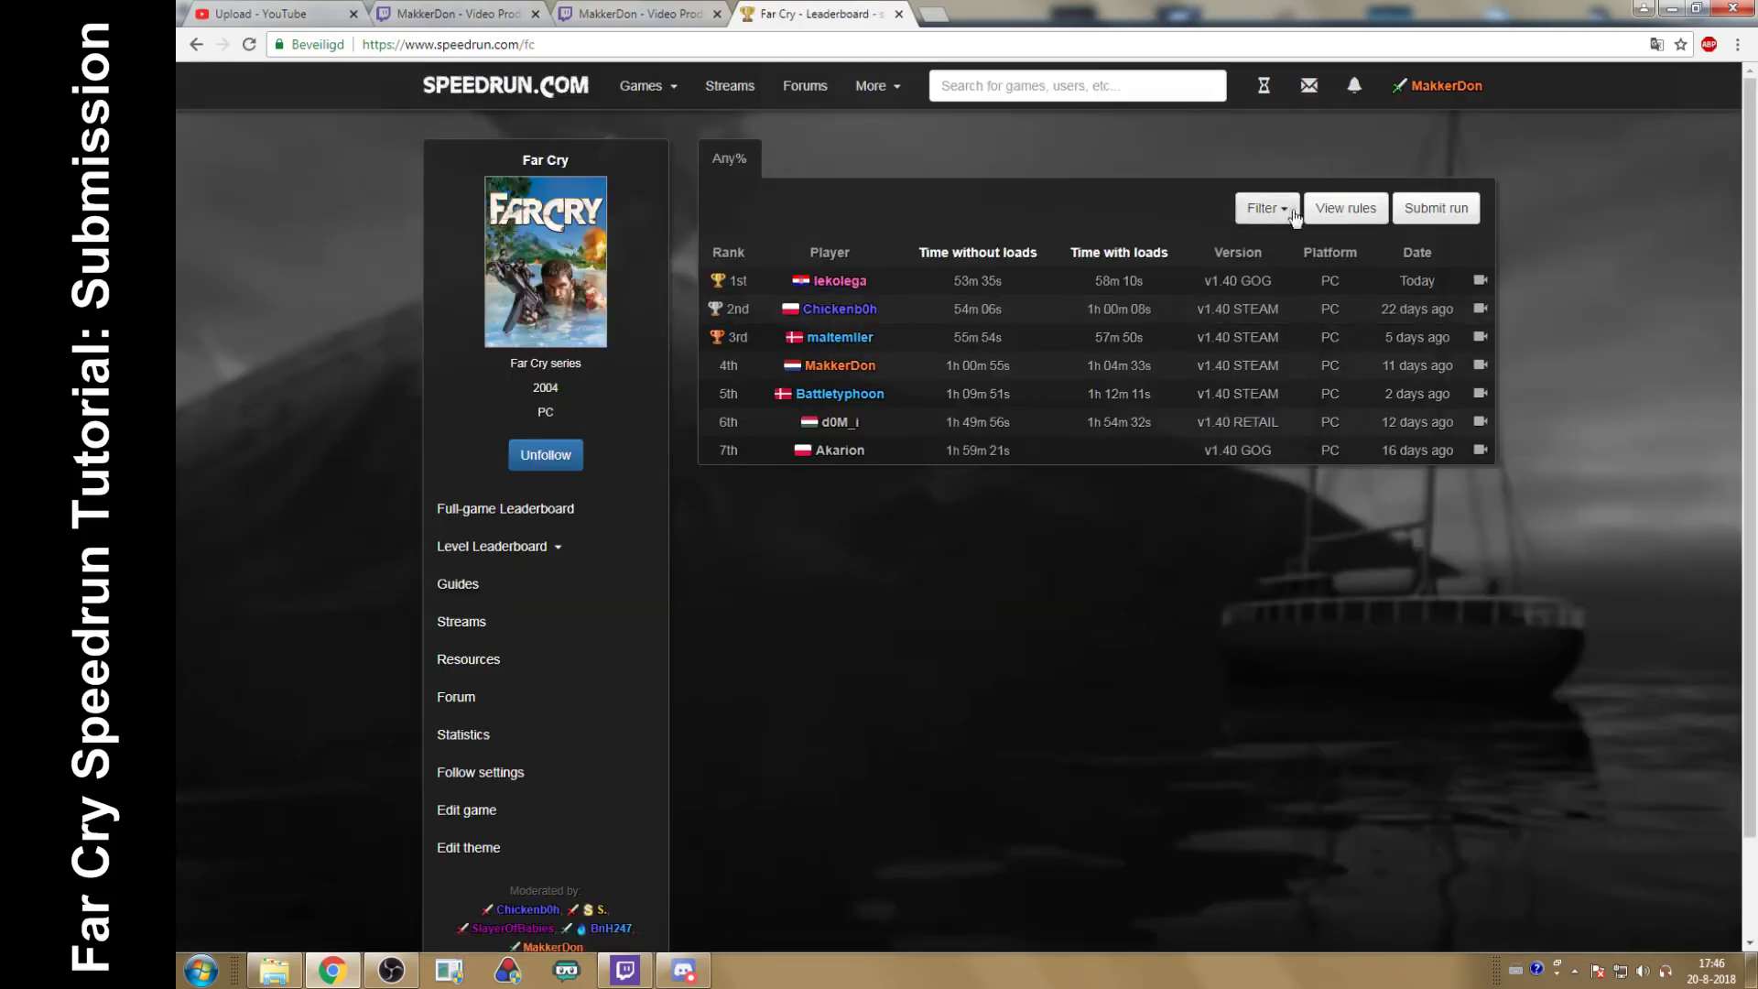
{"action": "left_click", "coordinate": [1359, 220]}
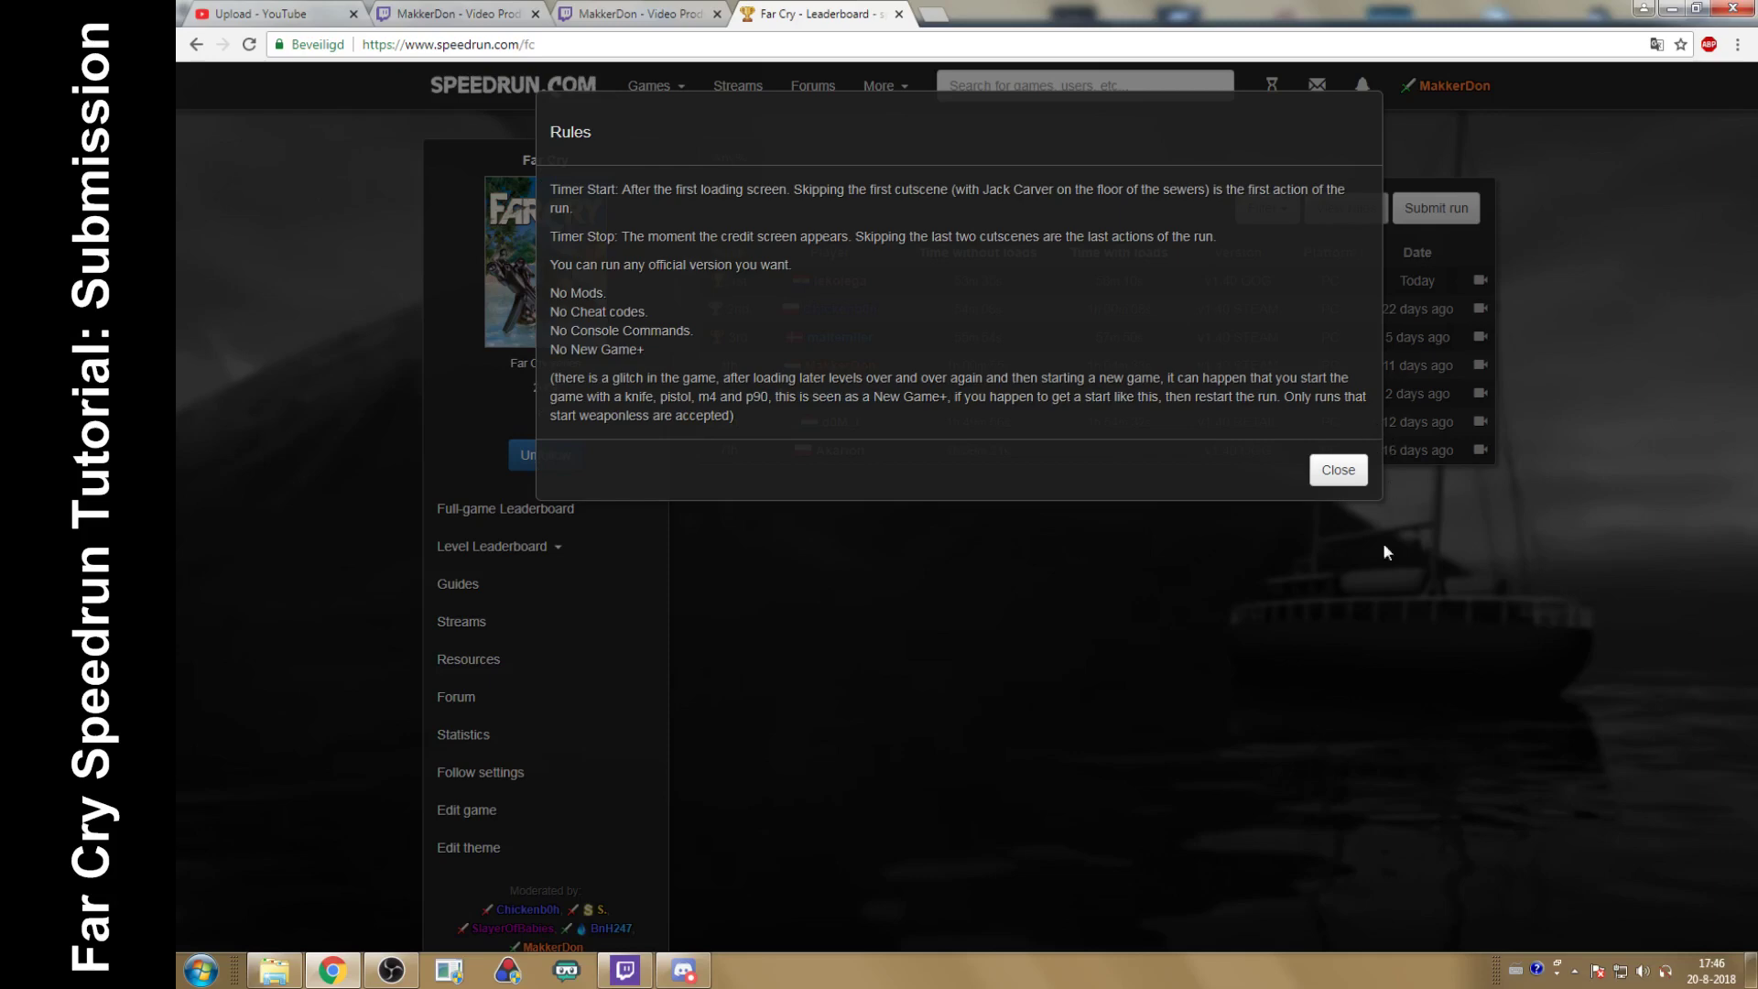
{"action": "left_click", "coordinate": [1318, 471]}
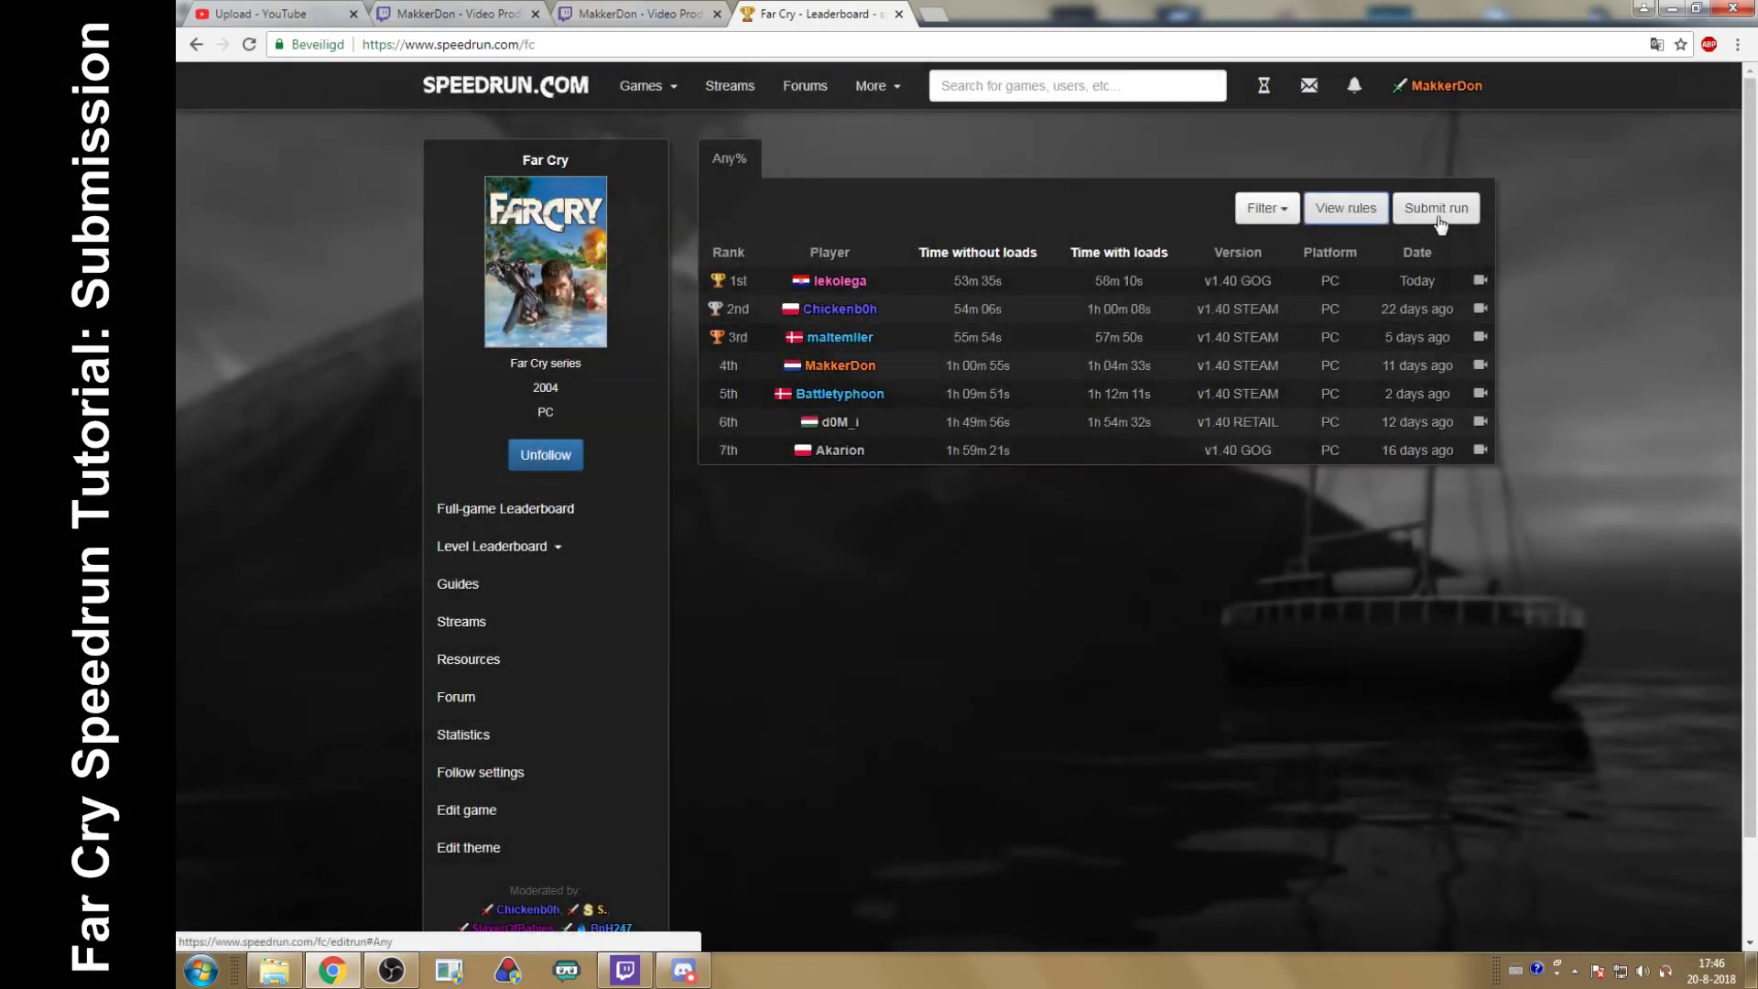
Step: Start a Far Cry Any% run submission and set 'You are' to Player 1
{"action": "left_click", "coordinate": [1439, 218]}
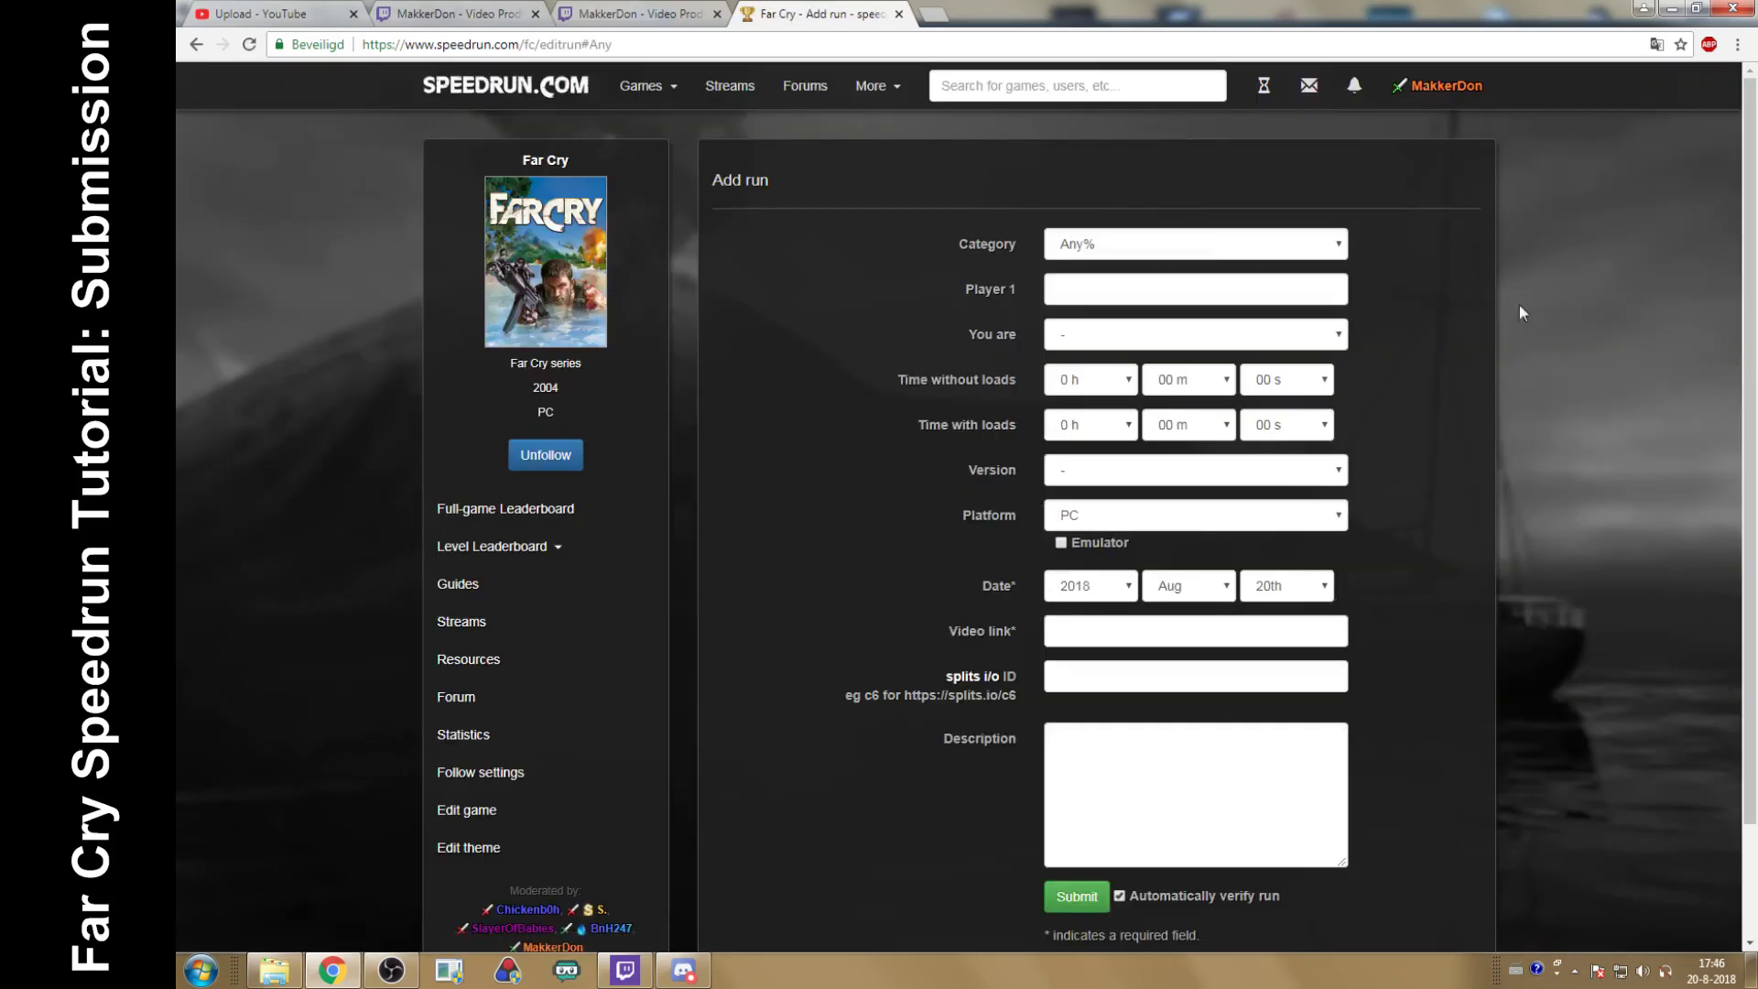
{"action": "scroll", "coordinate": [1751, 274], "scroll_direction": "down", "scroll_amount": 2}
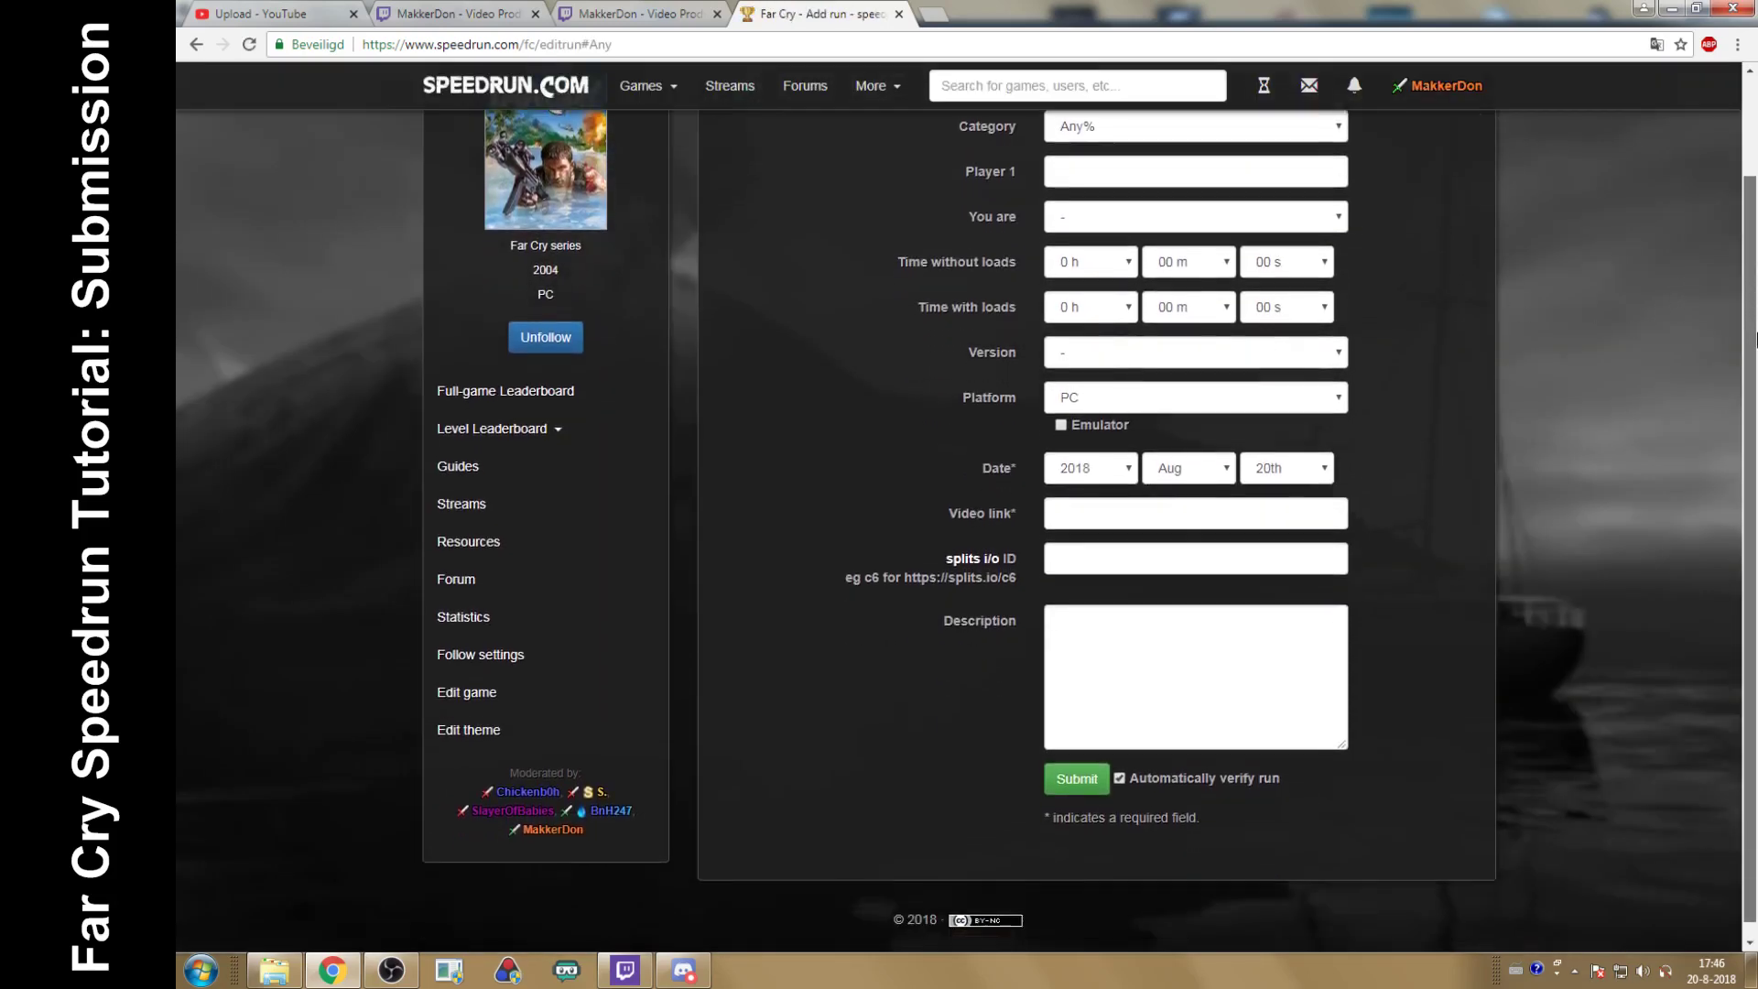
{"action": "scroll", "coordinate": [1755, 340], "scroll_direction": "up", "scroll_amount": 1}
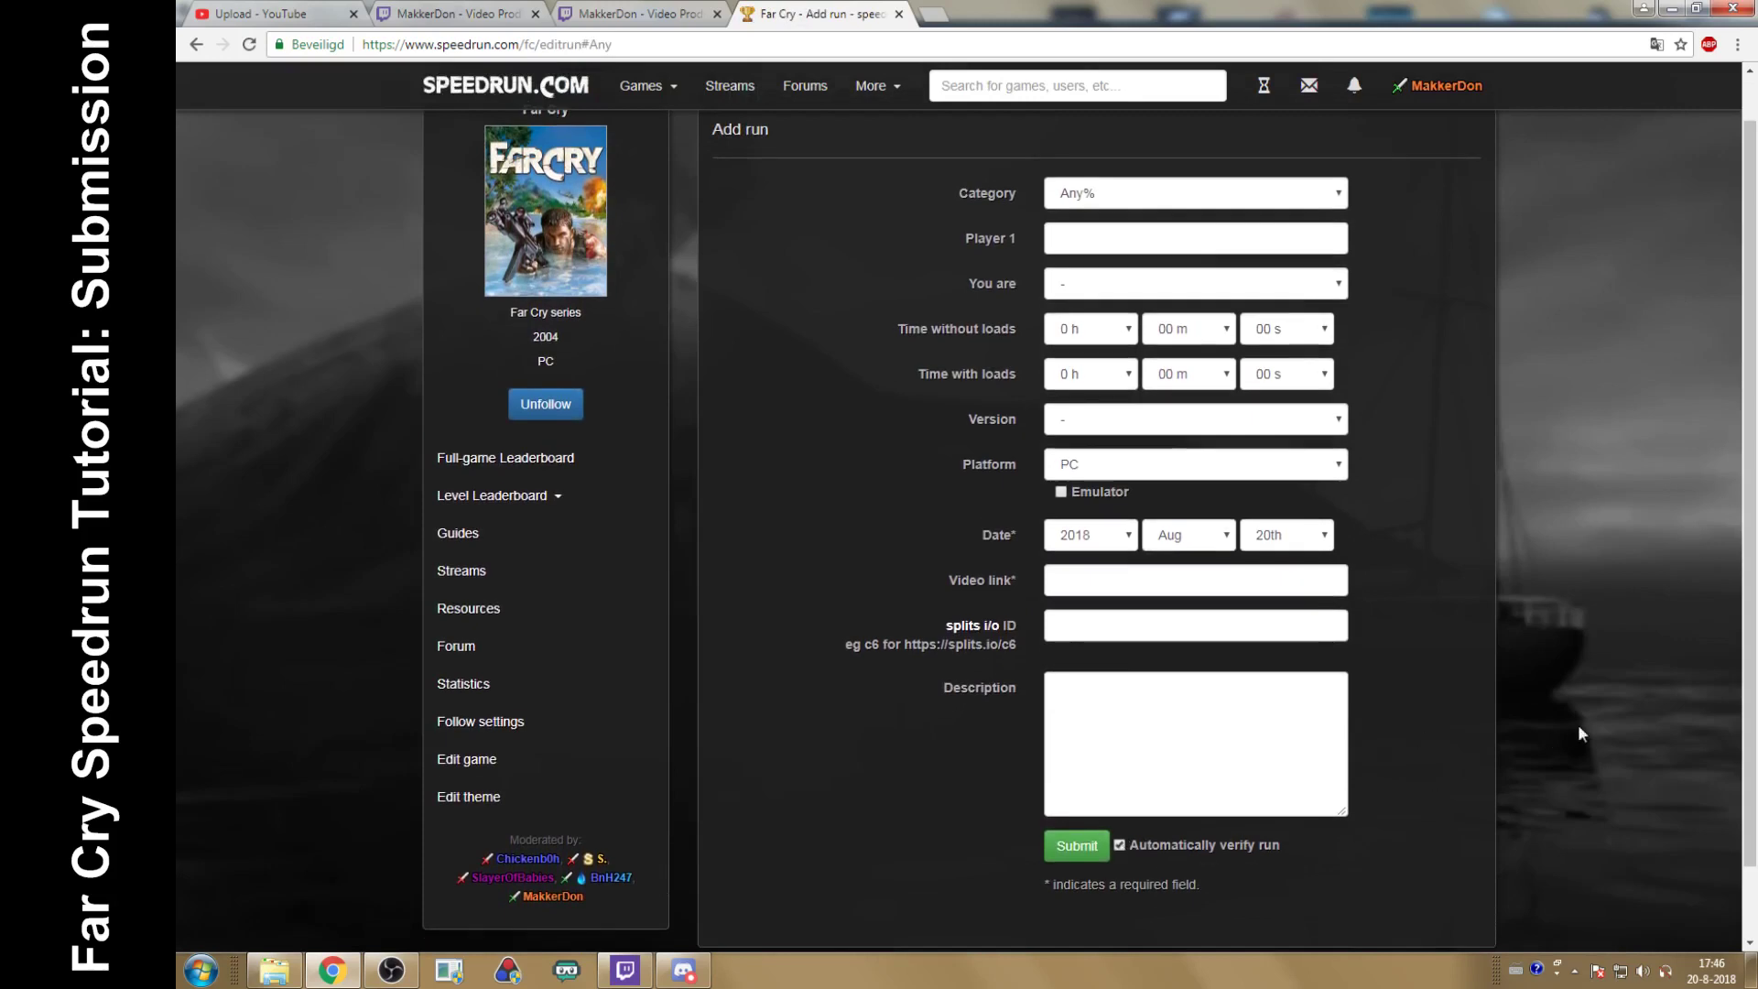
{"action": "scroll", "coordinate": [1744, 632], "scroll_direction": "up", "scroll_amount": 1}
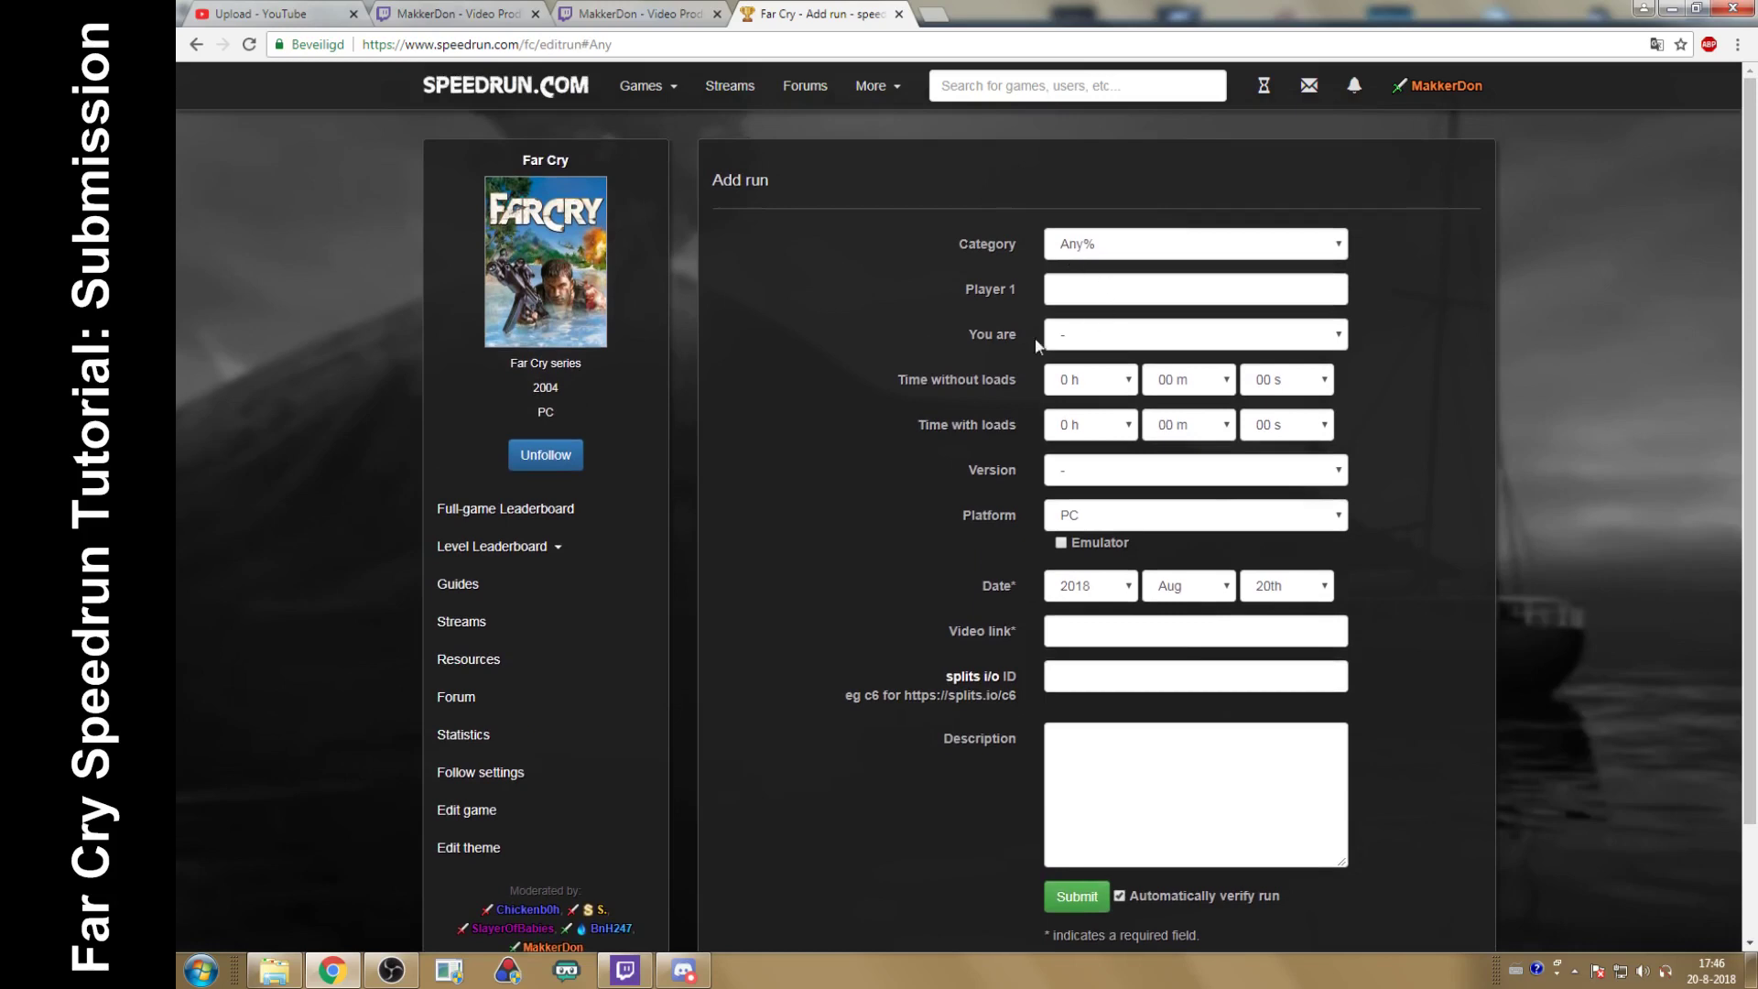
{"action": "left_click", "coordinate": [1236, 335]}
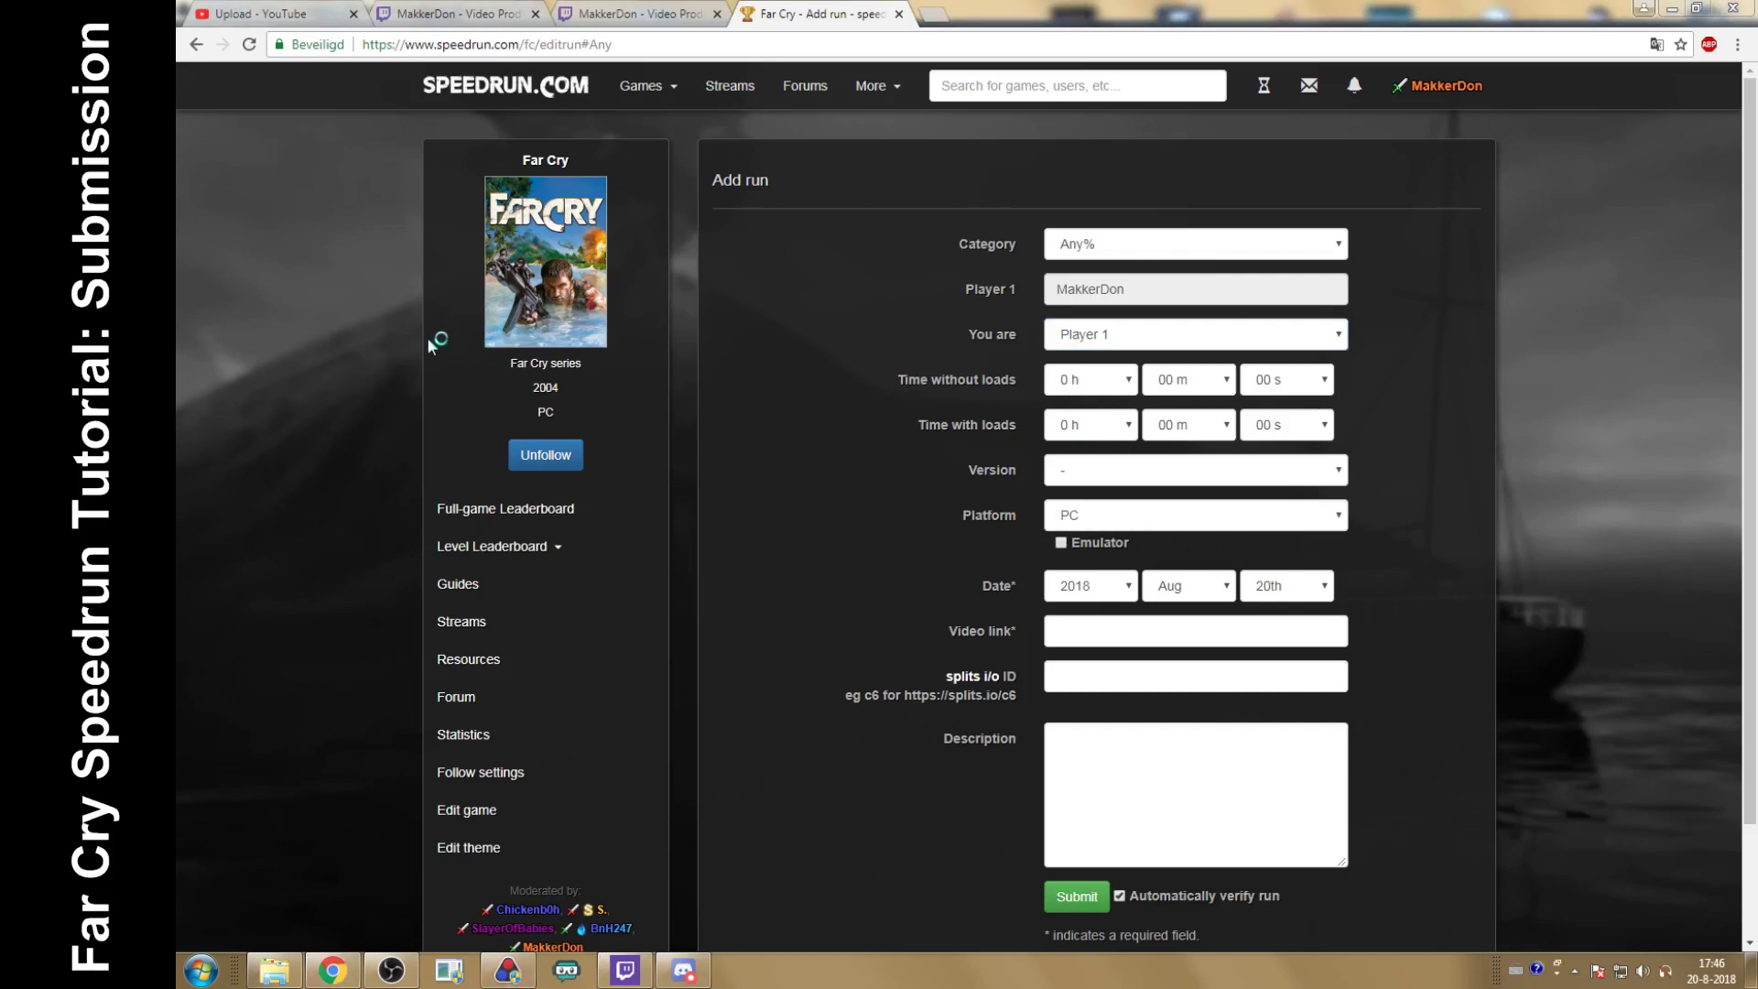
Step: Check LiveSplit's Volcano split times: 1:00:55.07 game time, 1:04:33.79 real time
{"action": "left_click_drag", "start_coordinate": [285, 495], "coordinate": [518, 308]}
{"action": "right_click", "coordinate": [510, 300]}
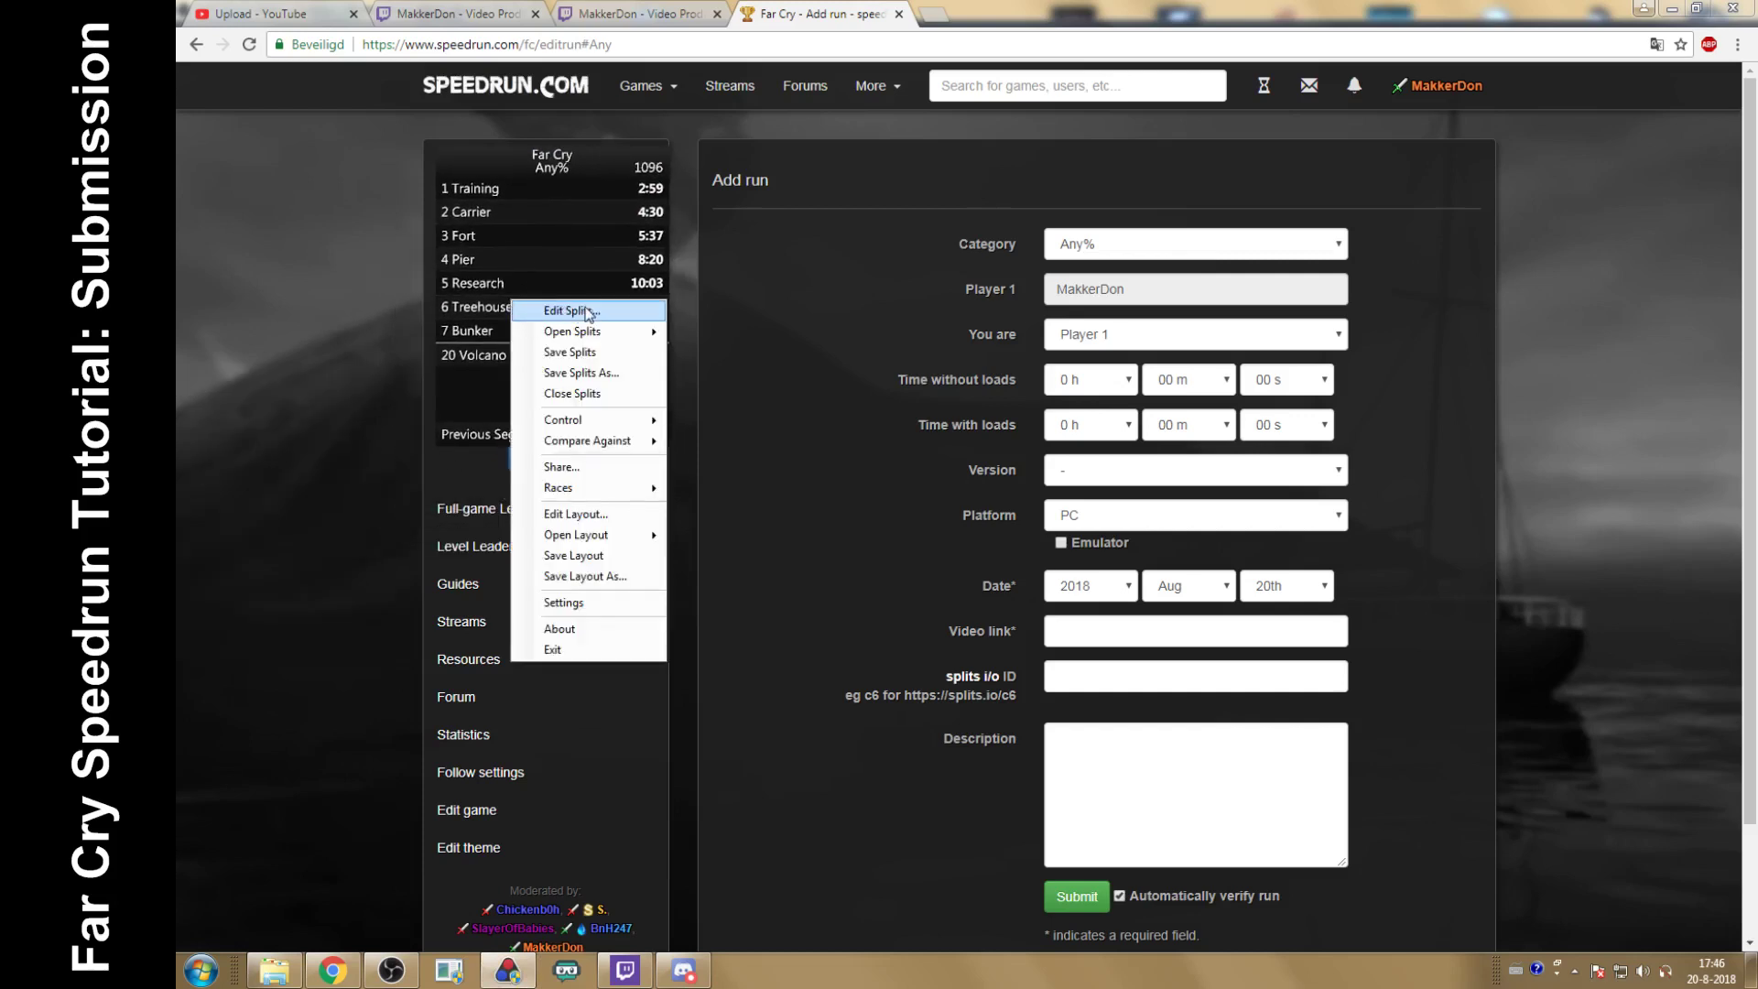
{"action": "left_click", "coordinate": [601, 310]}
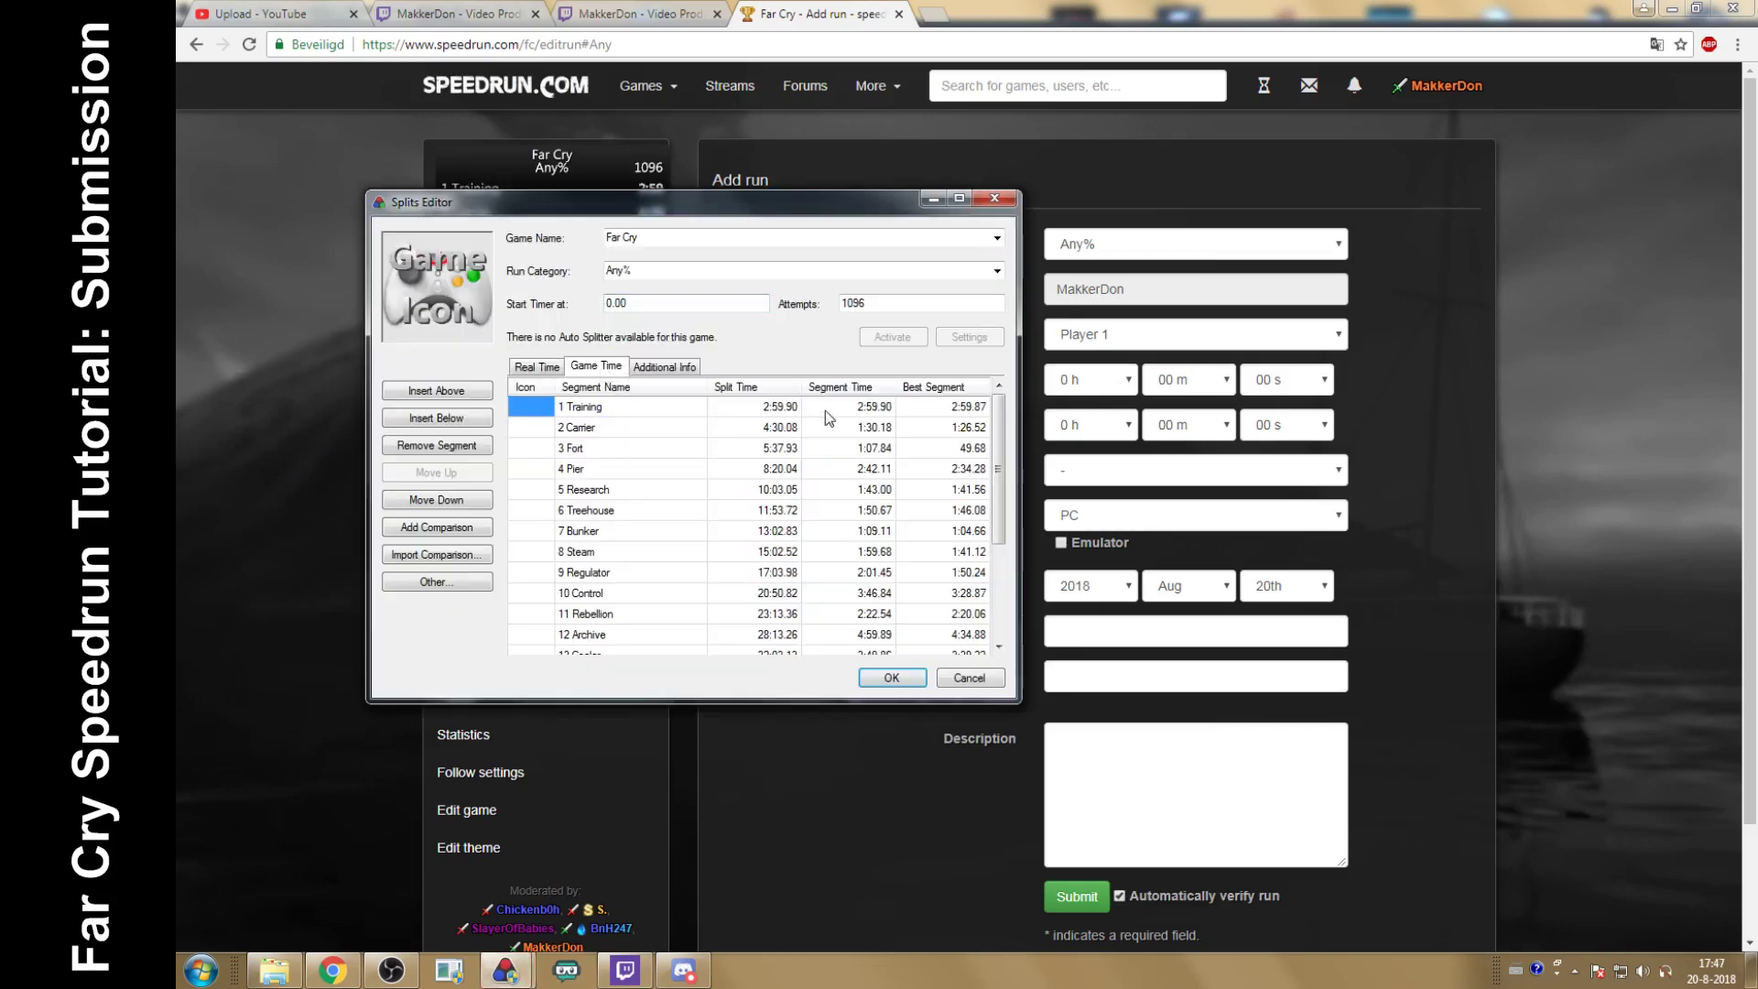
{"action": "left_click_drag", "start_coordinate": [1000, 439], "coordinate": [1007, 550]}
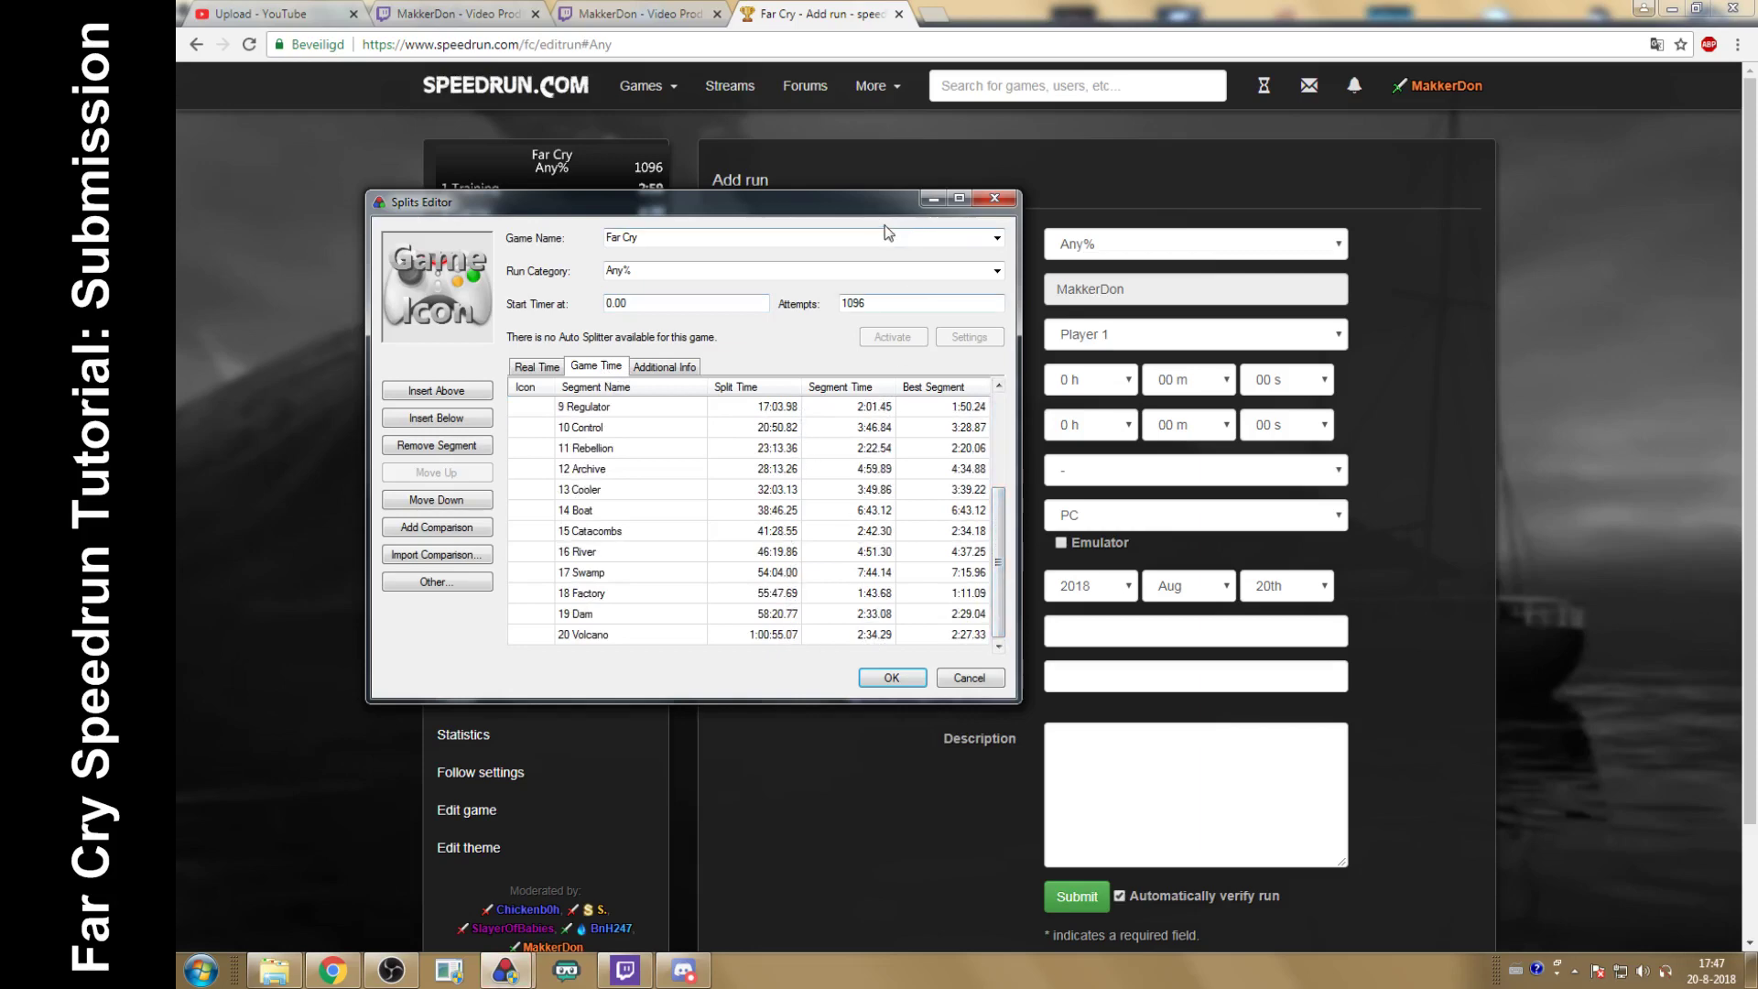
{"action": "left_click_drag", "start_coordinate": [871, 209], "coordinate": [721, 262]}
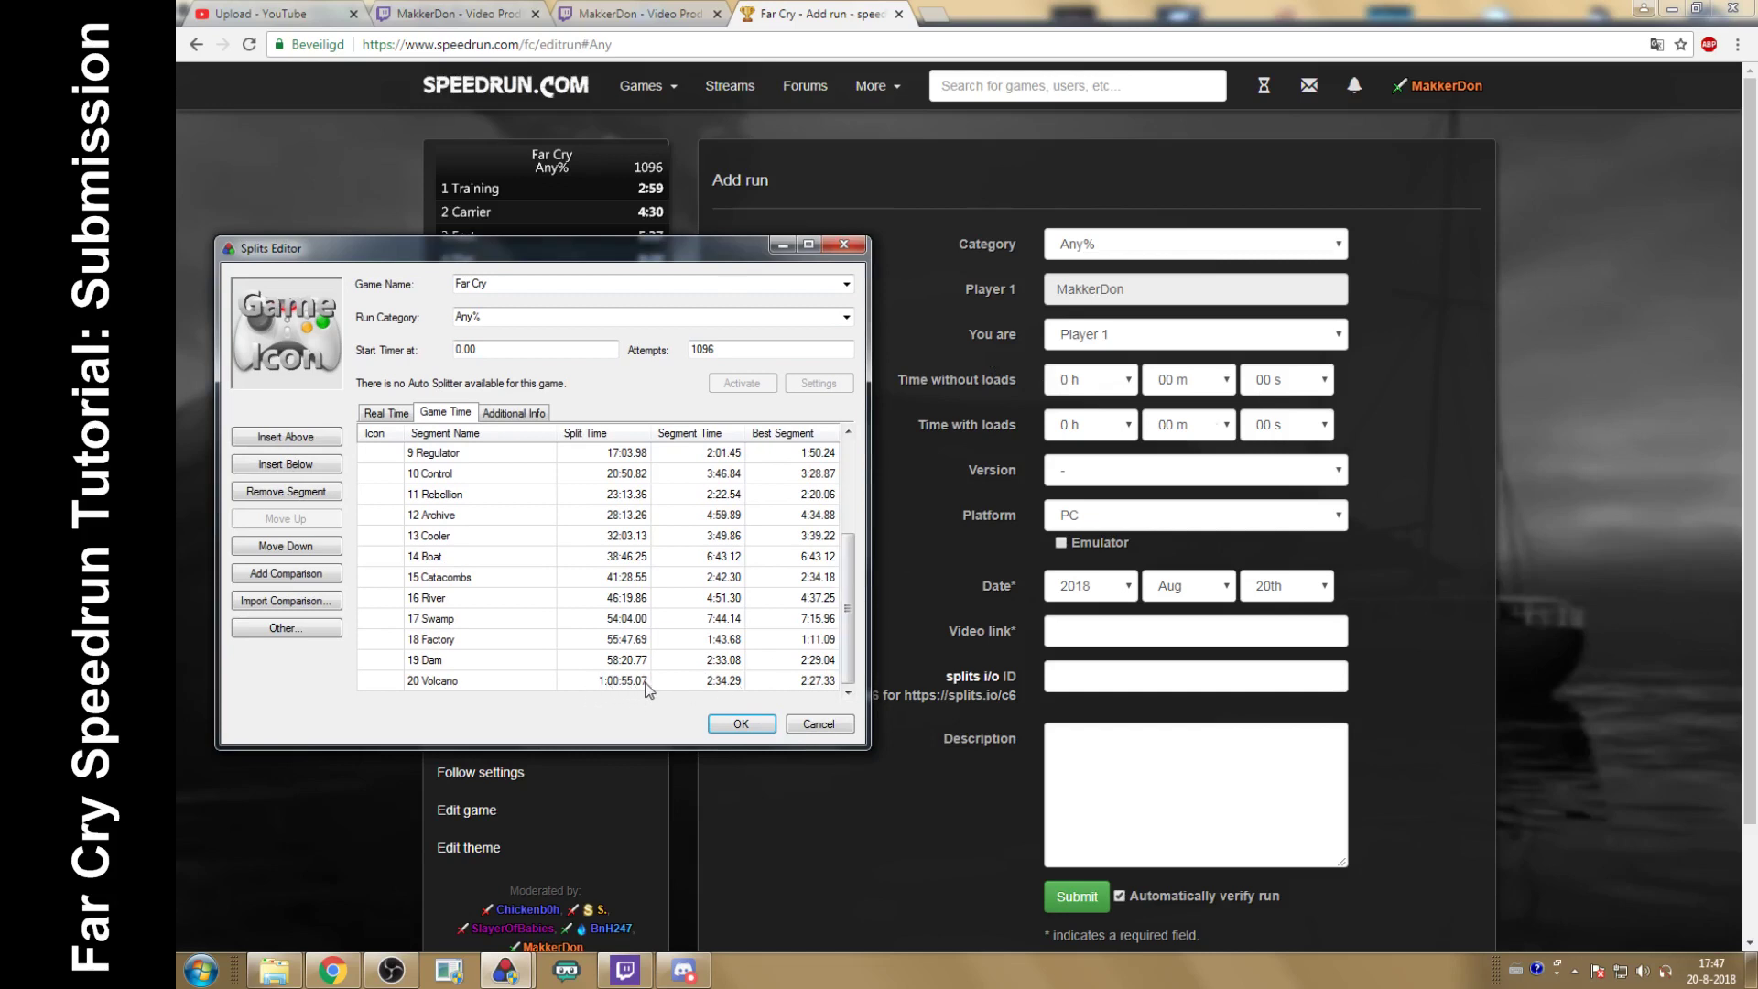
{"action": "left_click", "coordinate": [384, 415]}
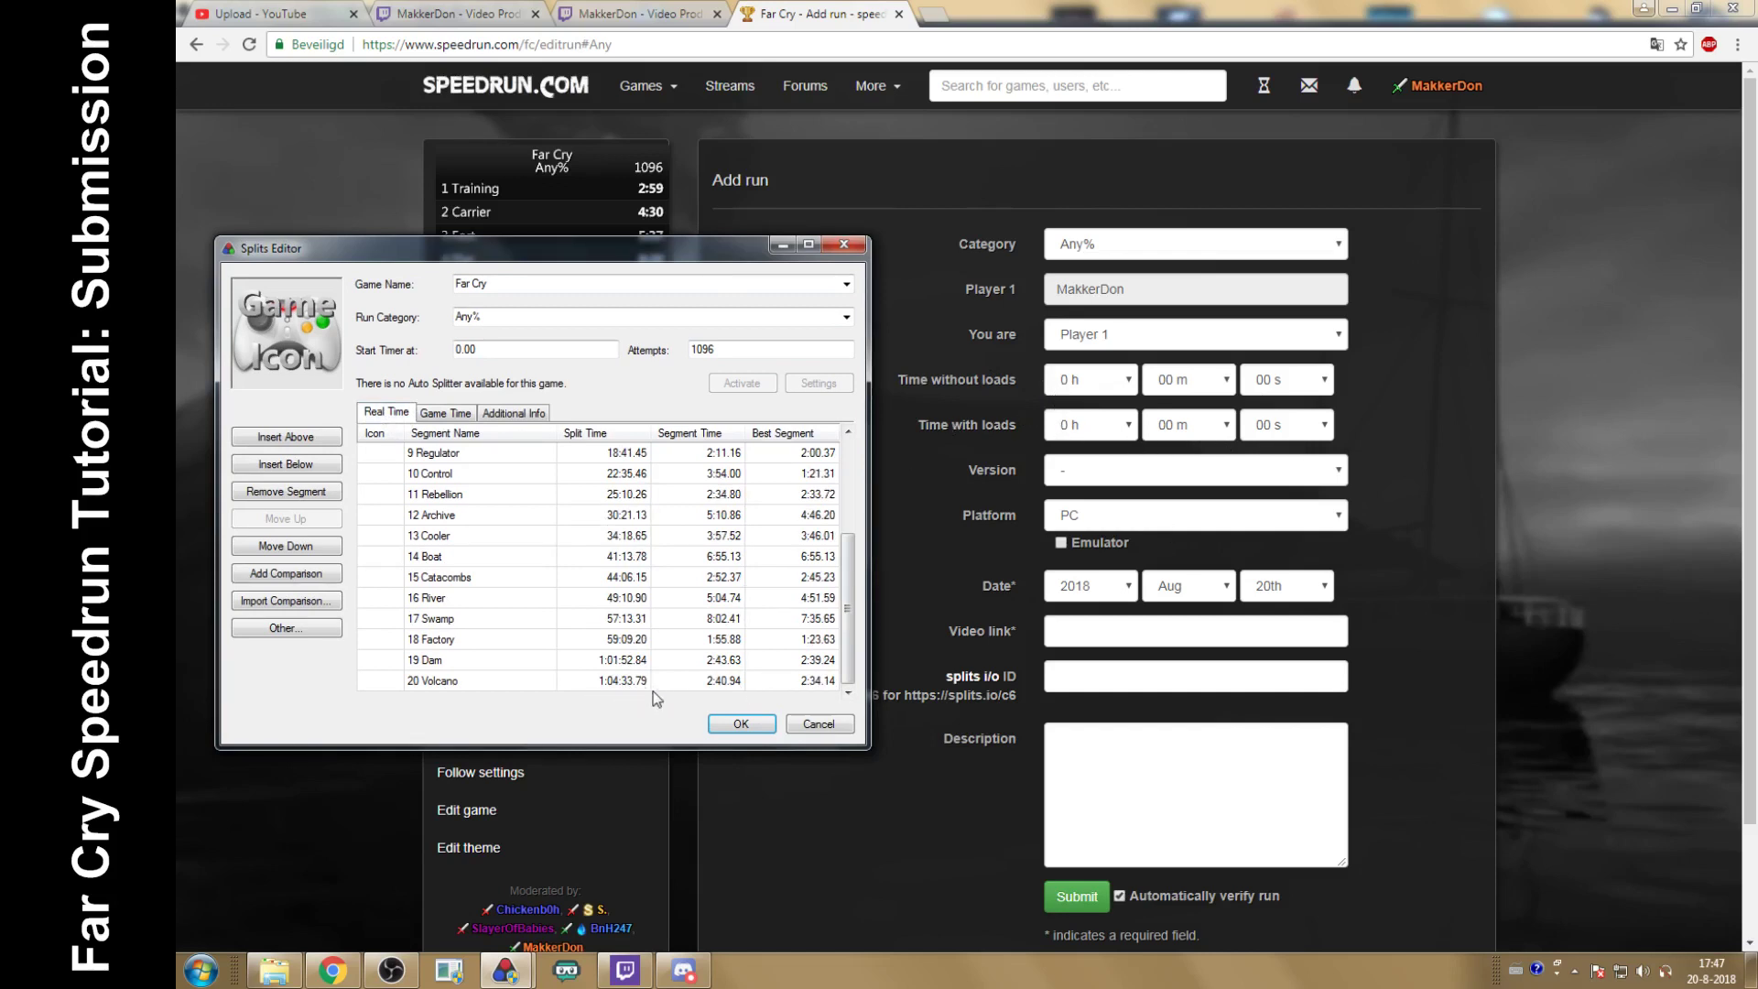
{"action": "left_click", "coordinate": [445, 417]}
{"action": "left_click", "coordinate": [747, 727]}
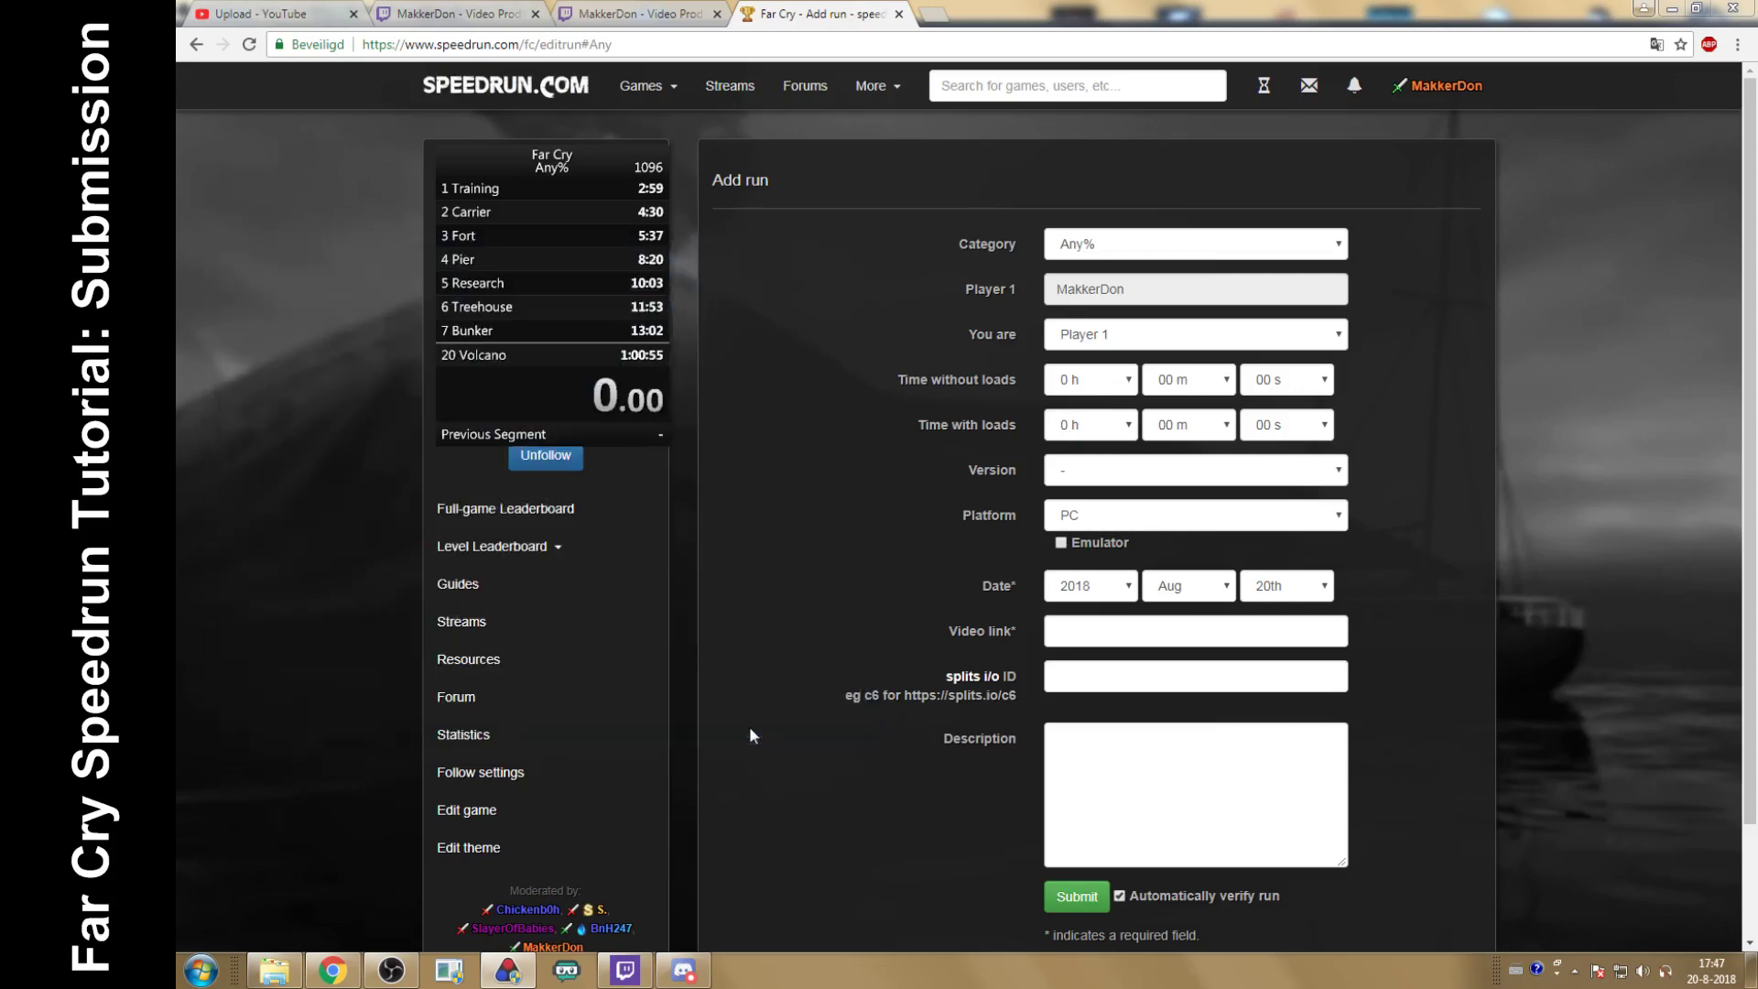
Step: Move the LiveSplit window and switch its comparison to Real Time, then Game Time
{"action": "left_click_drag", "start_coordinate": [580, 351], "coordinate": [328, 540]}
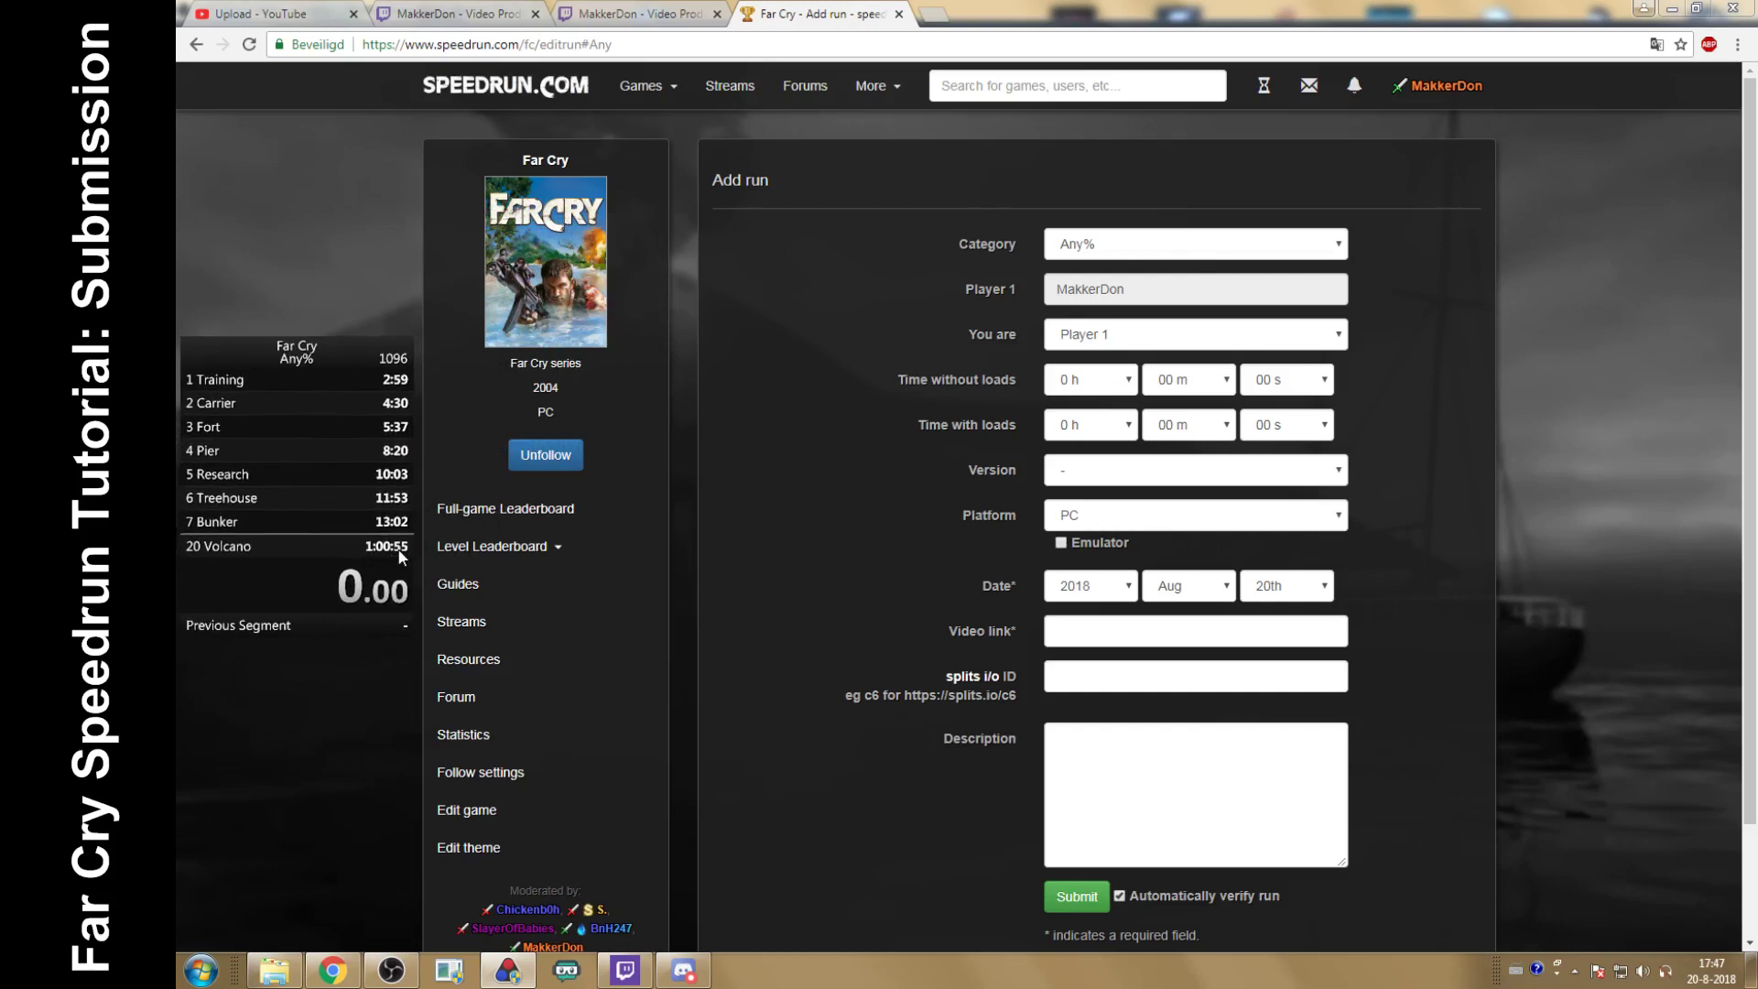
{"action": "right_click", "coordinate": [310, 465]}
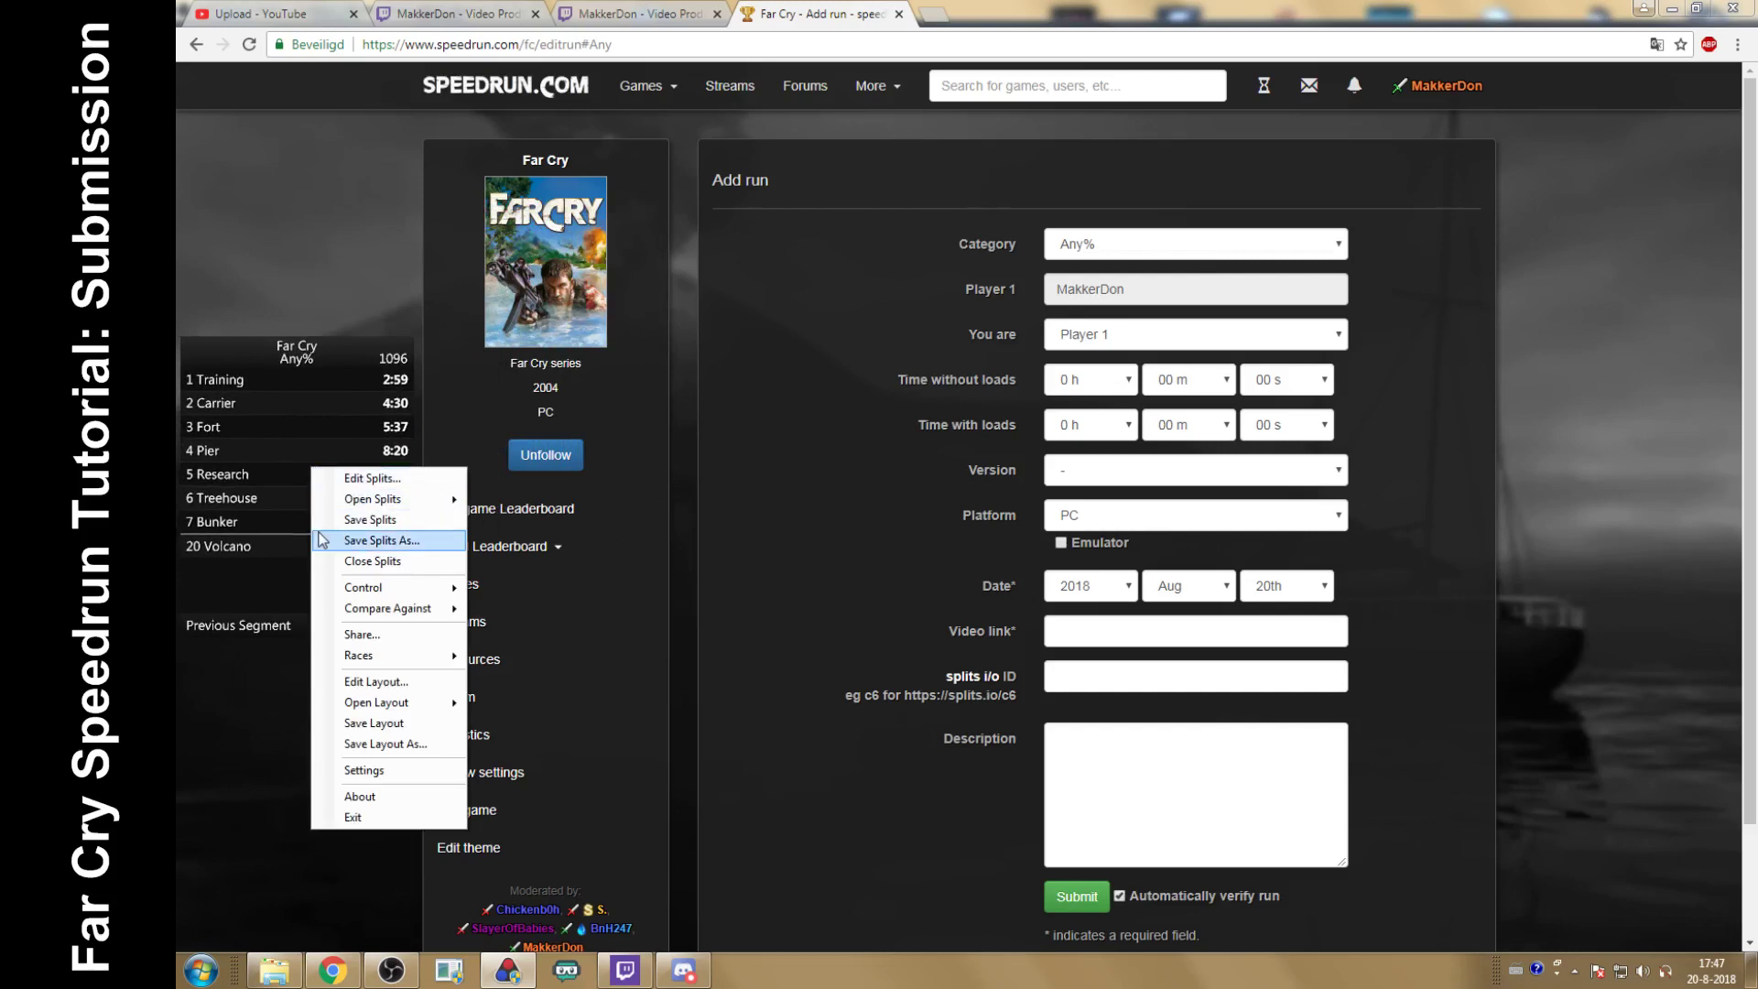
{"action": "mouse_move", "coordinate": [383, 609]}
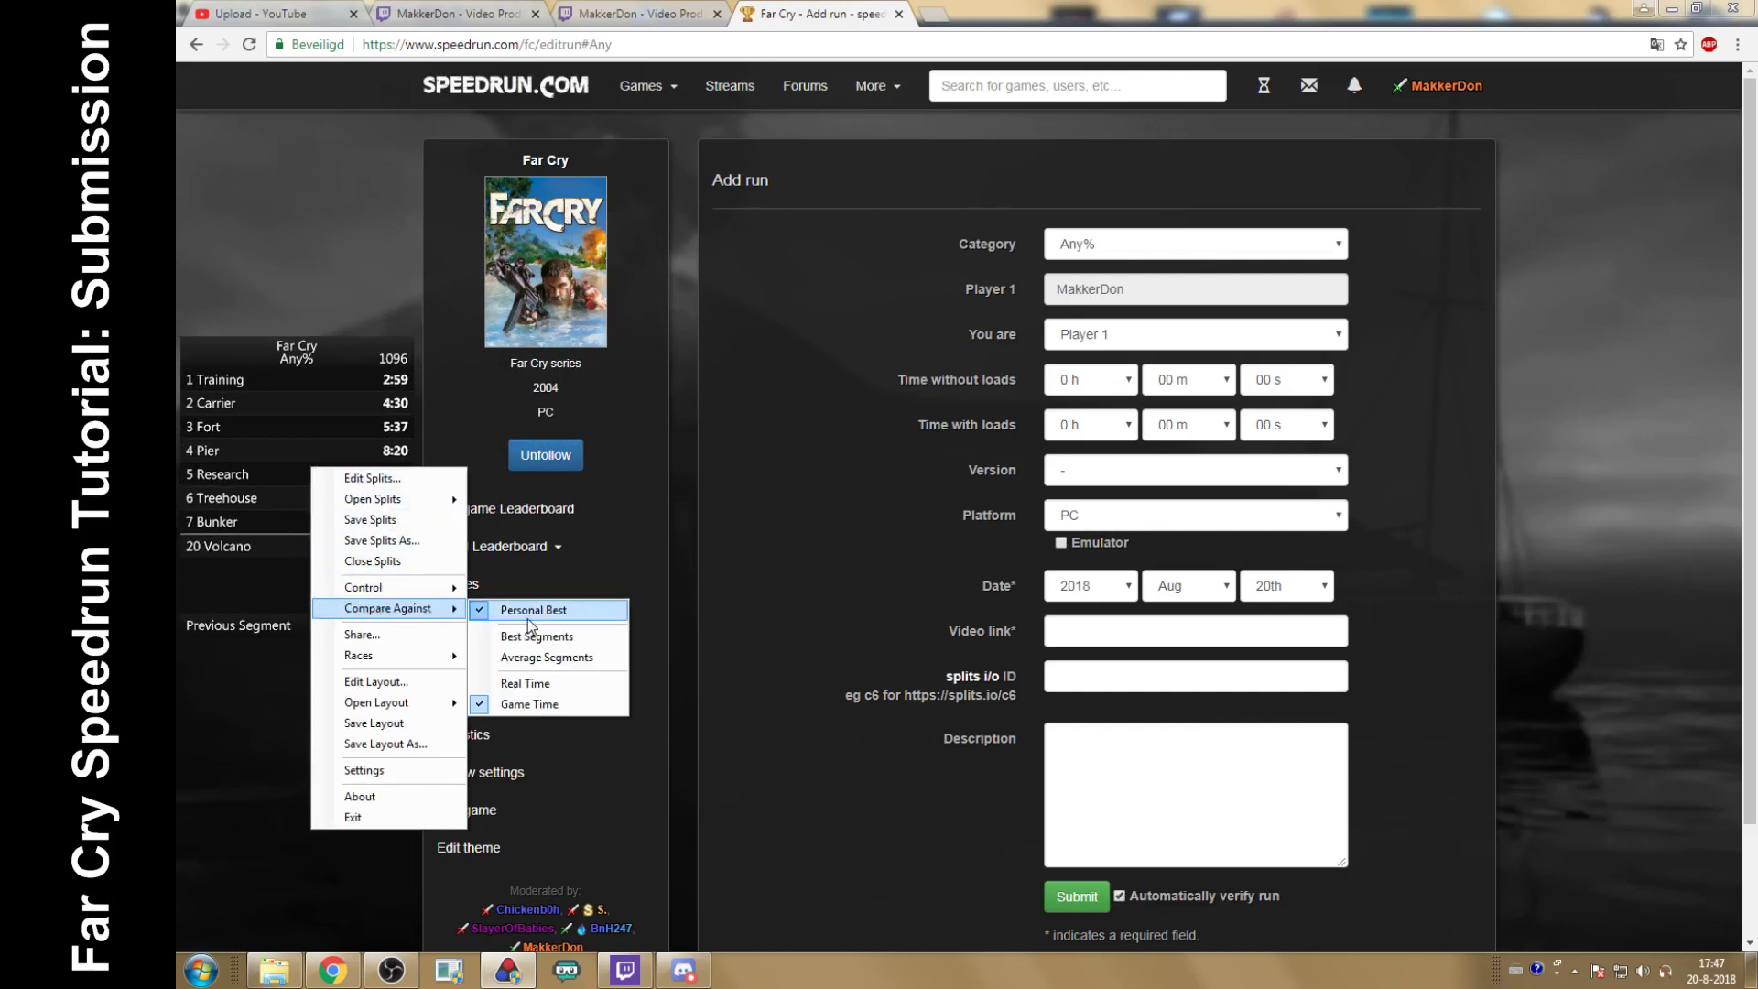
{"action": "left_click", "coordinate": [521, 685]}
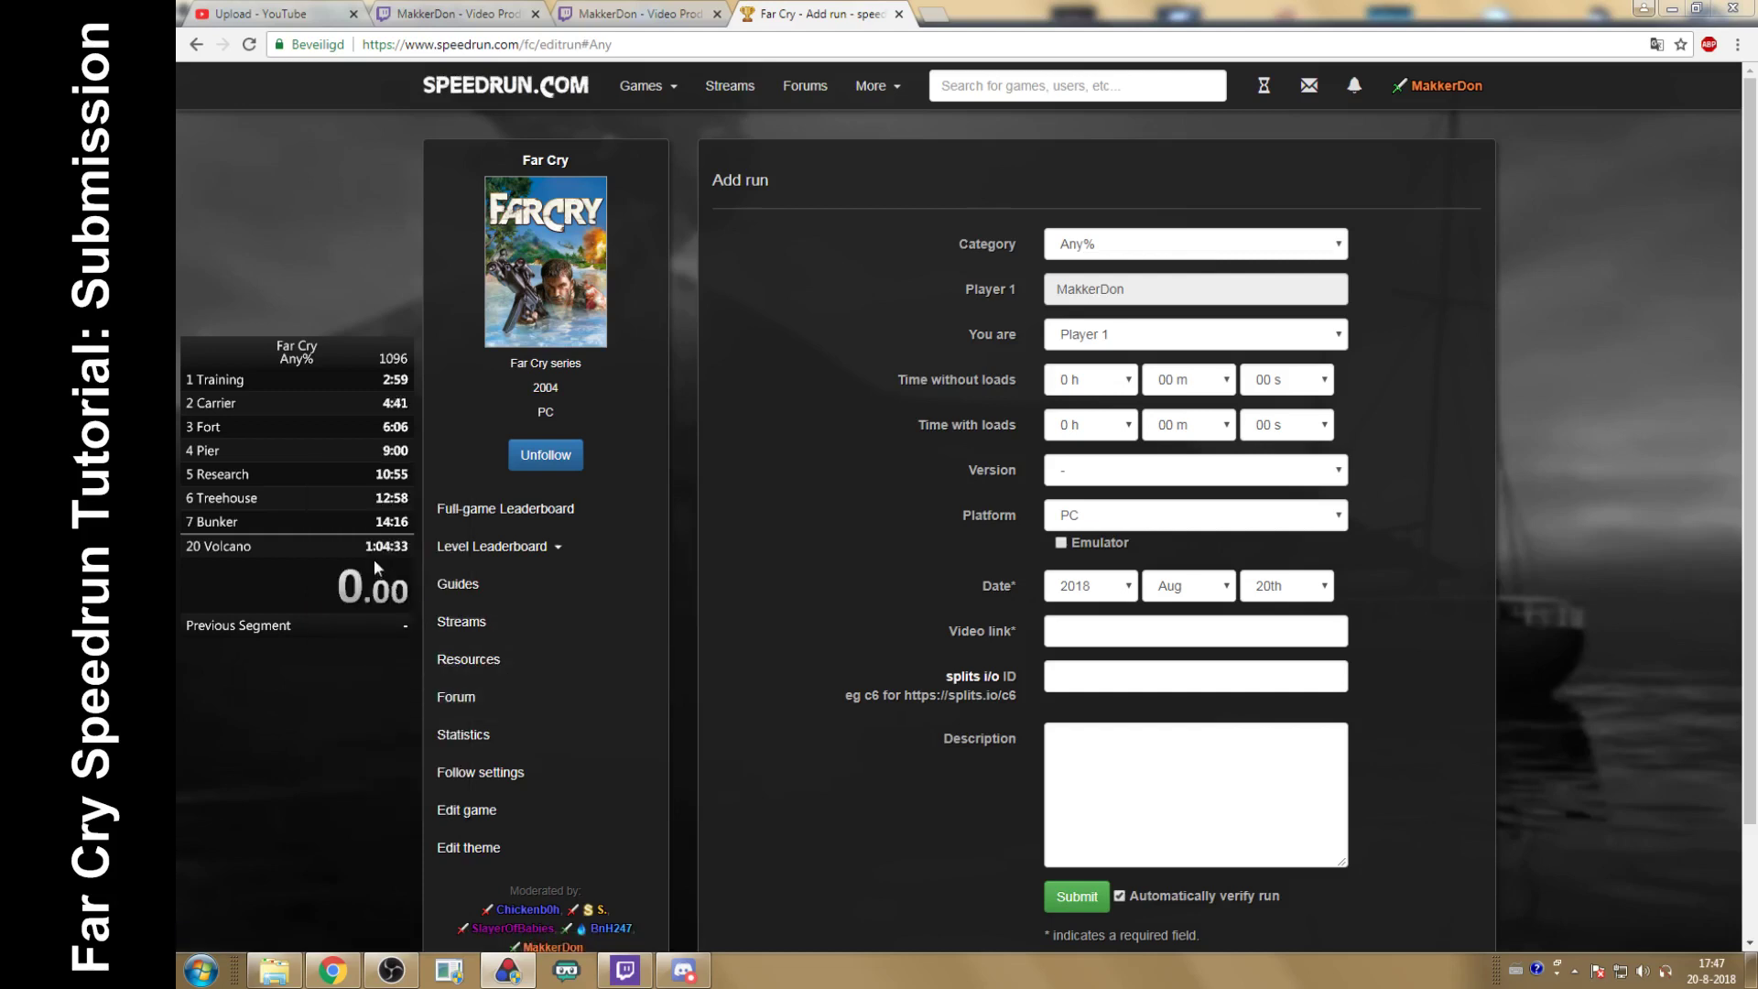
{"action": "right_click", "coordinate": [315, 452]}
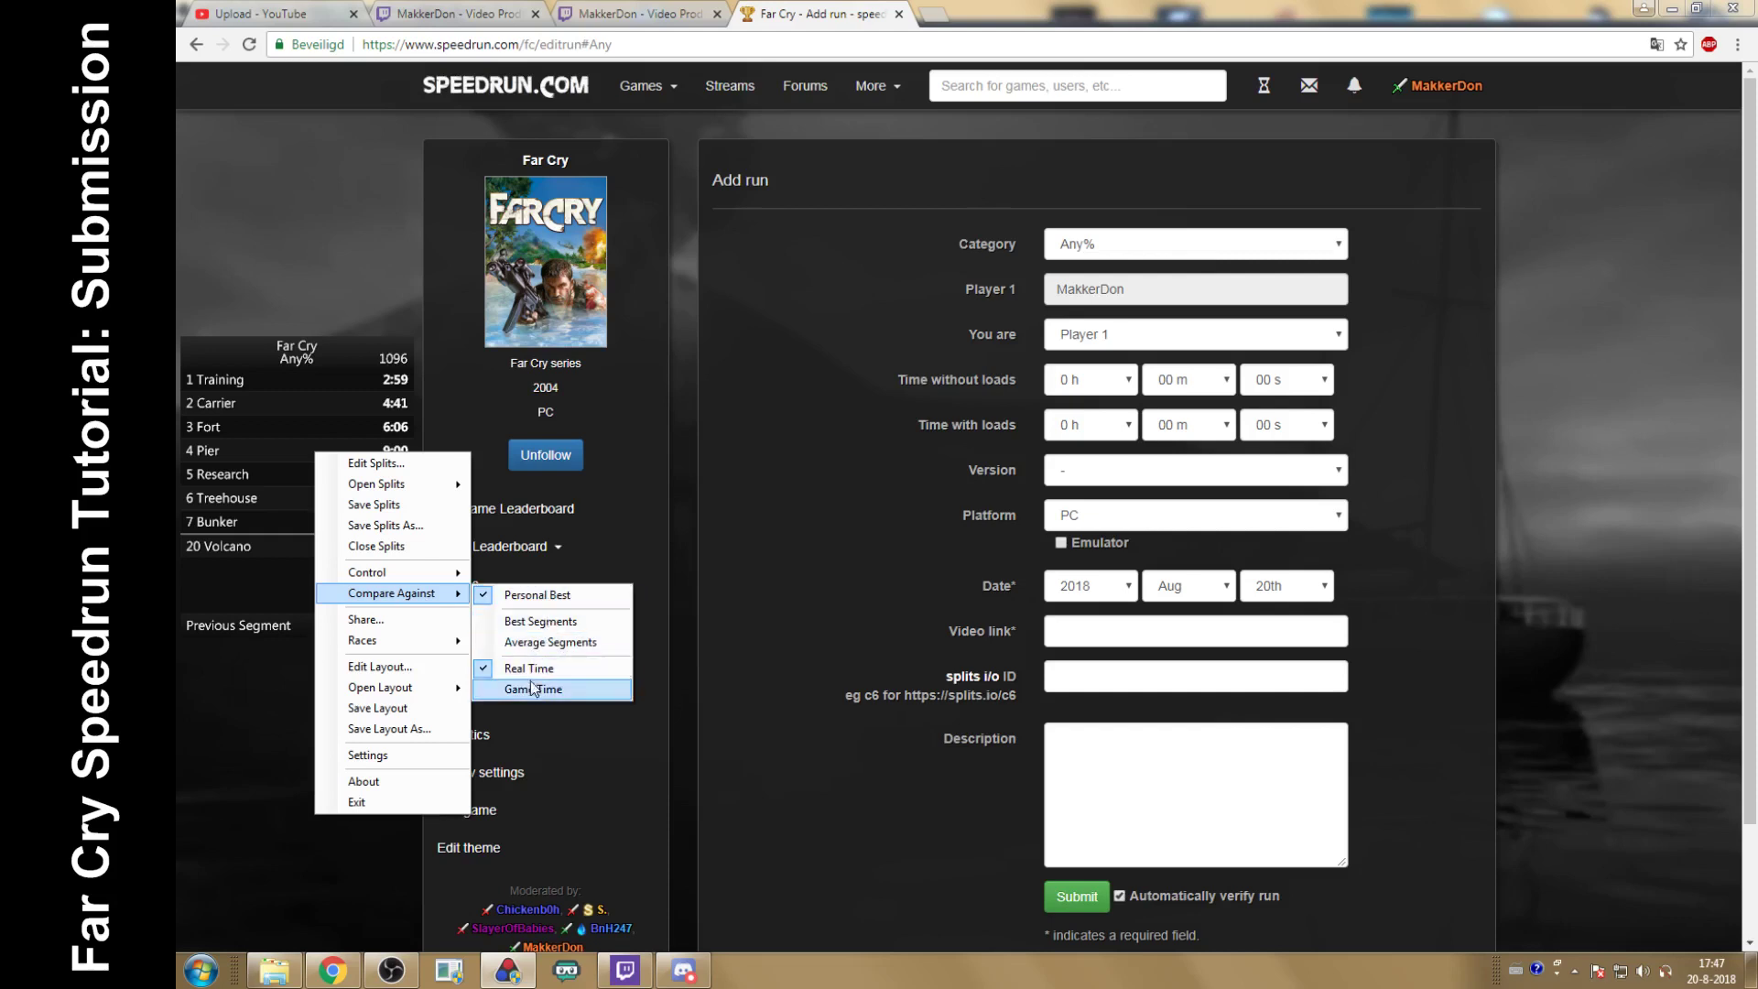
{"action": "left_click", "coordinate": [532, 691]}
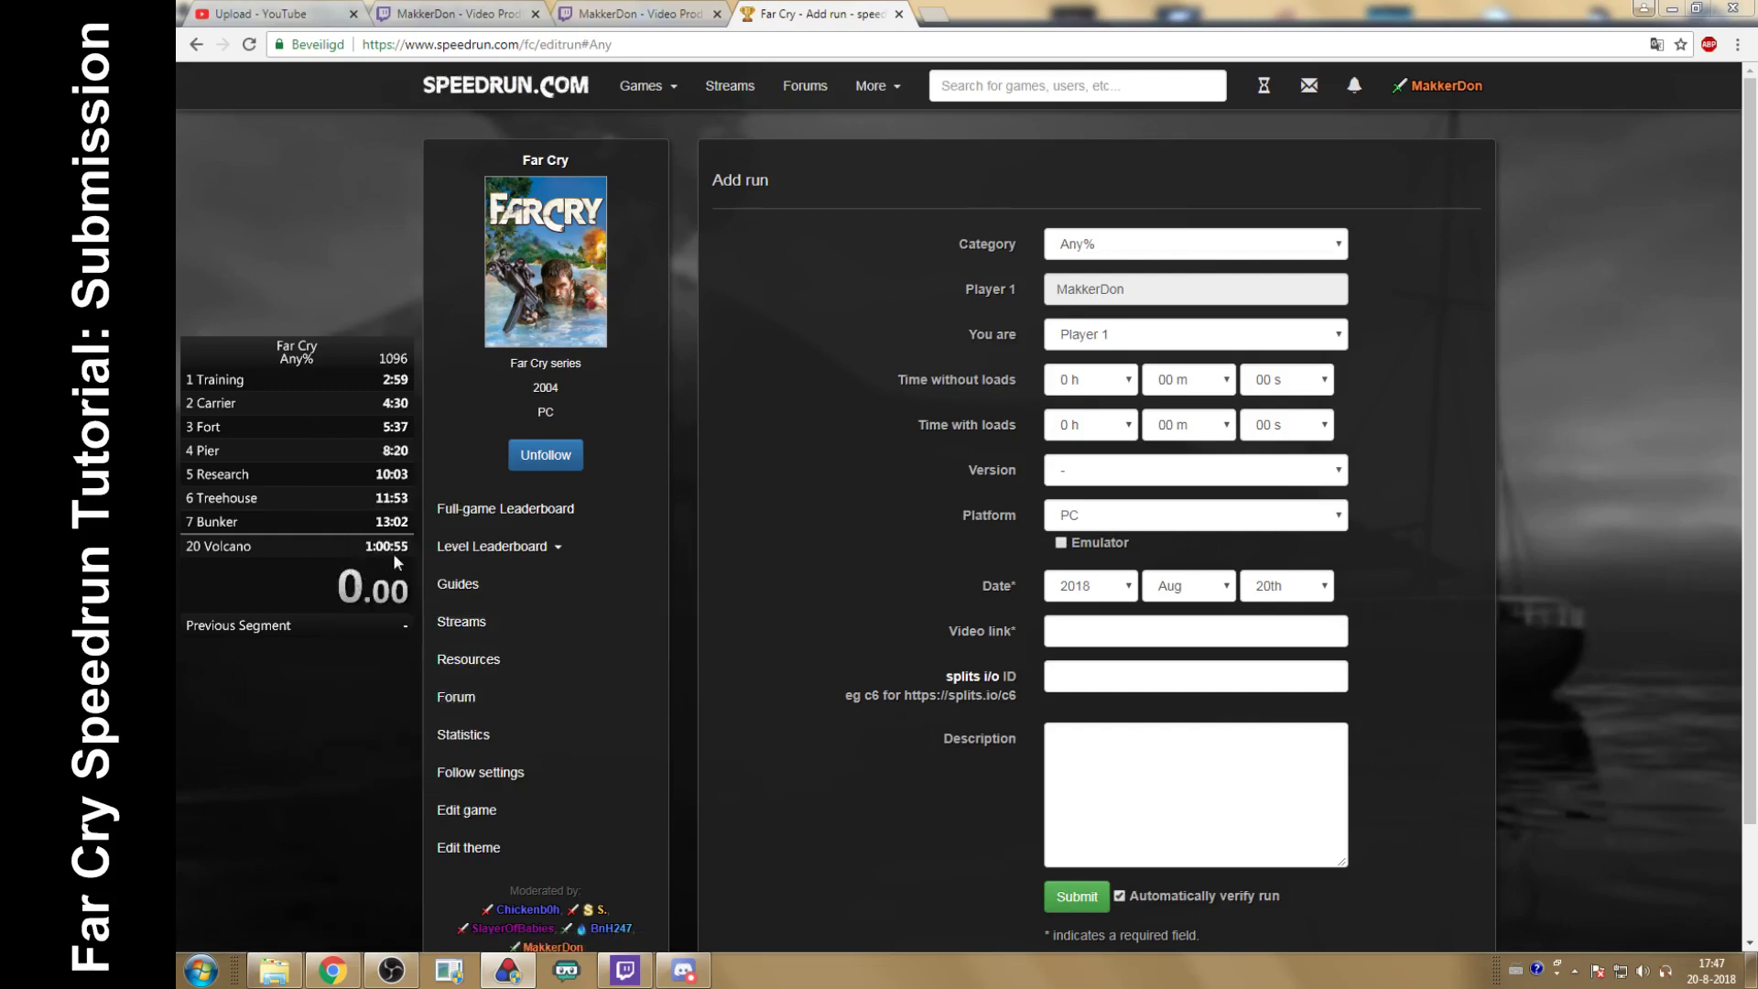
Step: Try the Best Segments comparison, settle on Personal Best, and move the window higher
{"action": "right_click", "coordinate": [294, 460]}
{"action": "mouse_move", "coordinate": [358, 503]}
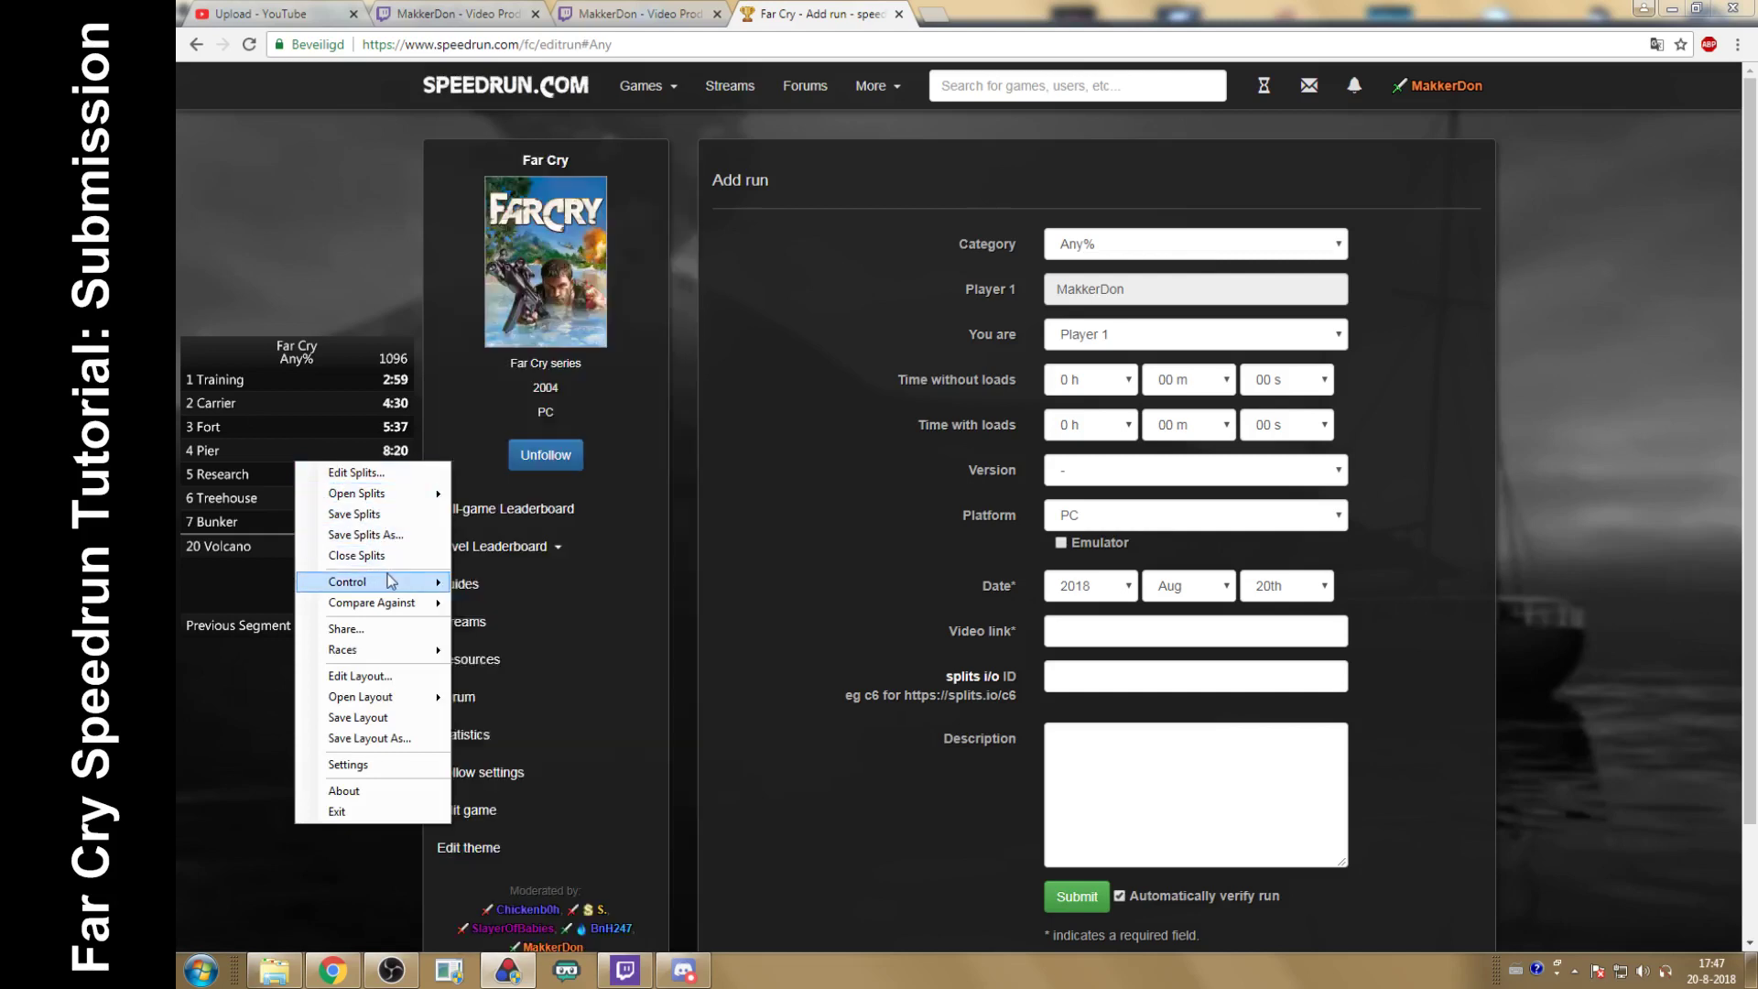
{"action": "mouse_move", "coordinate": [396, 604]}
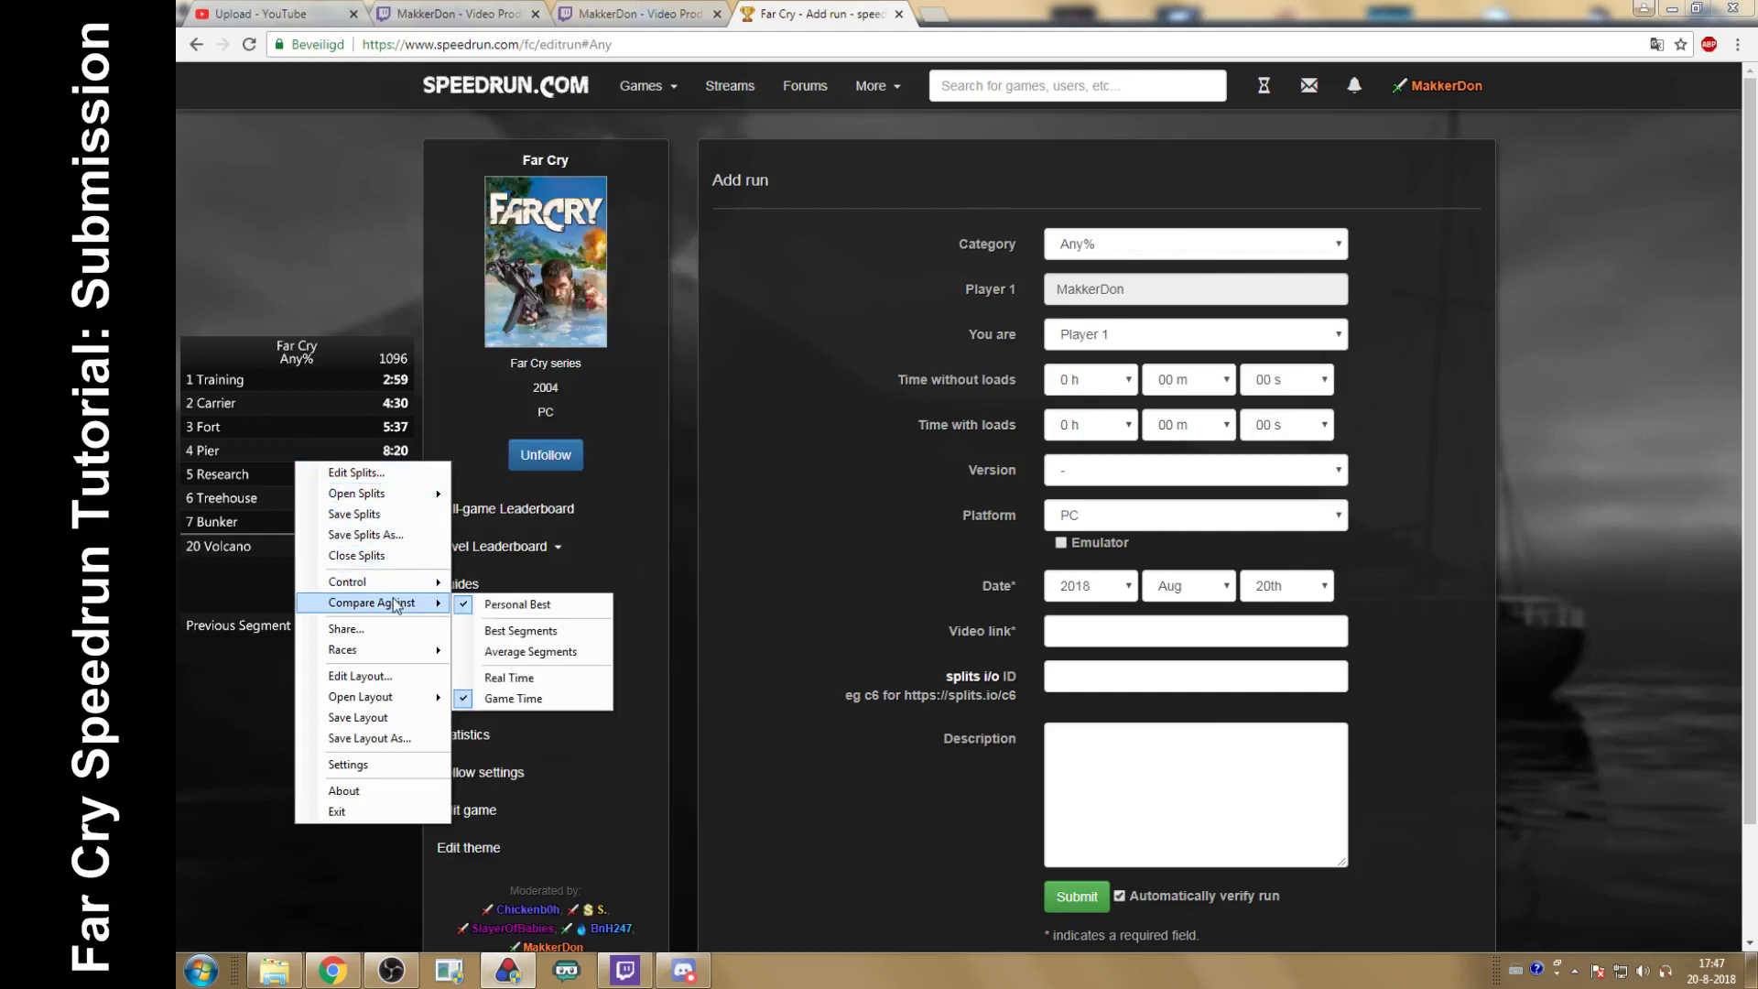
{"action": "left_click", "coordinate": [513, 631]}
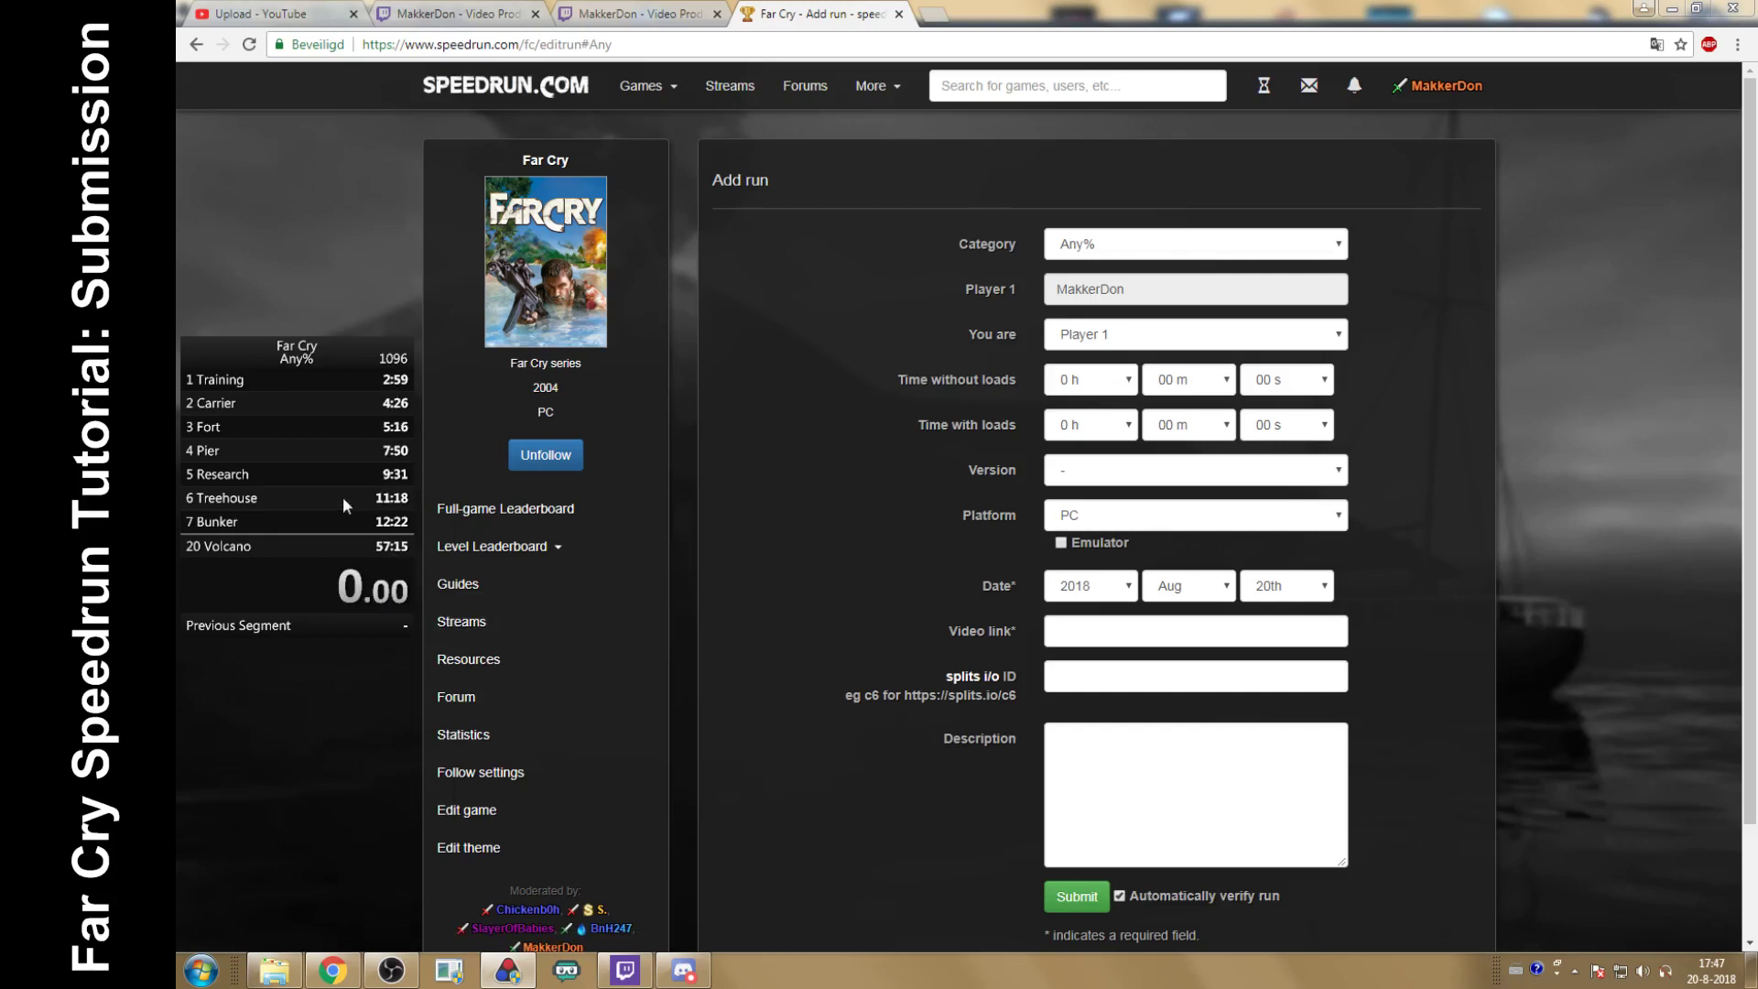
{"action": "right_click", "coordinate": [302, 481]}
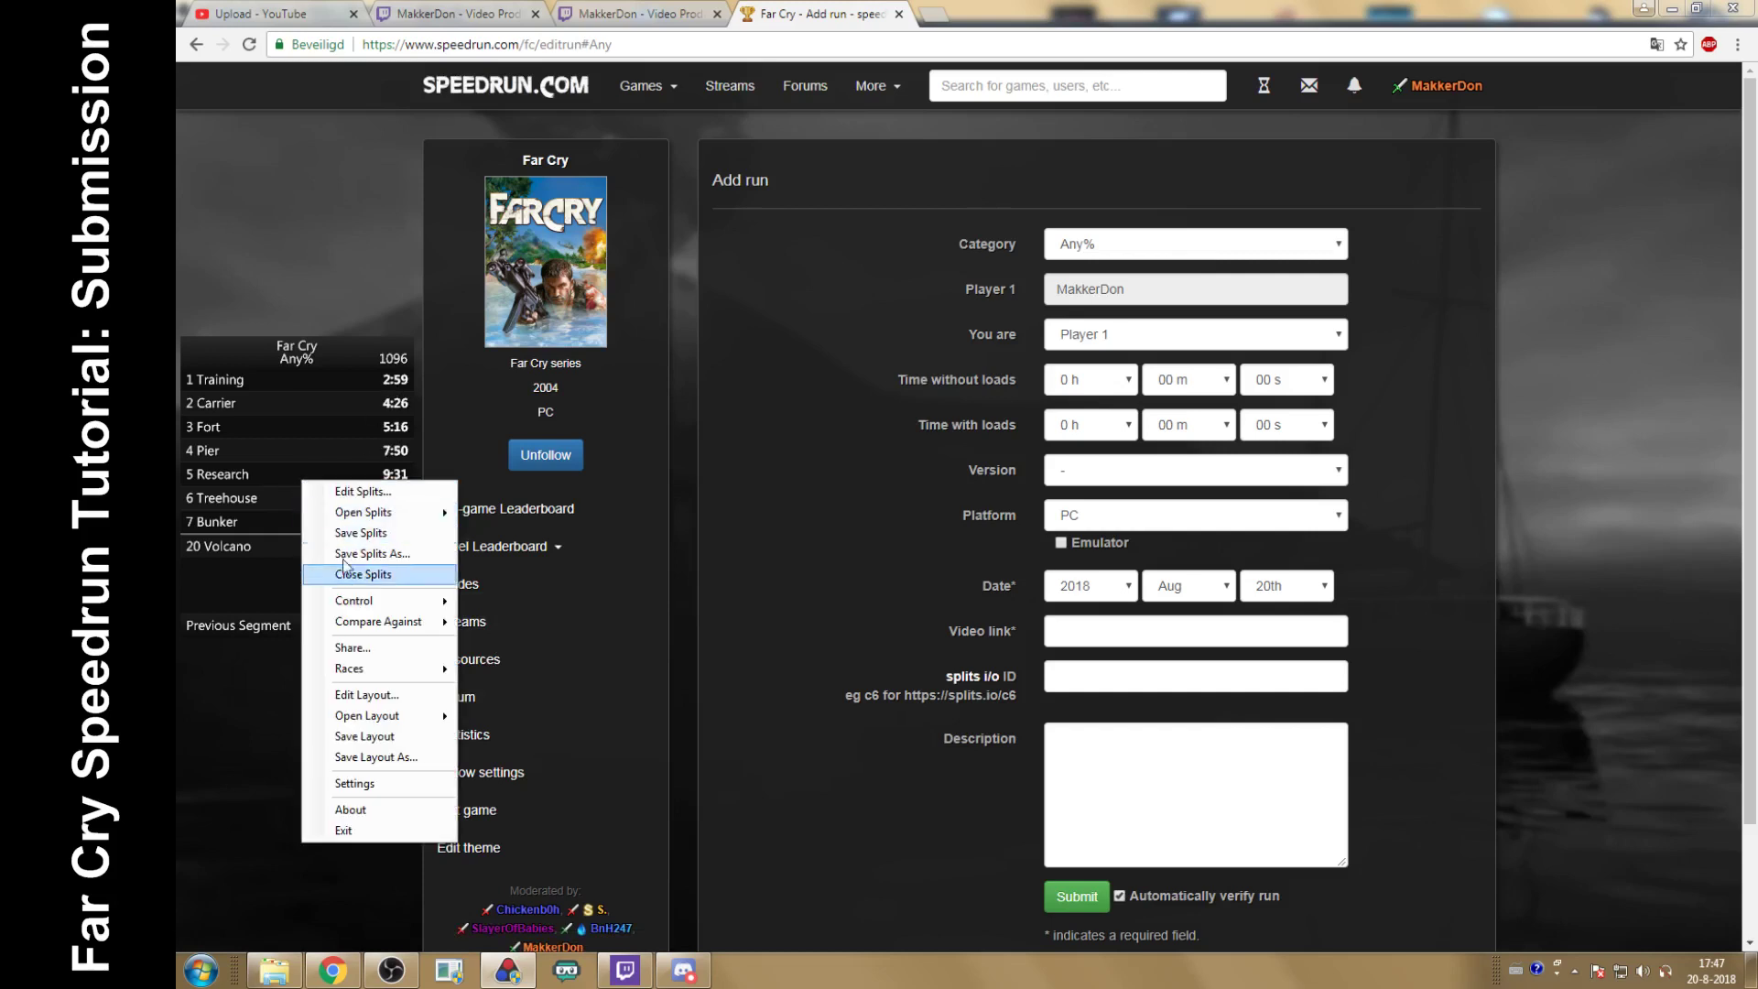
{"action": "mouse_move", "coordinate": [369, 623]}
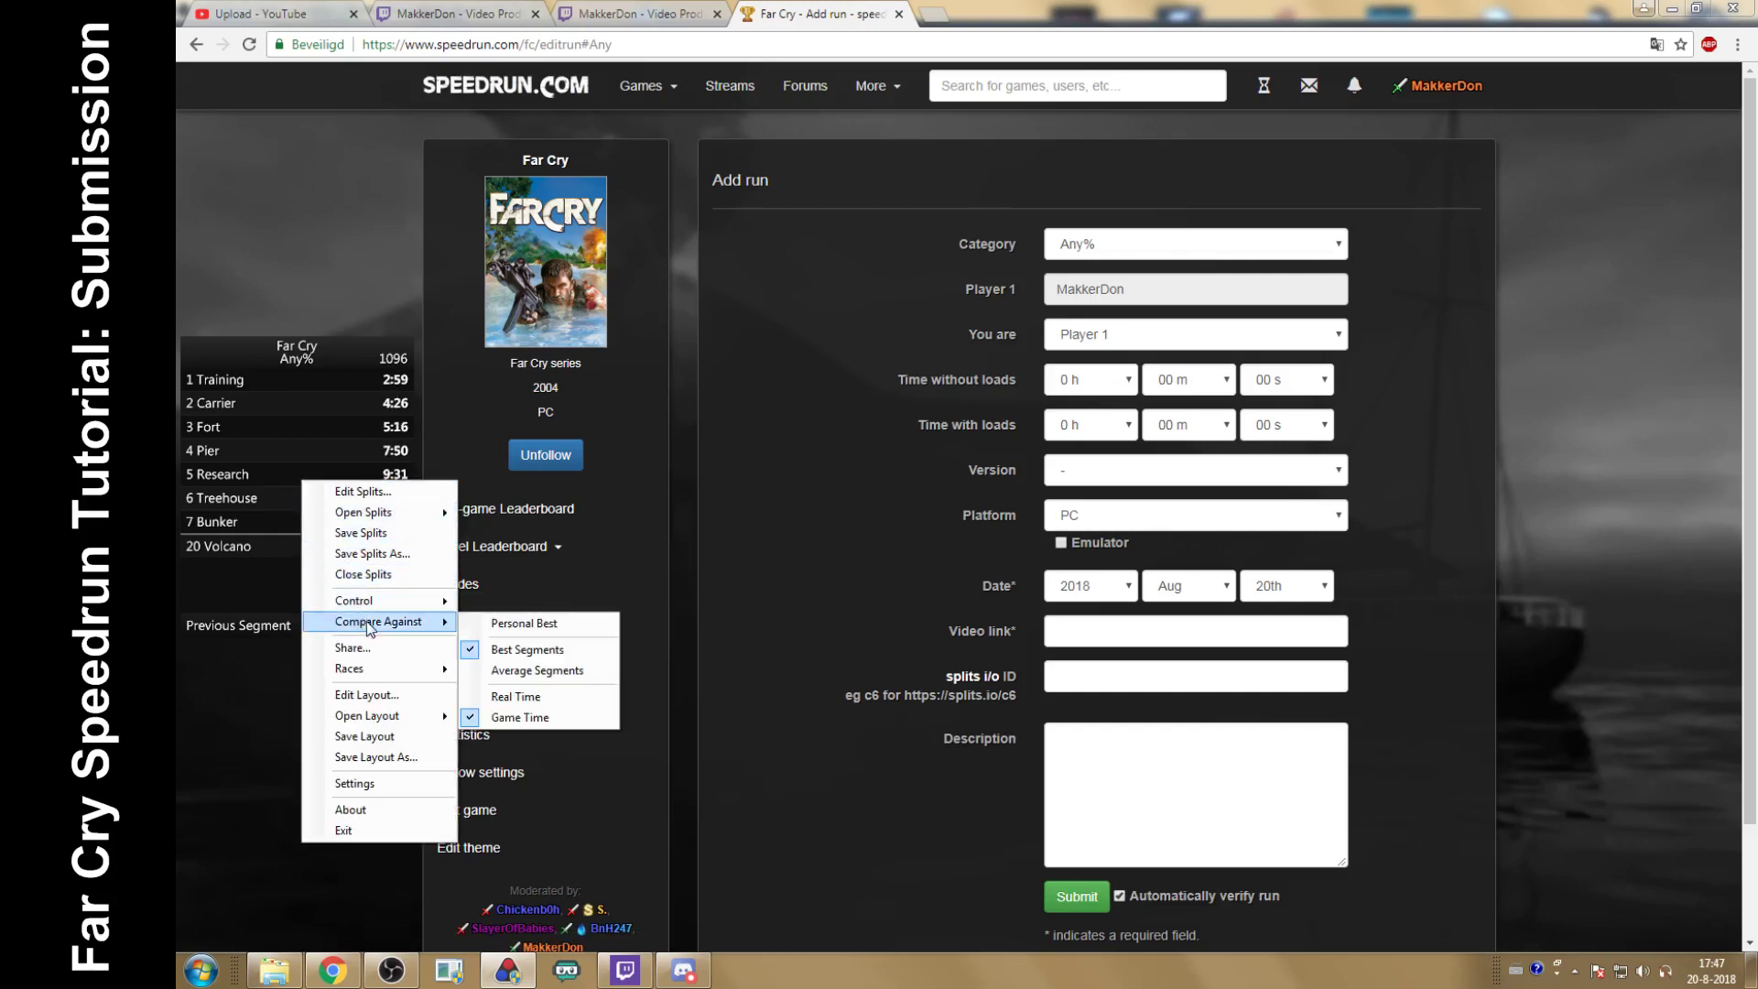
{"action": "left_click", "coordinate": [527, 628]}
{"action": "left_click_drag", "start_coordinate": [320, 484], "coordinate": [321, 291]}
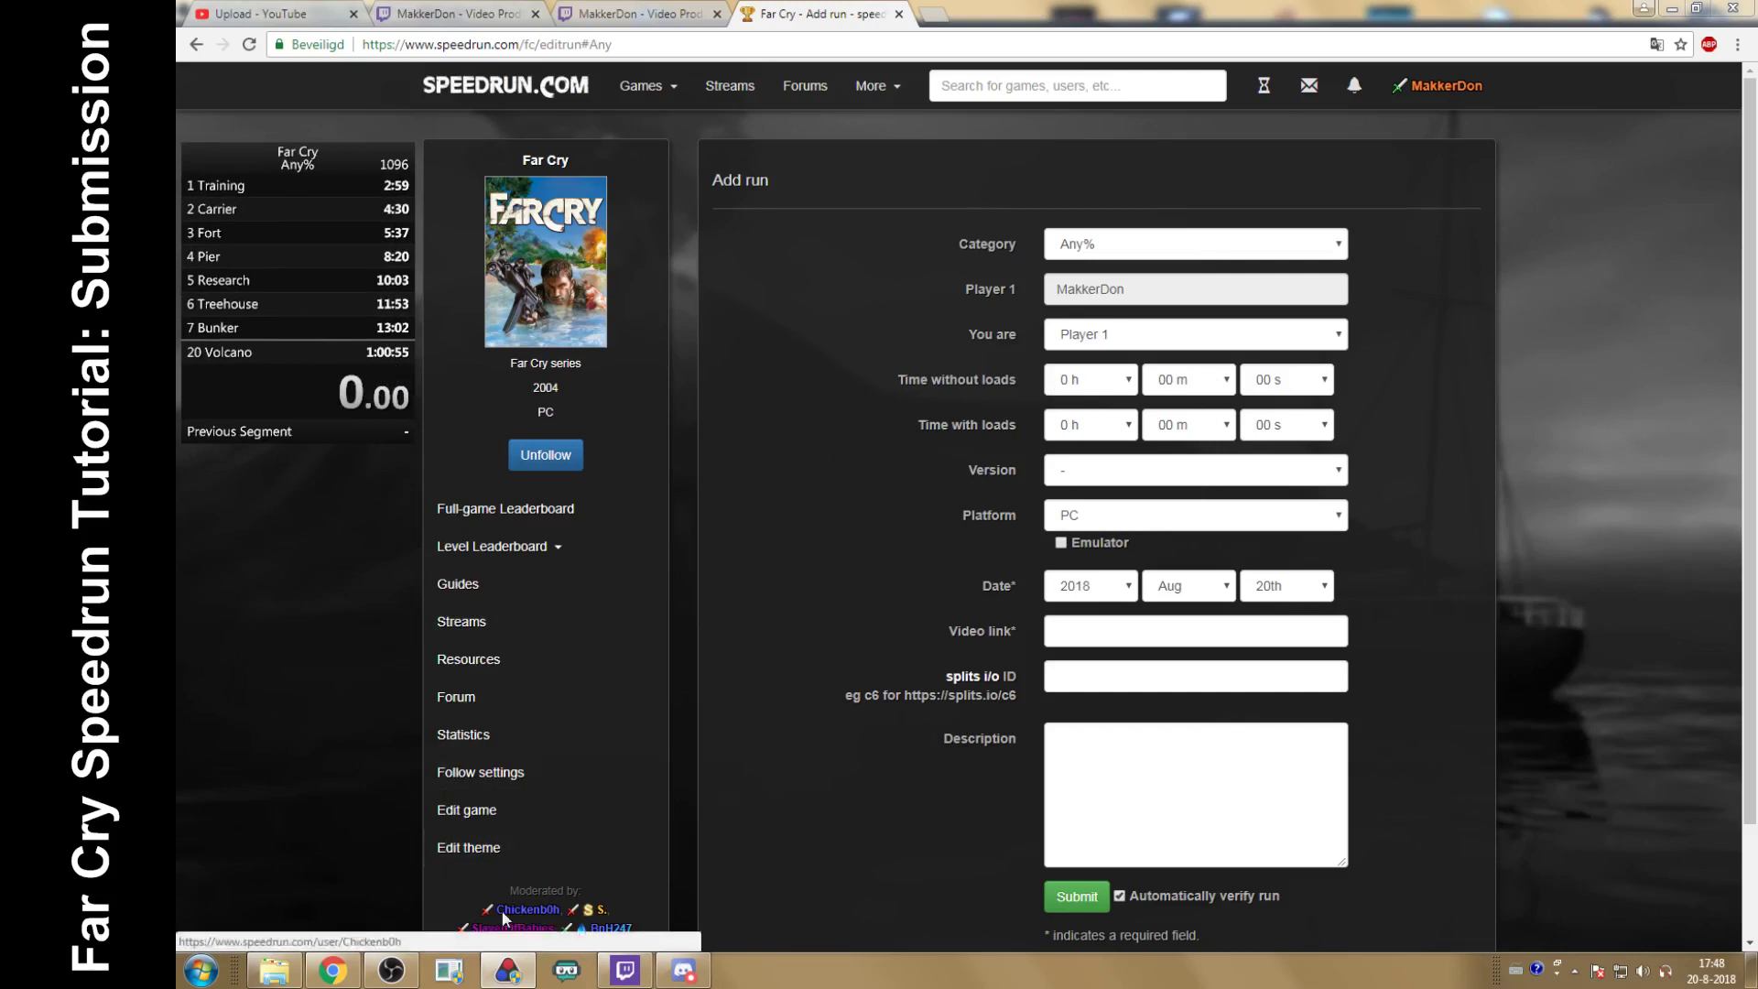
Step: Close LiveSplit and leave the form with no version chosen and platform PC
{"action": "right_click", "coordinate": [507, 969]}
{"action": "left_click", "coordinate": [499, 916]}
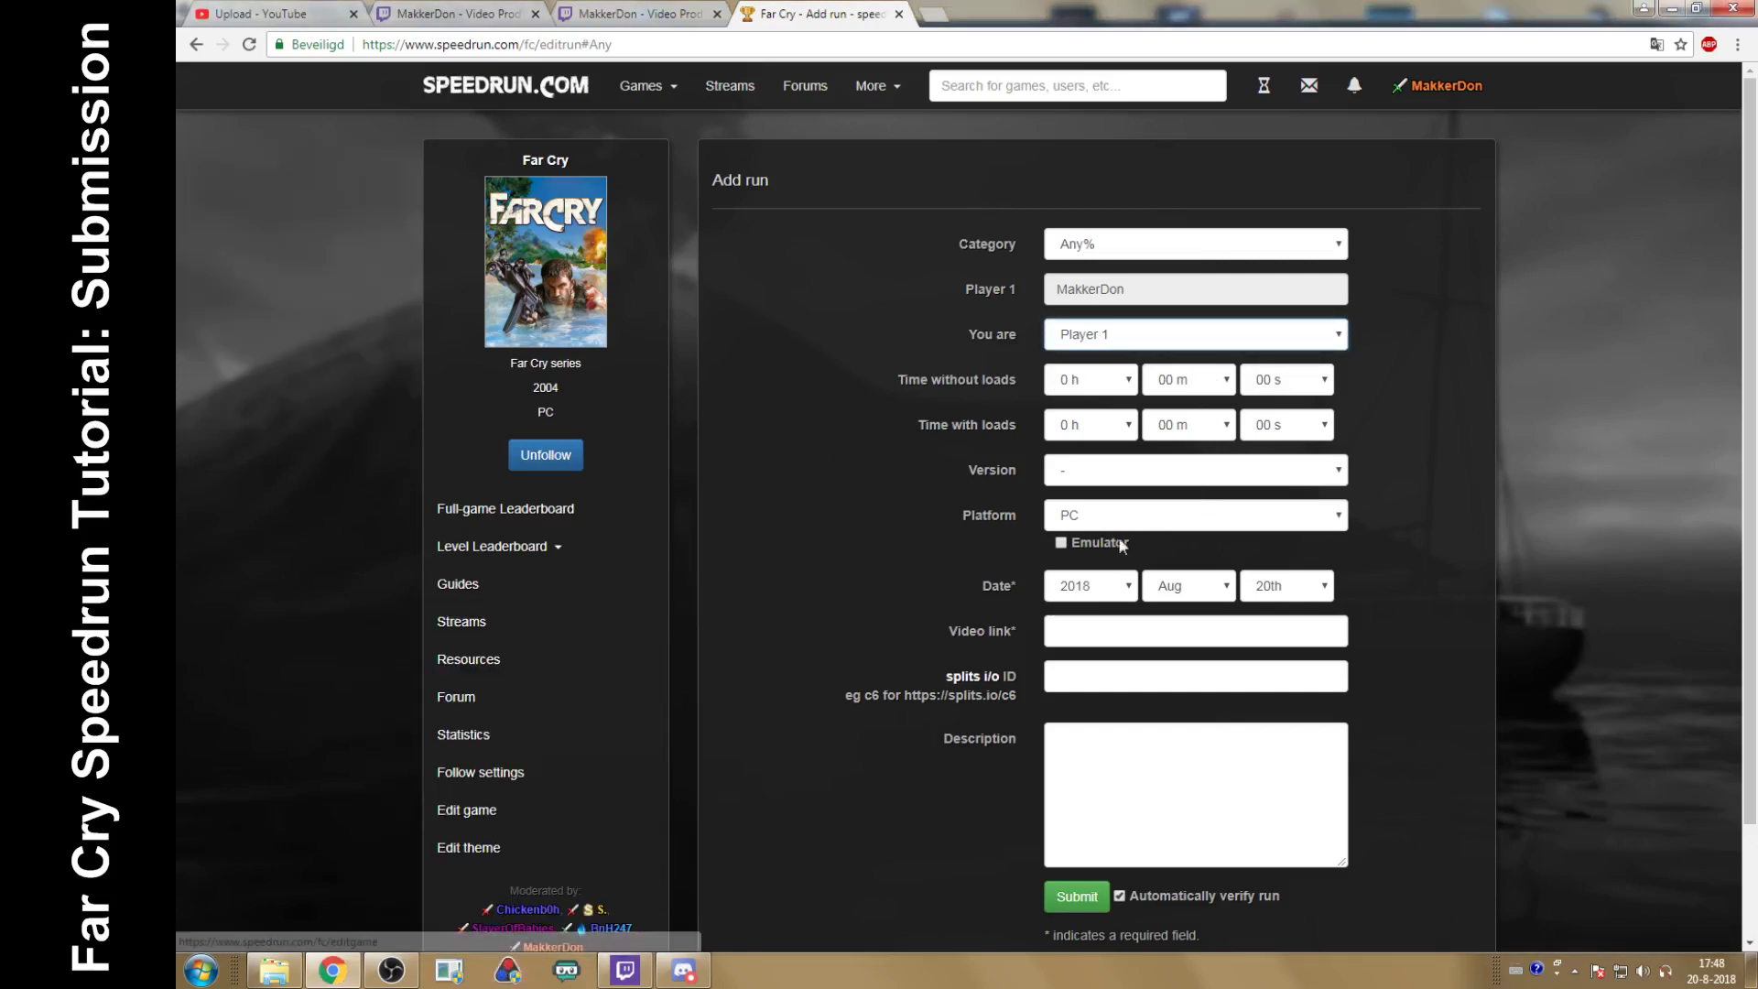
{"action": "left_click", "coordinate": [1236, 478]}
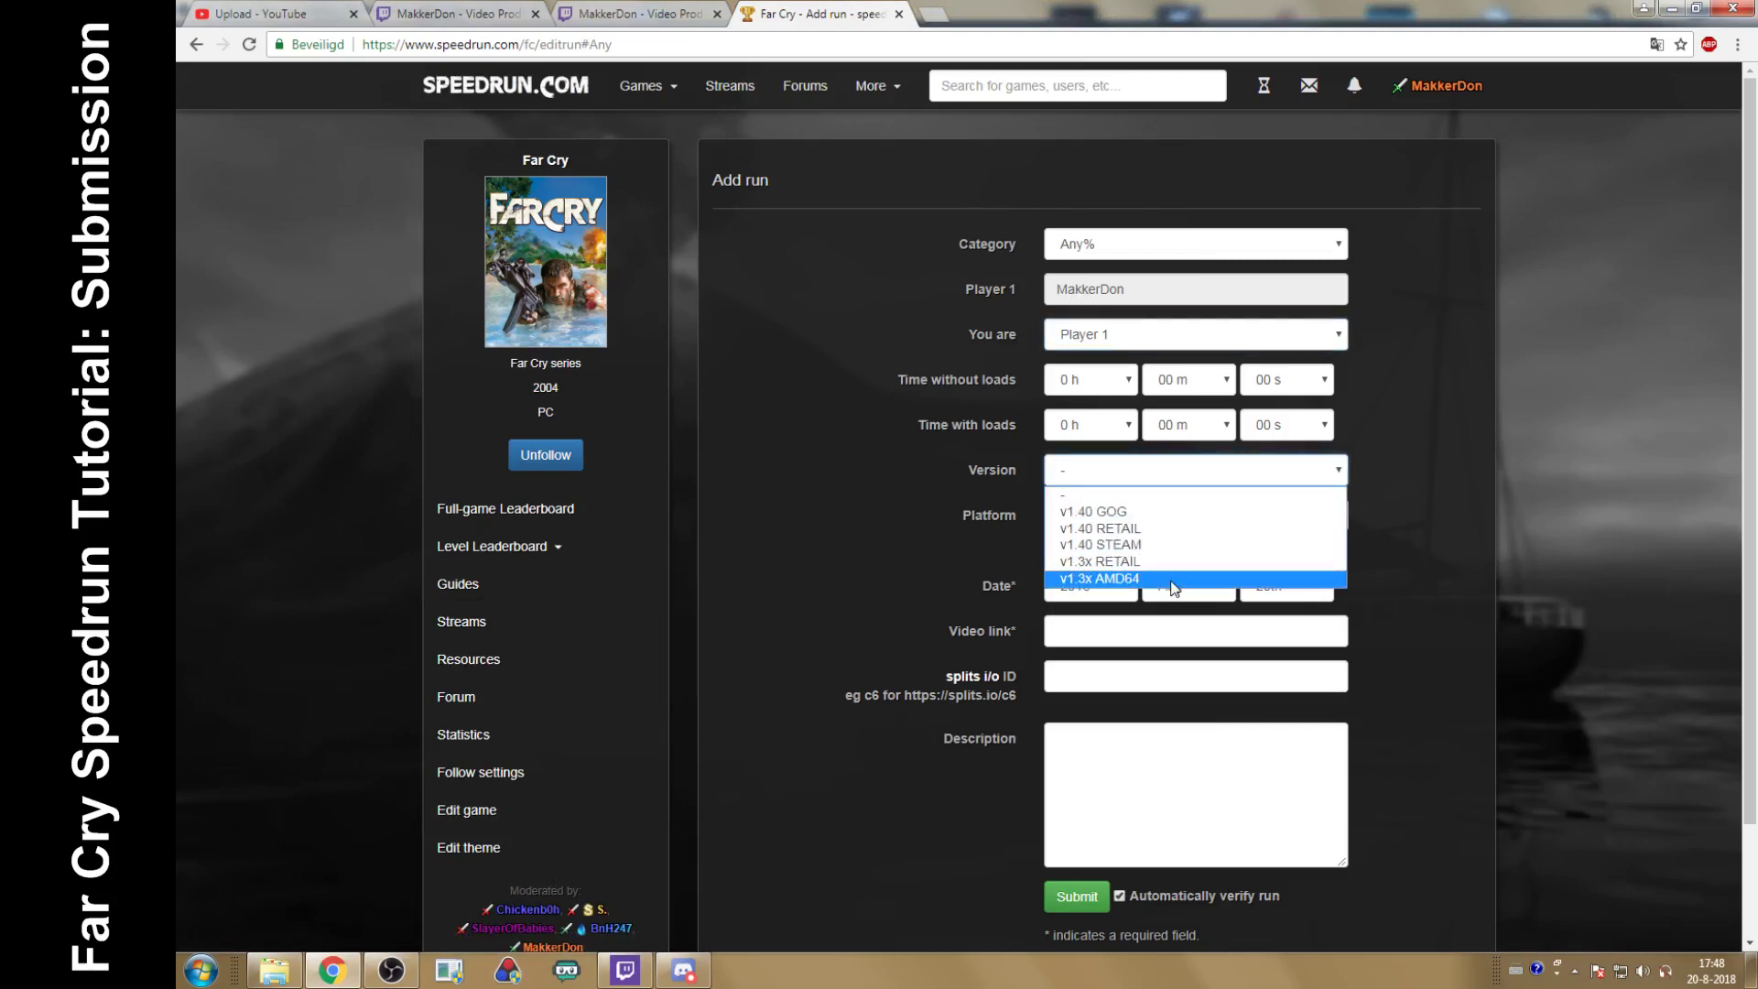
{"action": "left_click", "coordinate": [1415, 541]}
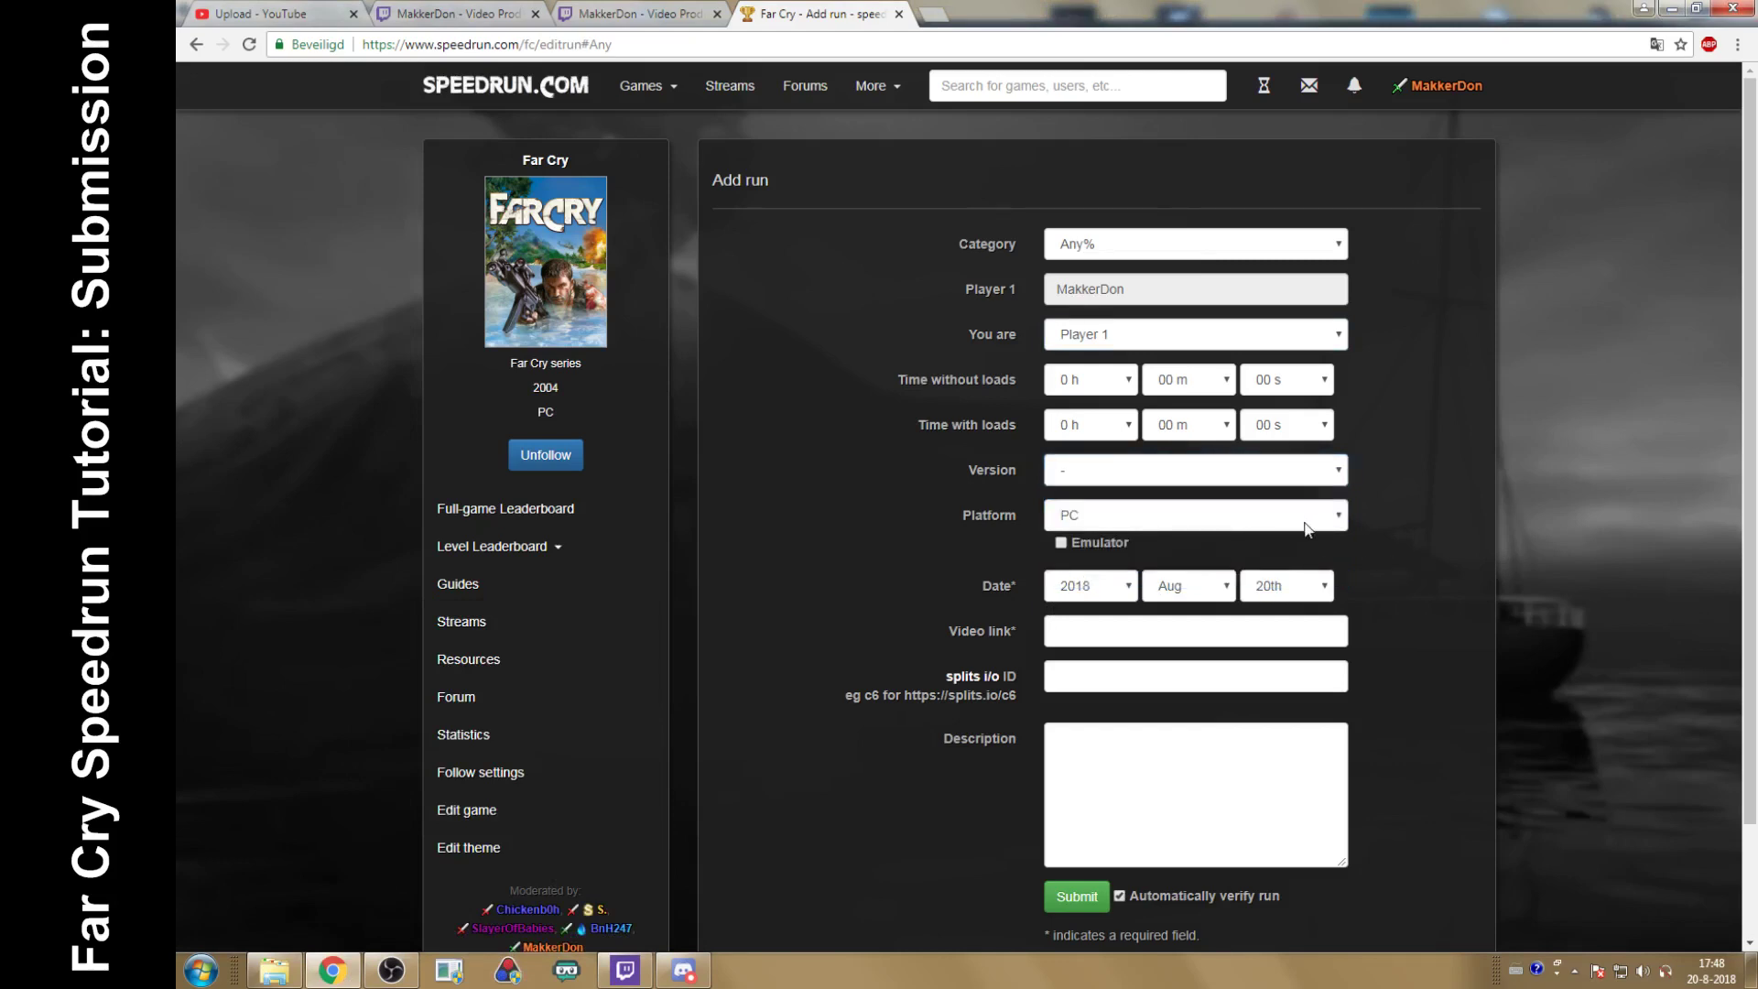
{"action": "left_click", "coordinate": [1136, 522]}
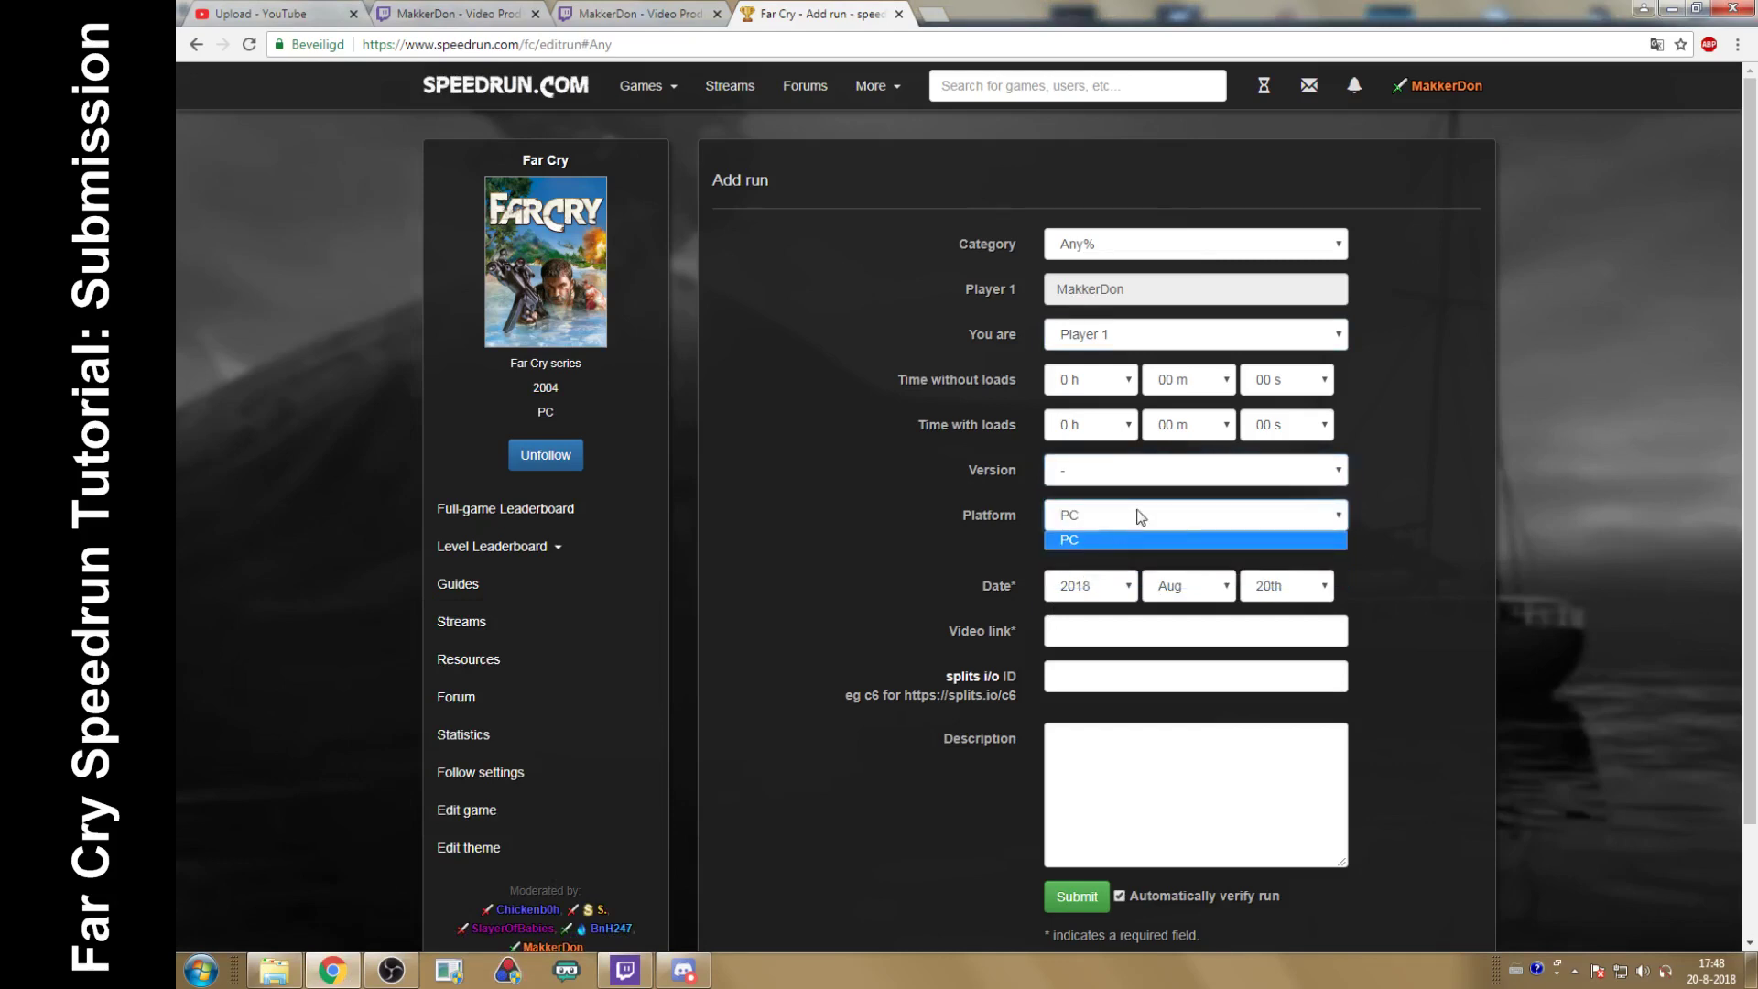
{"action": "left_click", "coordinate": [1425, 514]}
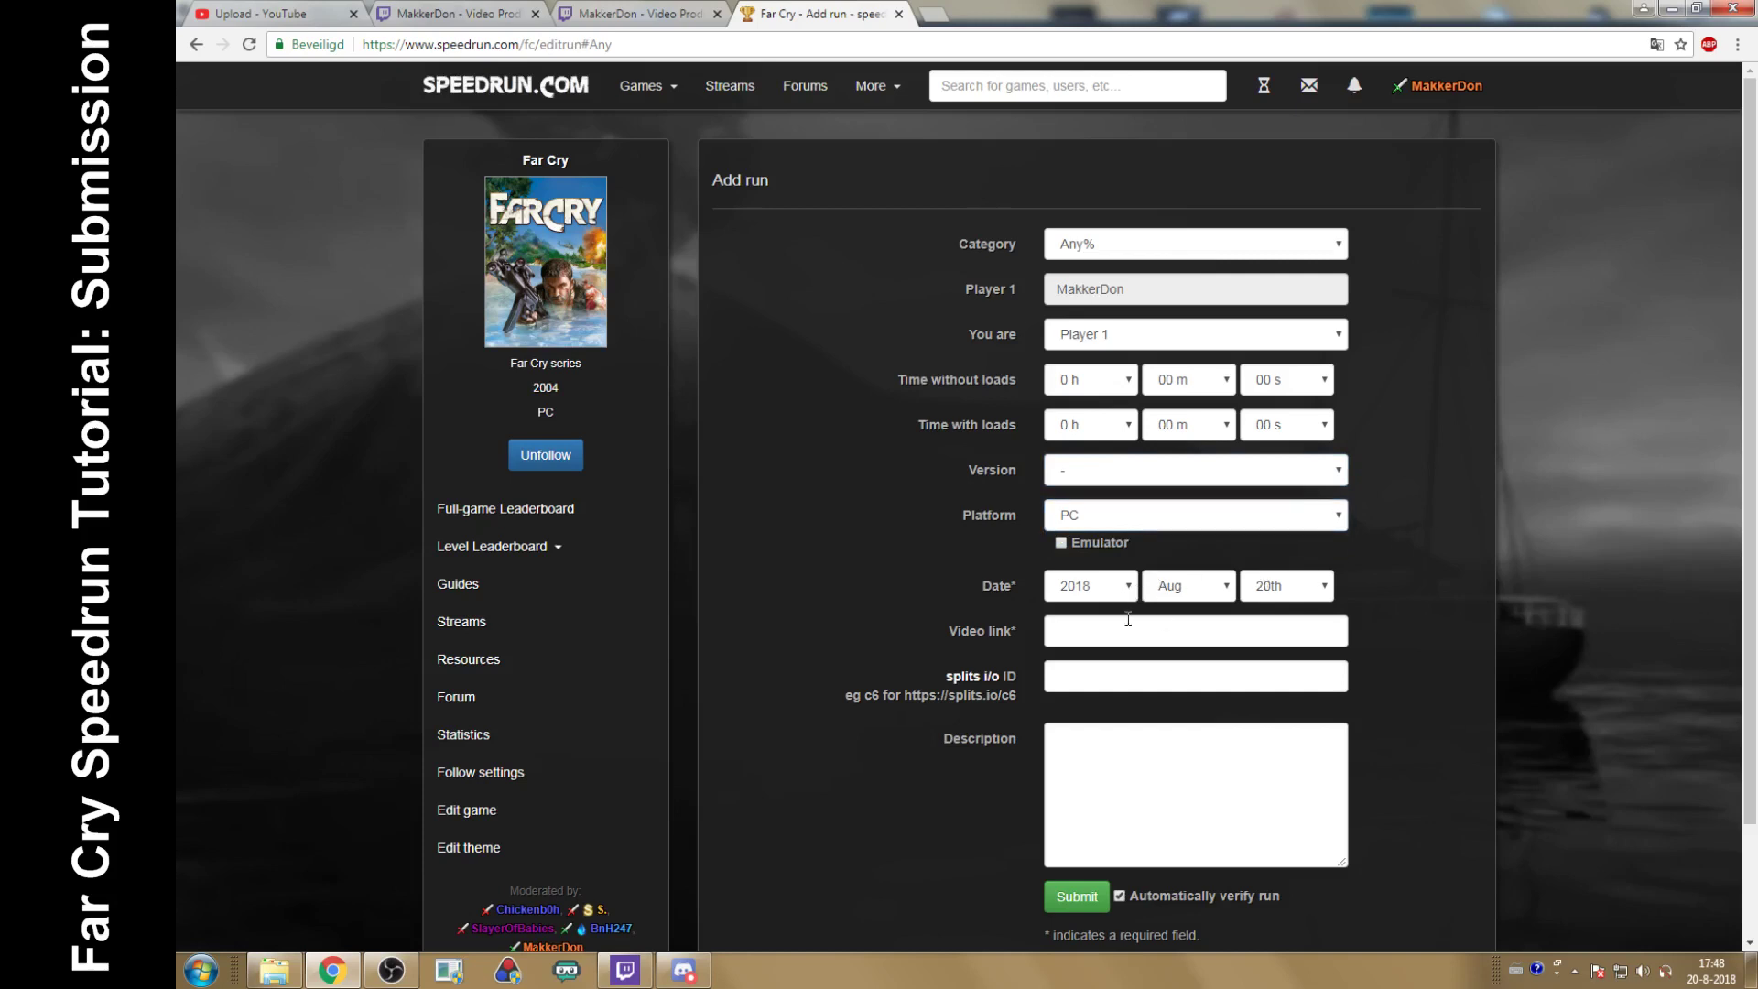
Step: Go from Twitch's Video Producer to the channel's list of videos
{"action": "left_click", "coordinate": [599, 14]}
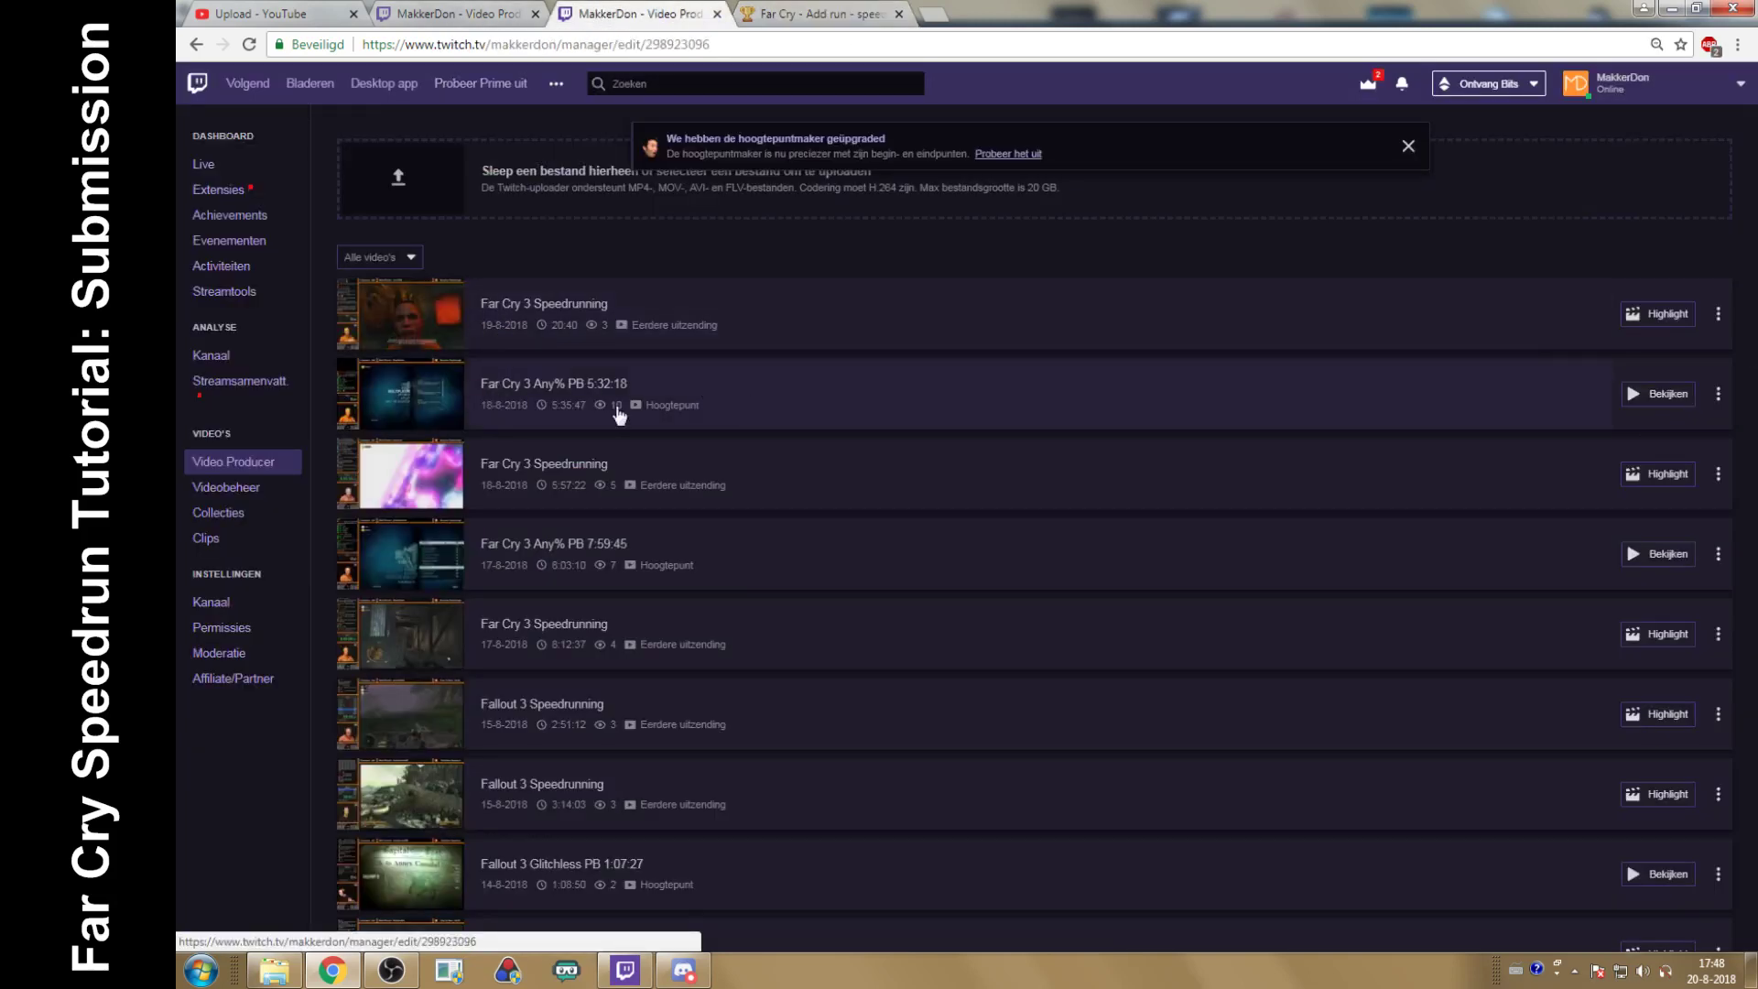
{"action": "left_click", "coordinate": [510, 403]}
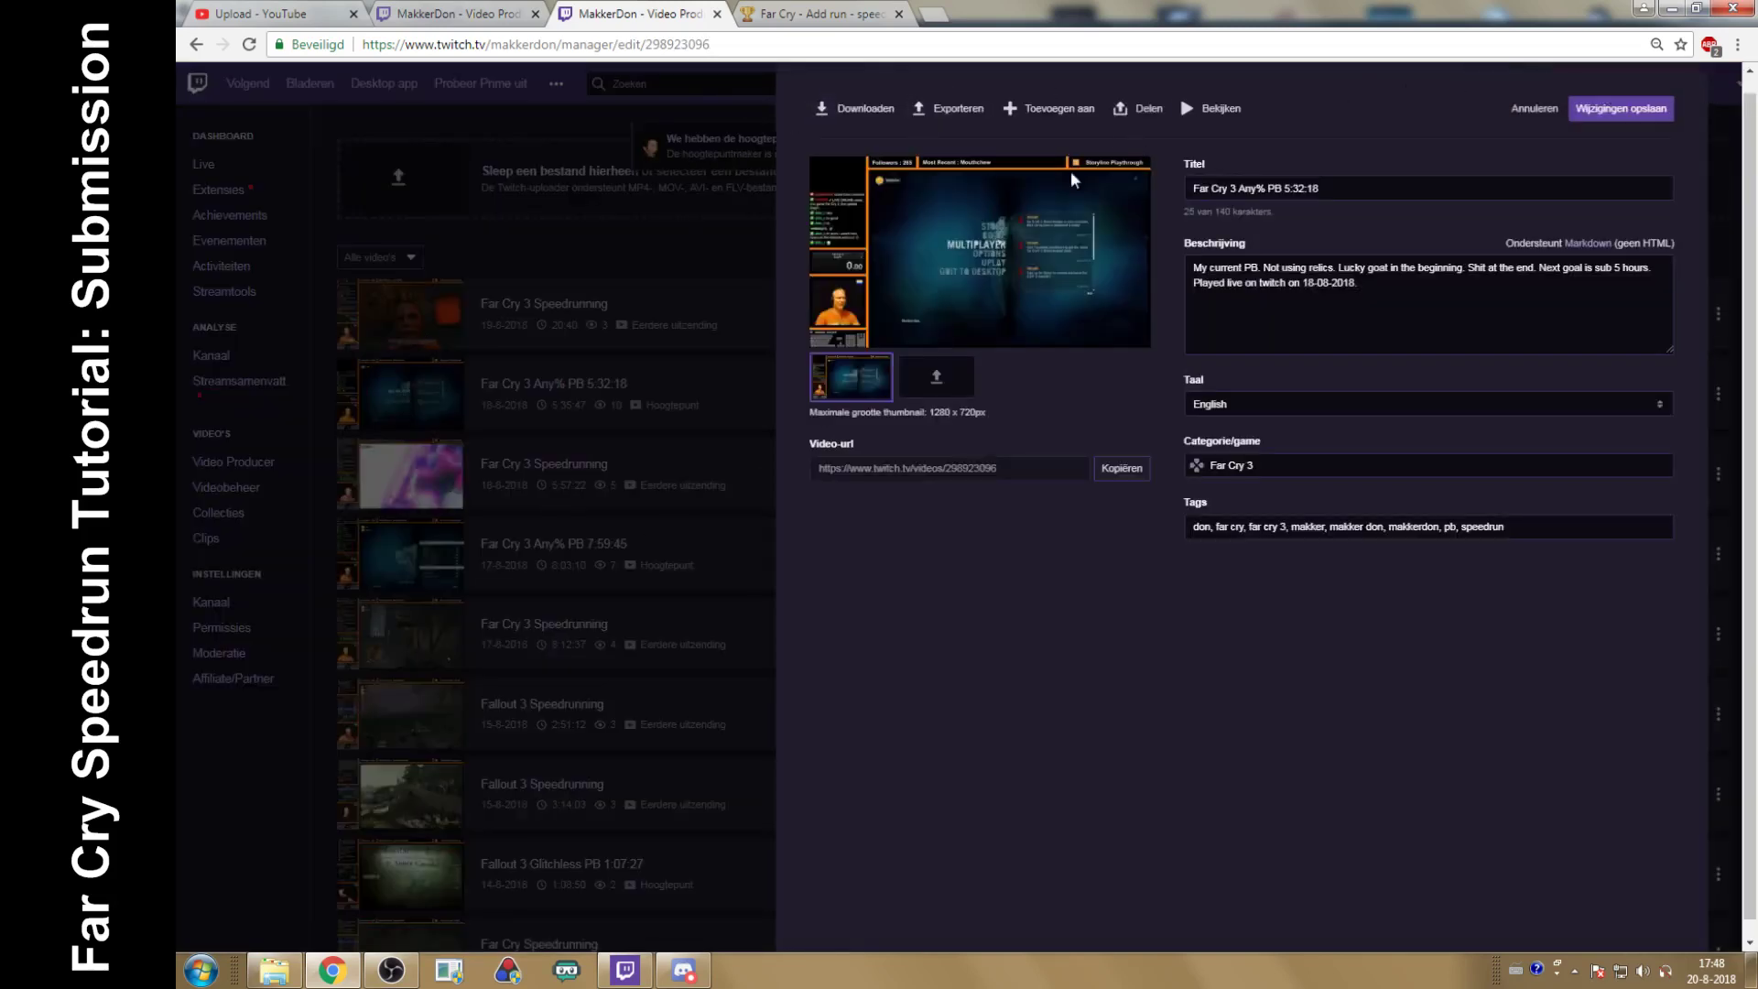
{"action": "left_click", "coordinate": [1535, 108]}
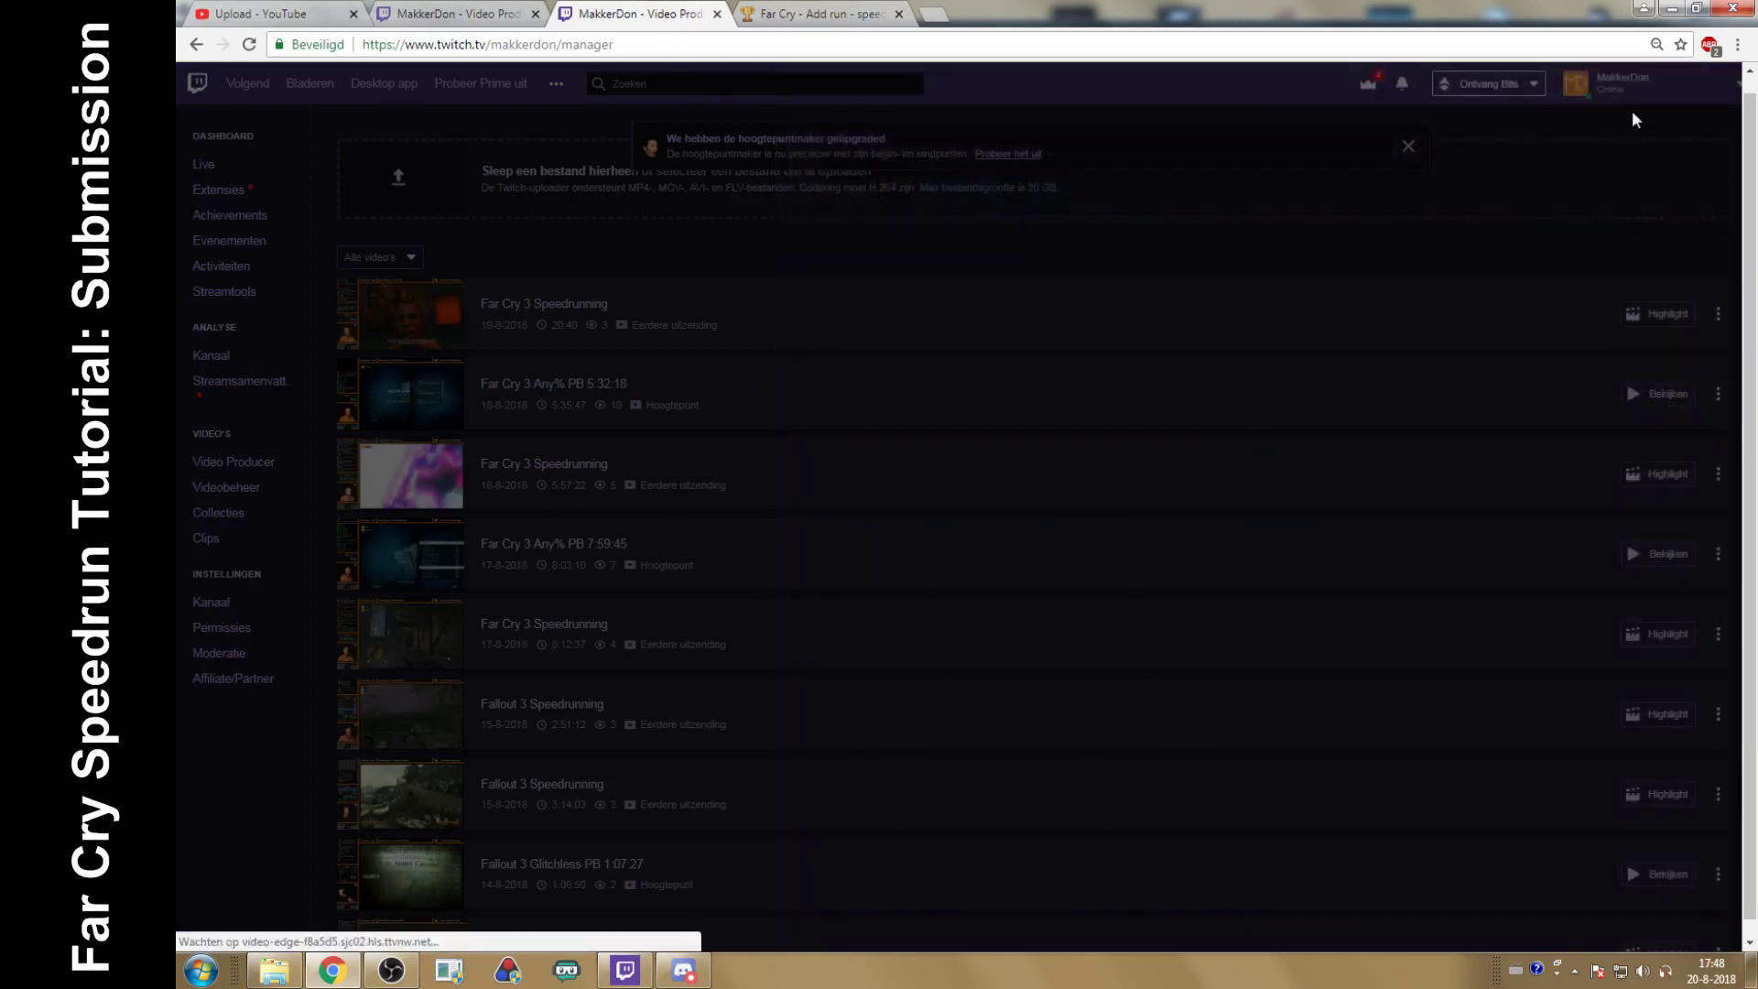
{"action": "left_click", "coordinate": [1622, 92]}
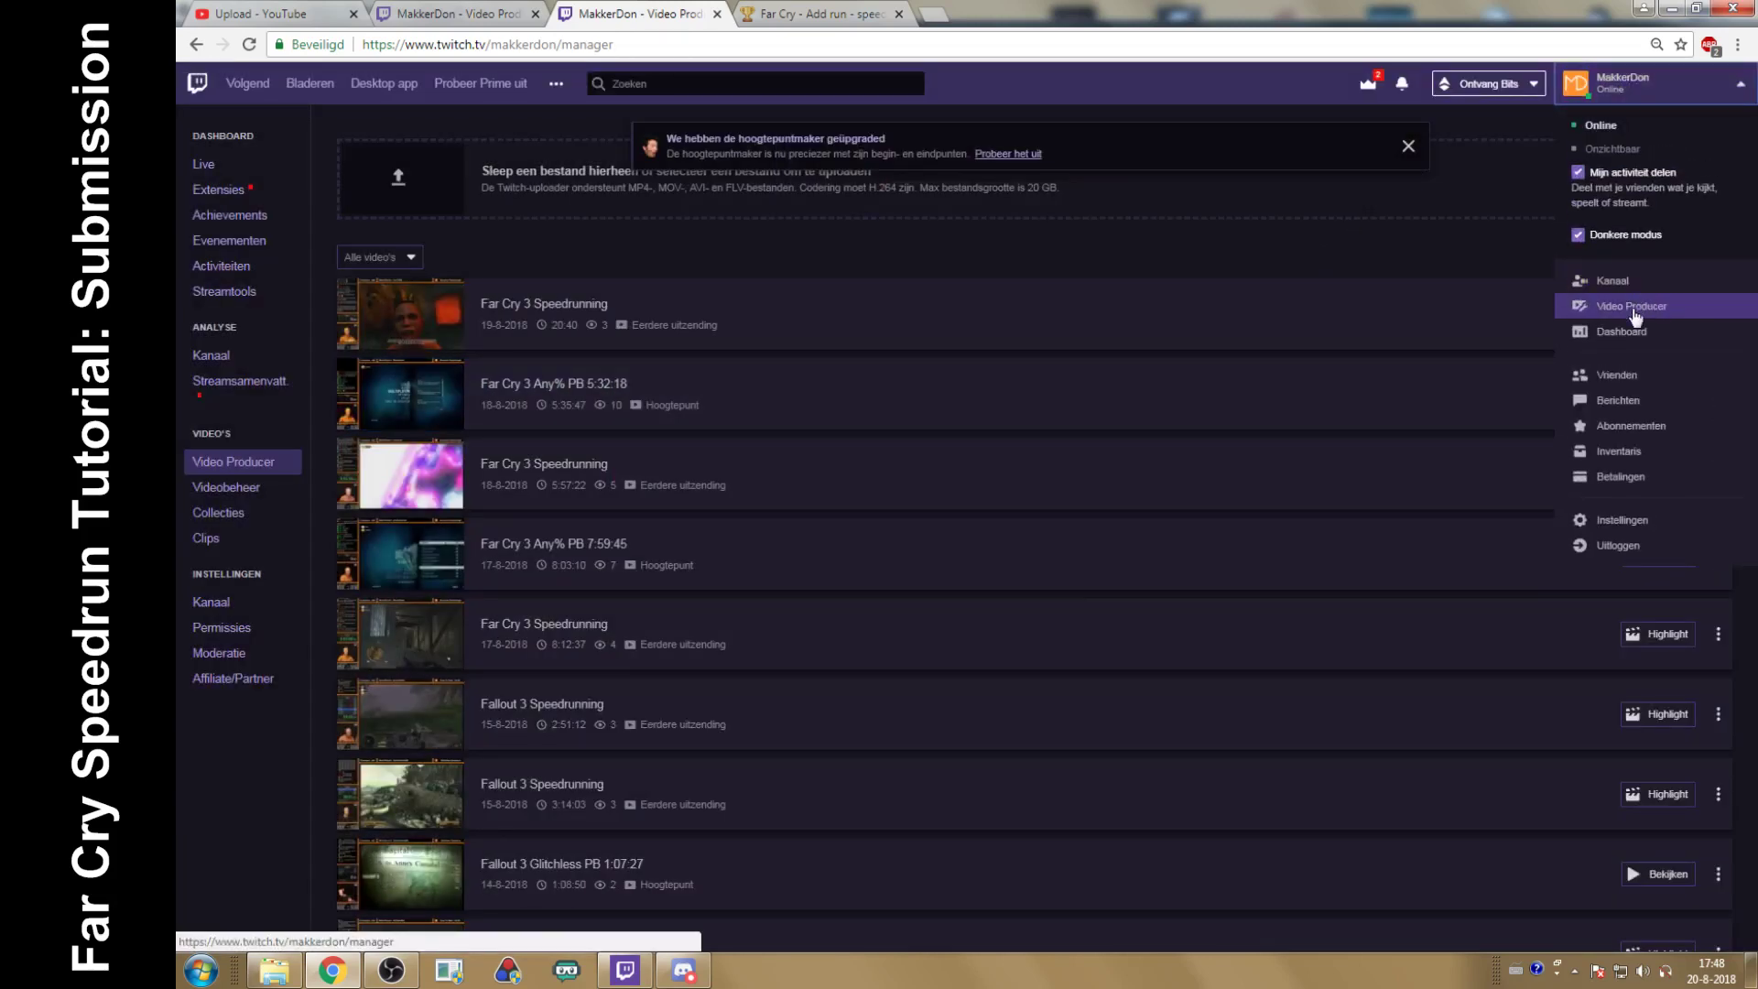
{"action": "left_click", "coordinate": [1610, 280]}
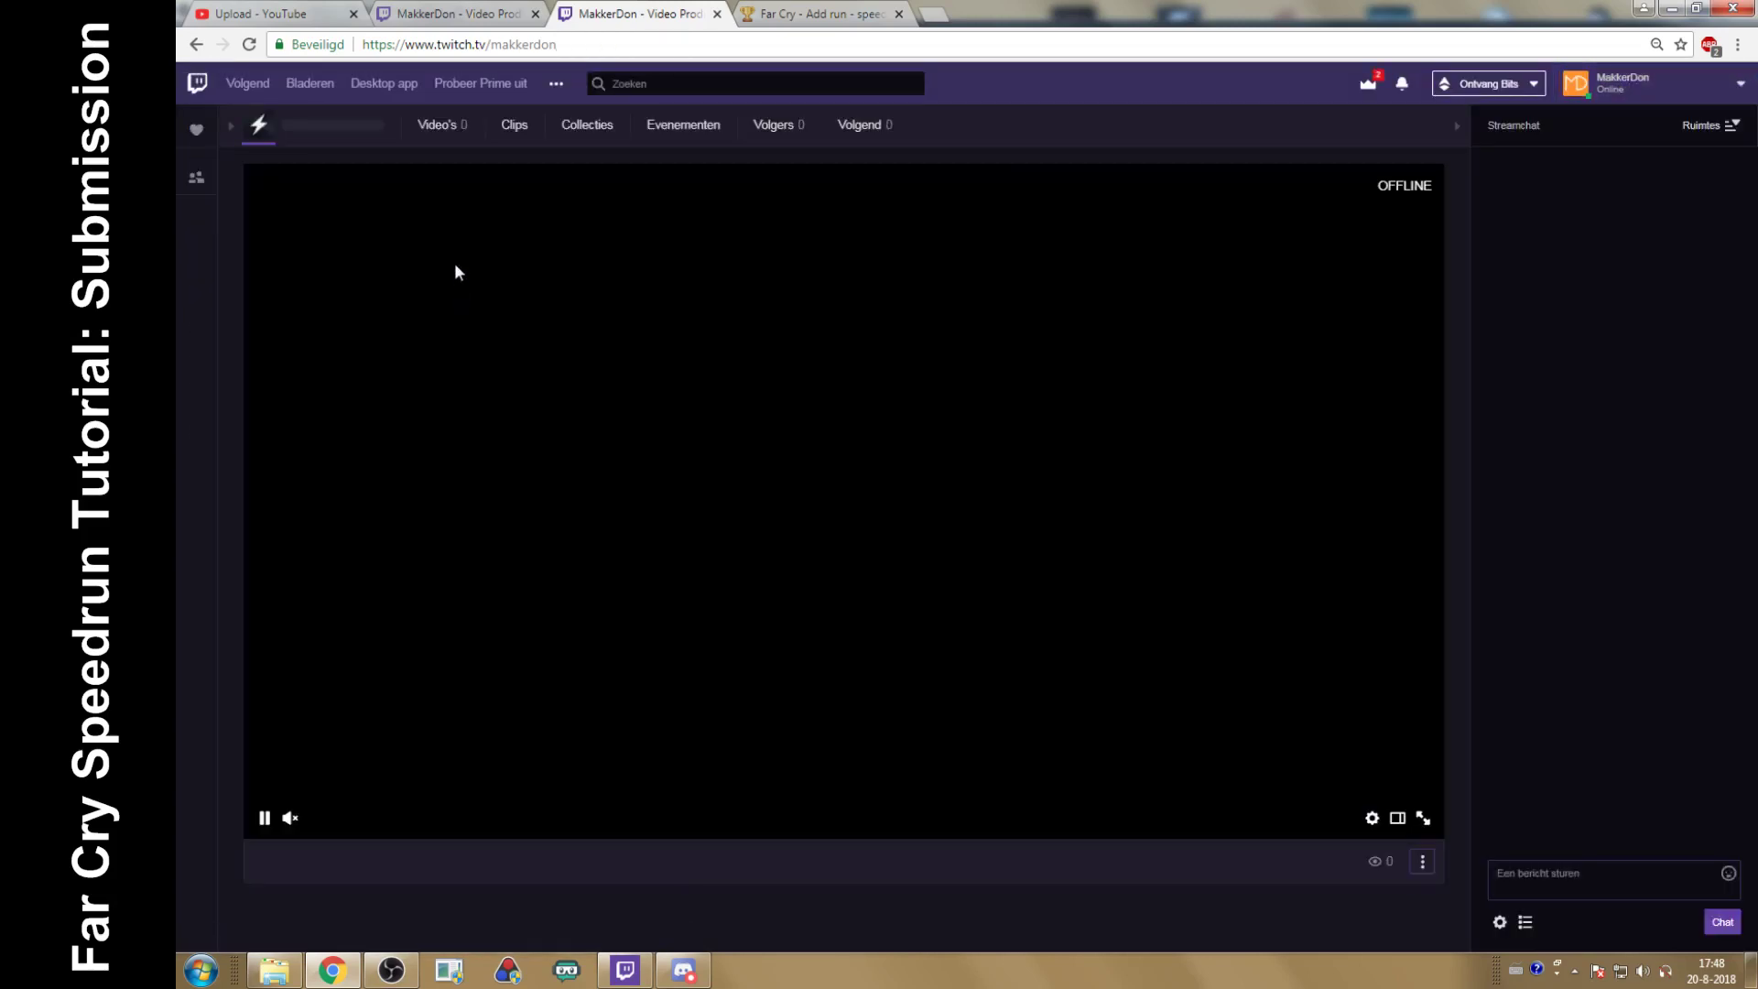
{"action": "left_click", "coordinate": [436, 126]}
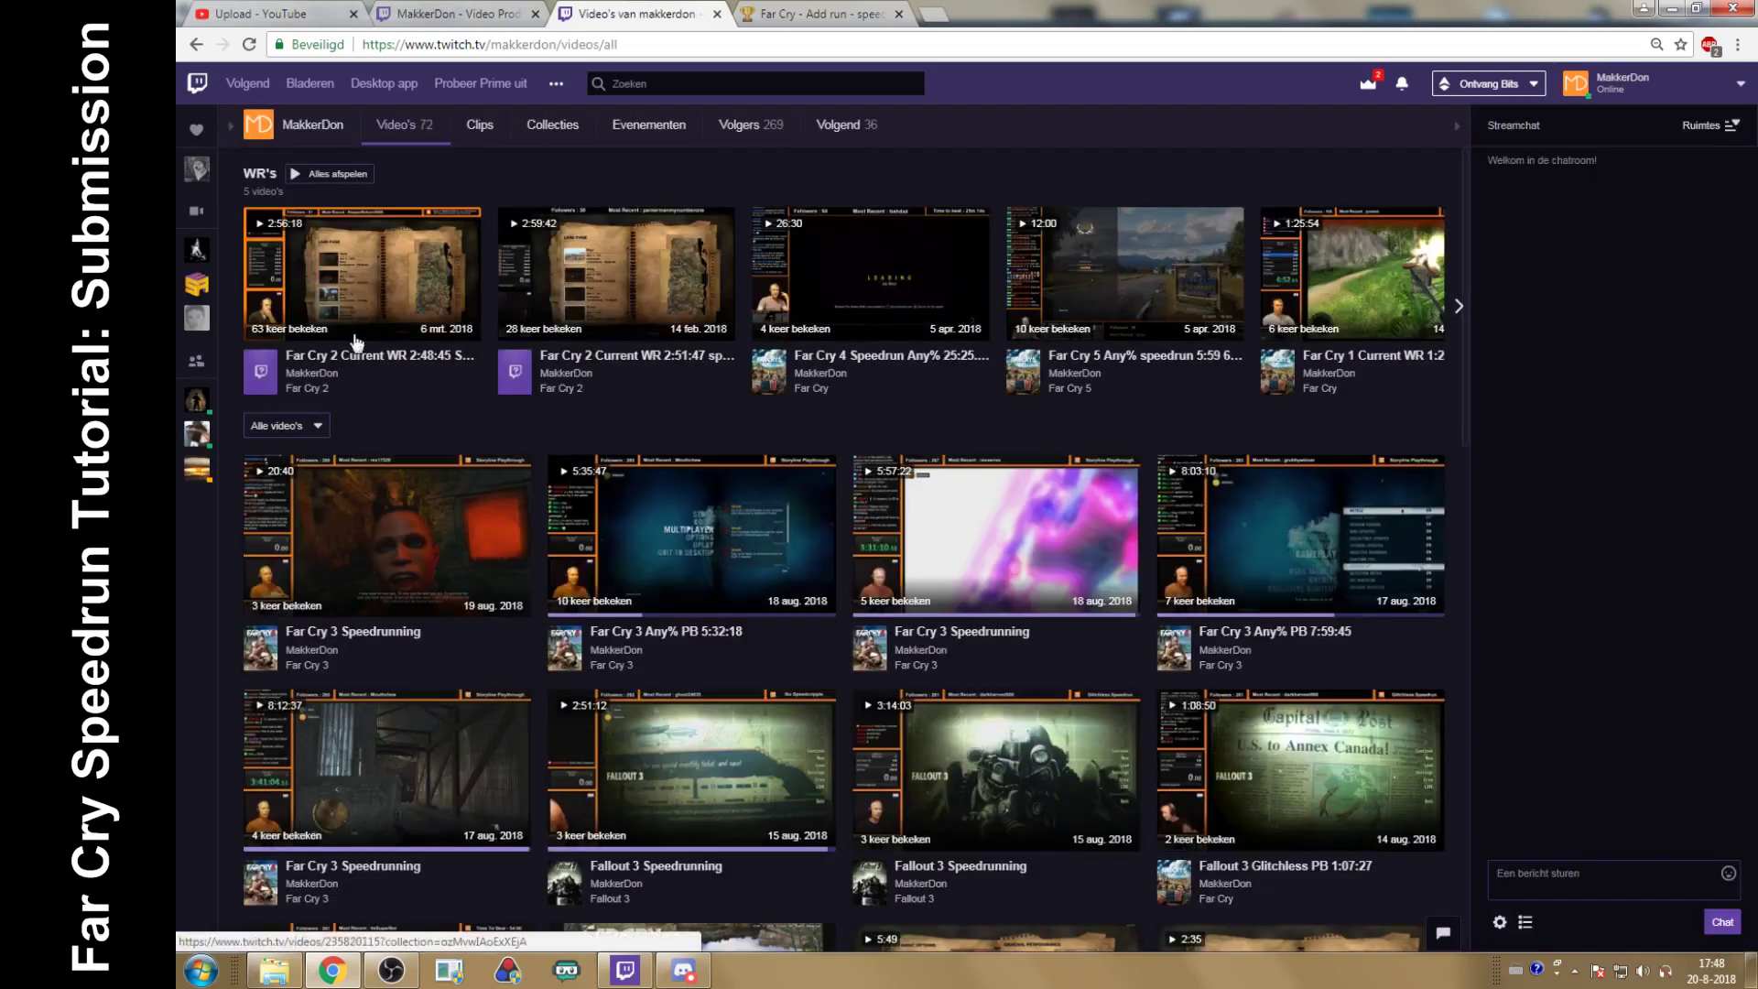
Step: Open the Far Cry 3 Any% PB 5:32:18 broadcast, pause it and select its URL
{"action": "left_click", "coordinate": [742, 555]}
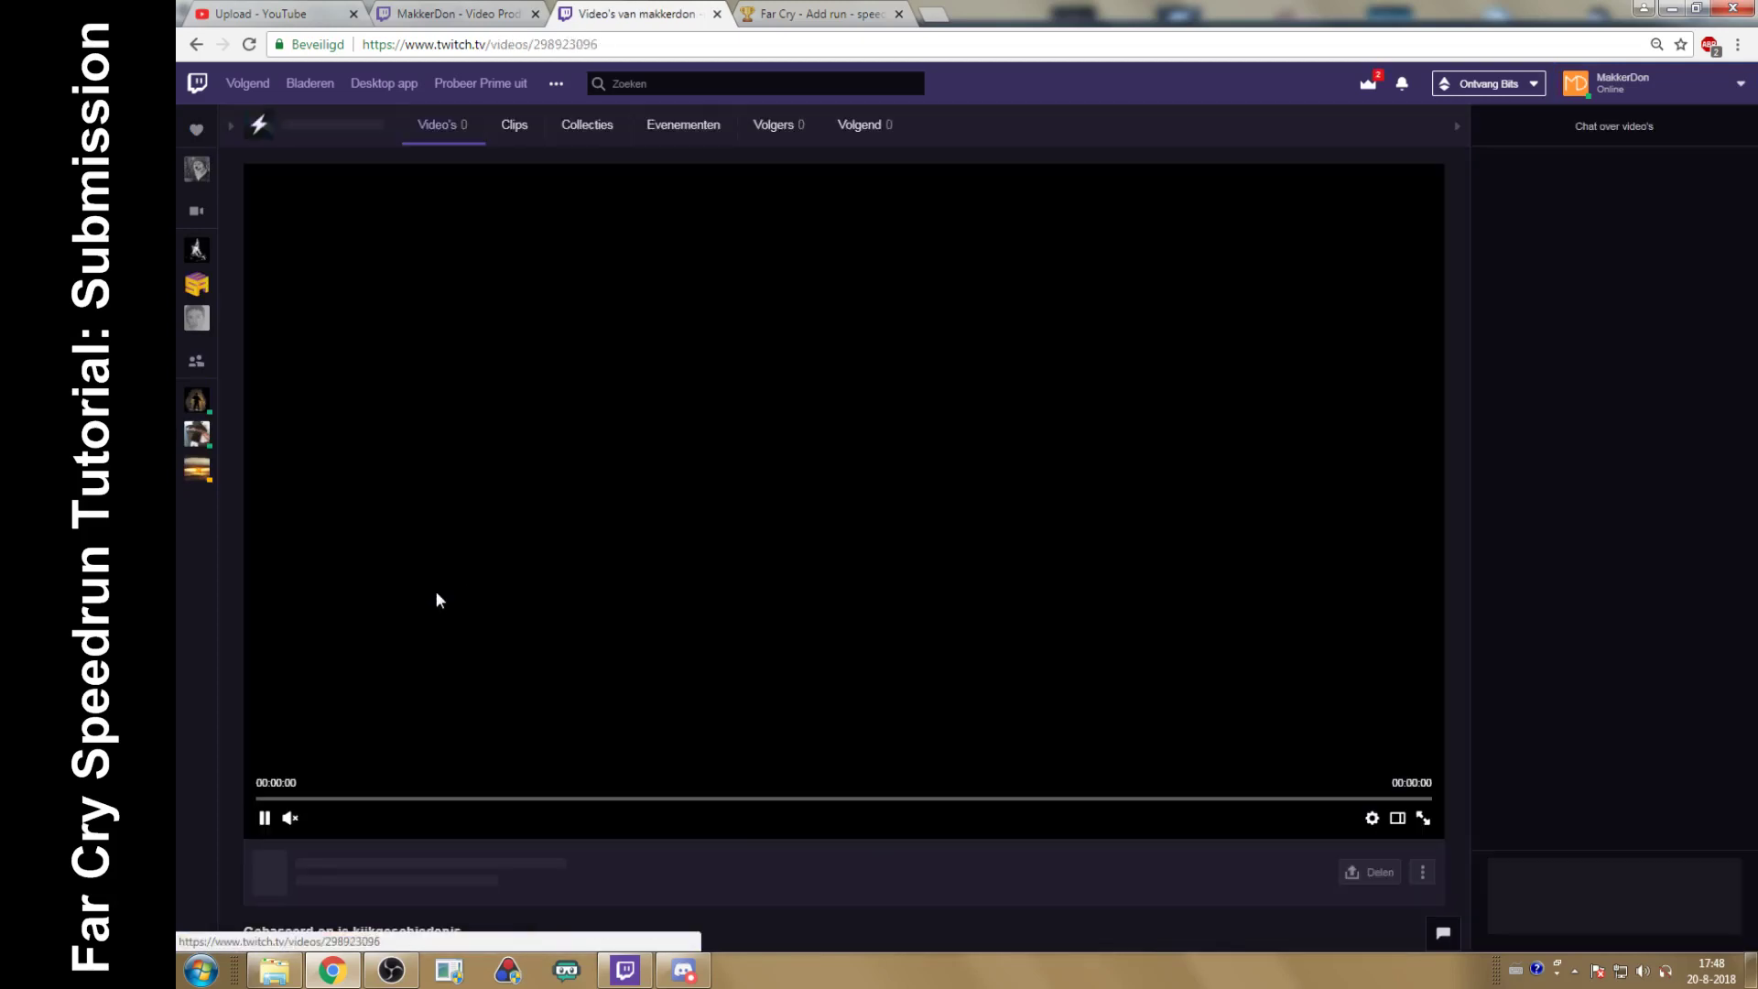
{"action": "left_click", "coordinate": [264, 818]}
{"action": "left_click_drag", "start_coordinate": [644, 53], "coordinate": [280, 58]}
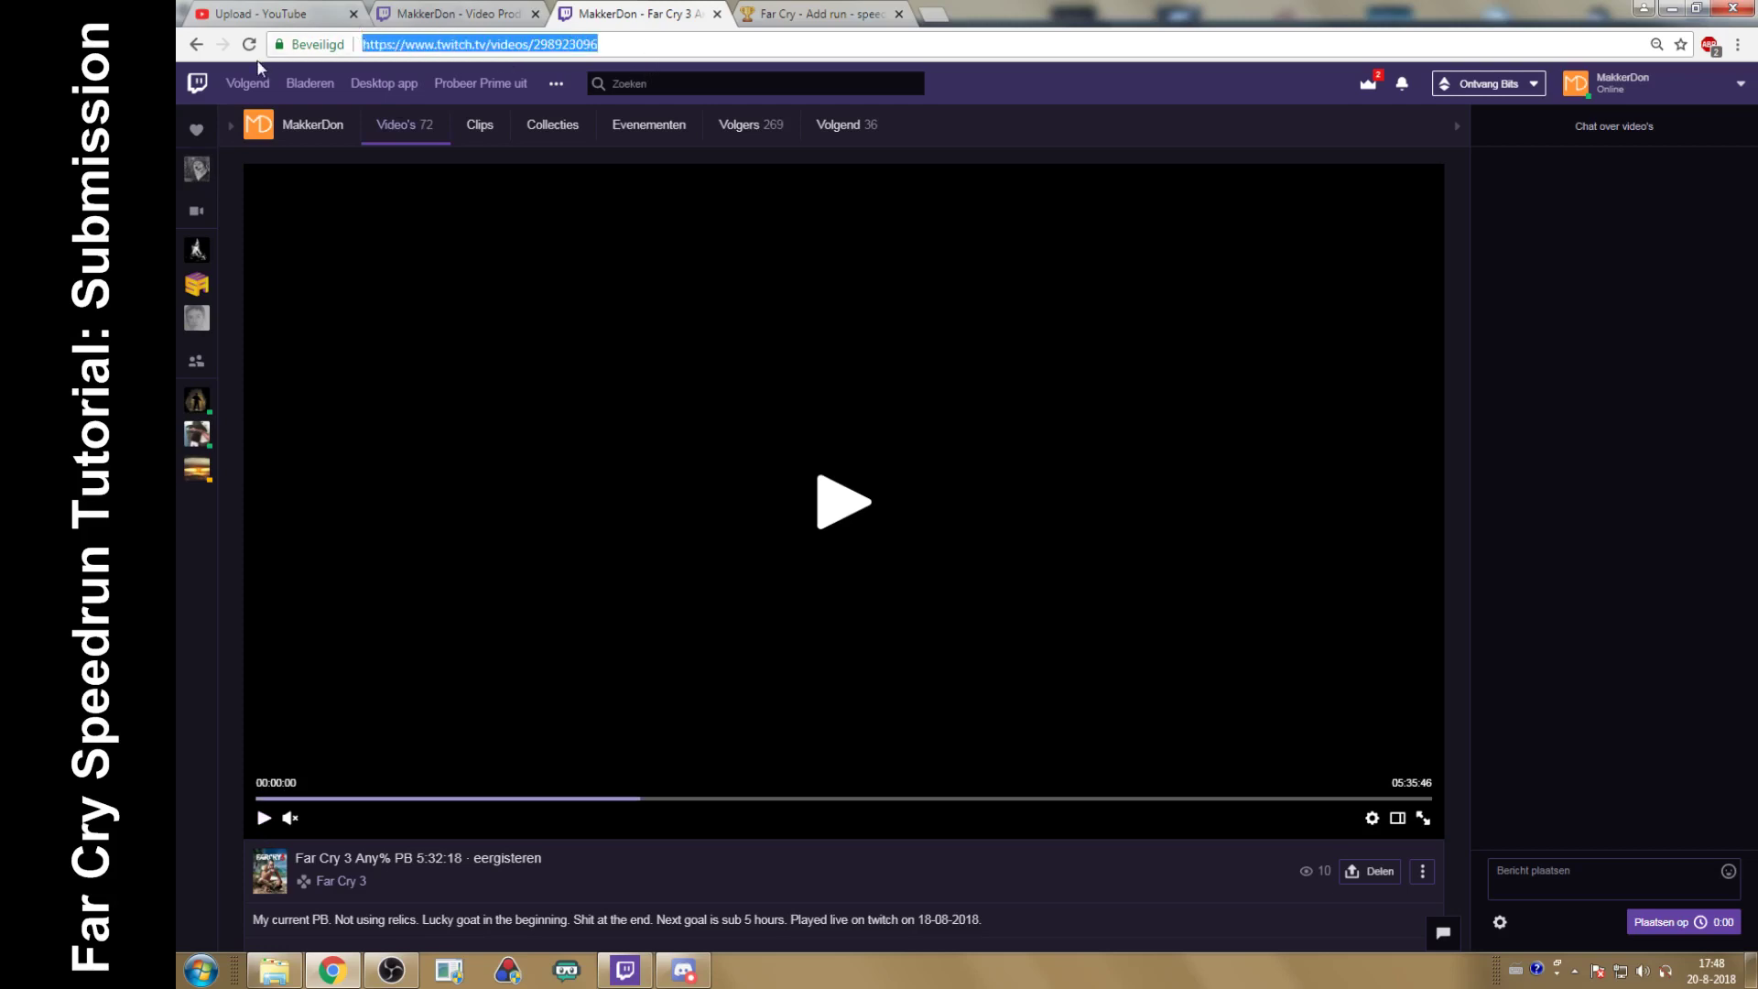
{"action": "left_click", "coordinate": [265, 13]}
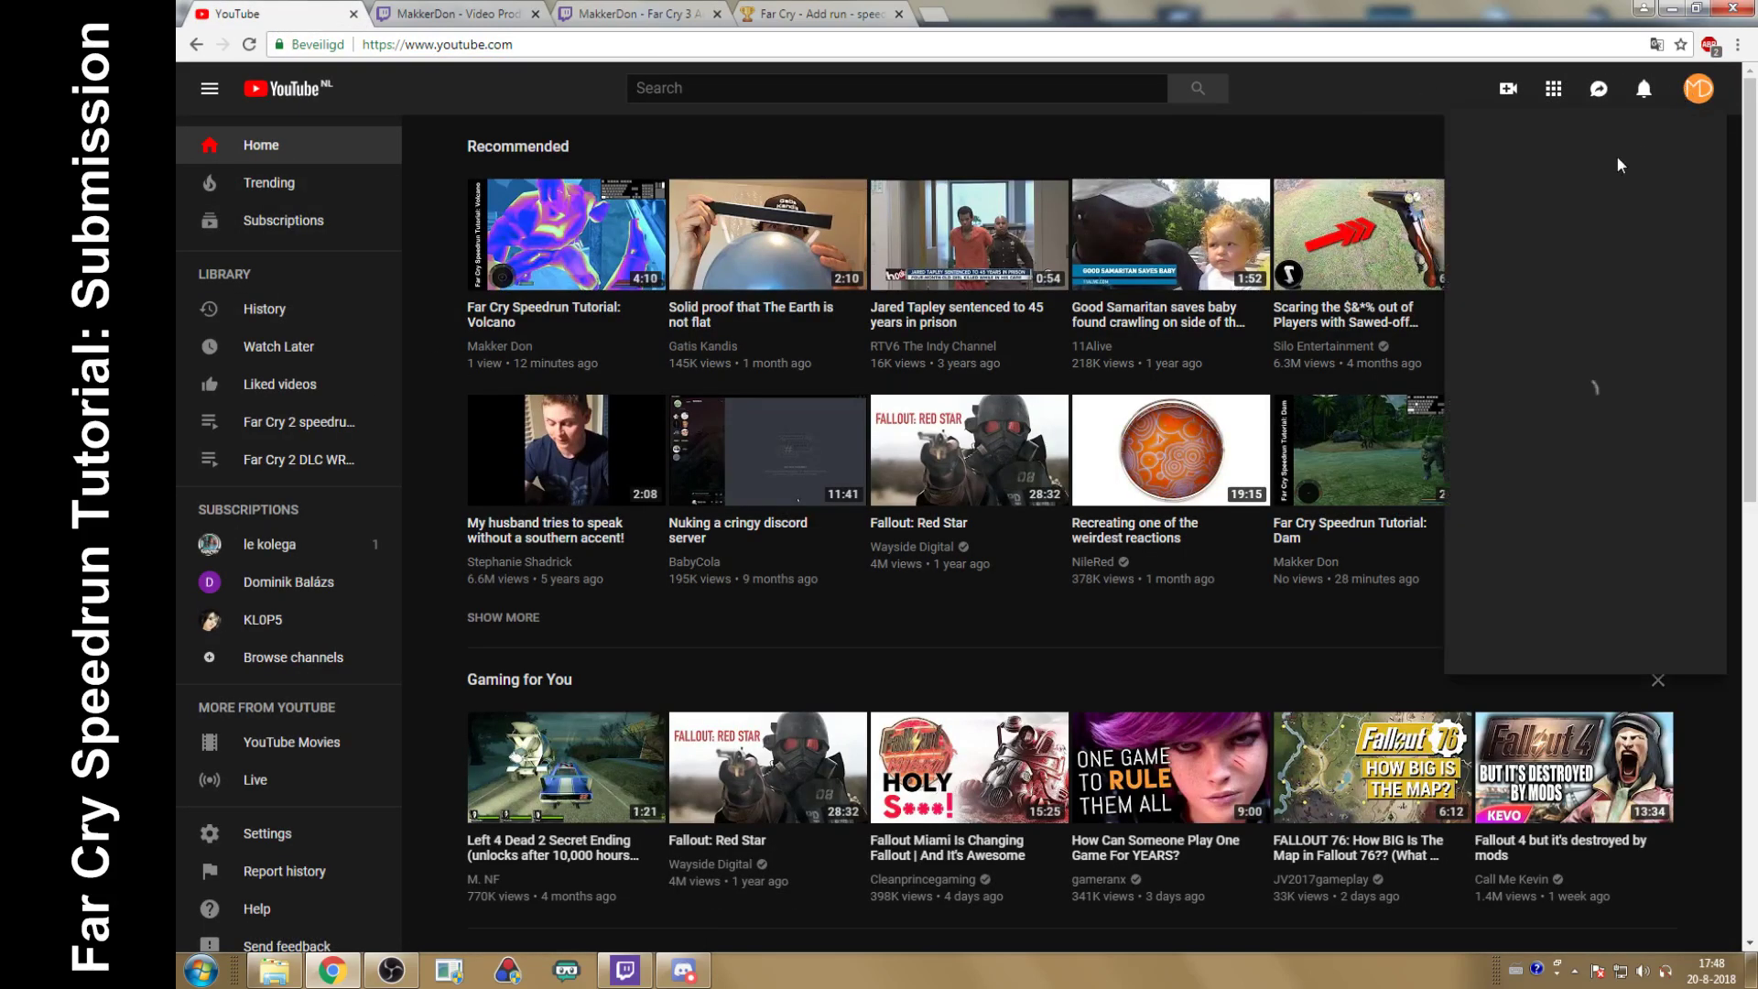
Step: Open the Far Cry 3 Any% PB 5:32:18 video from the channel's uploads and select its URL
{"action": "left_click", "coordinate": [1546, 201]}
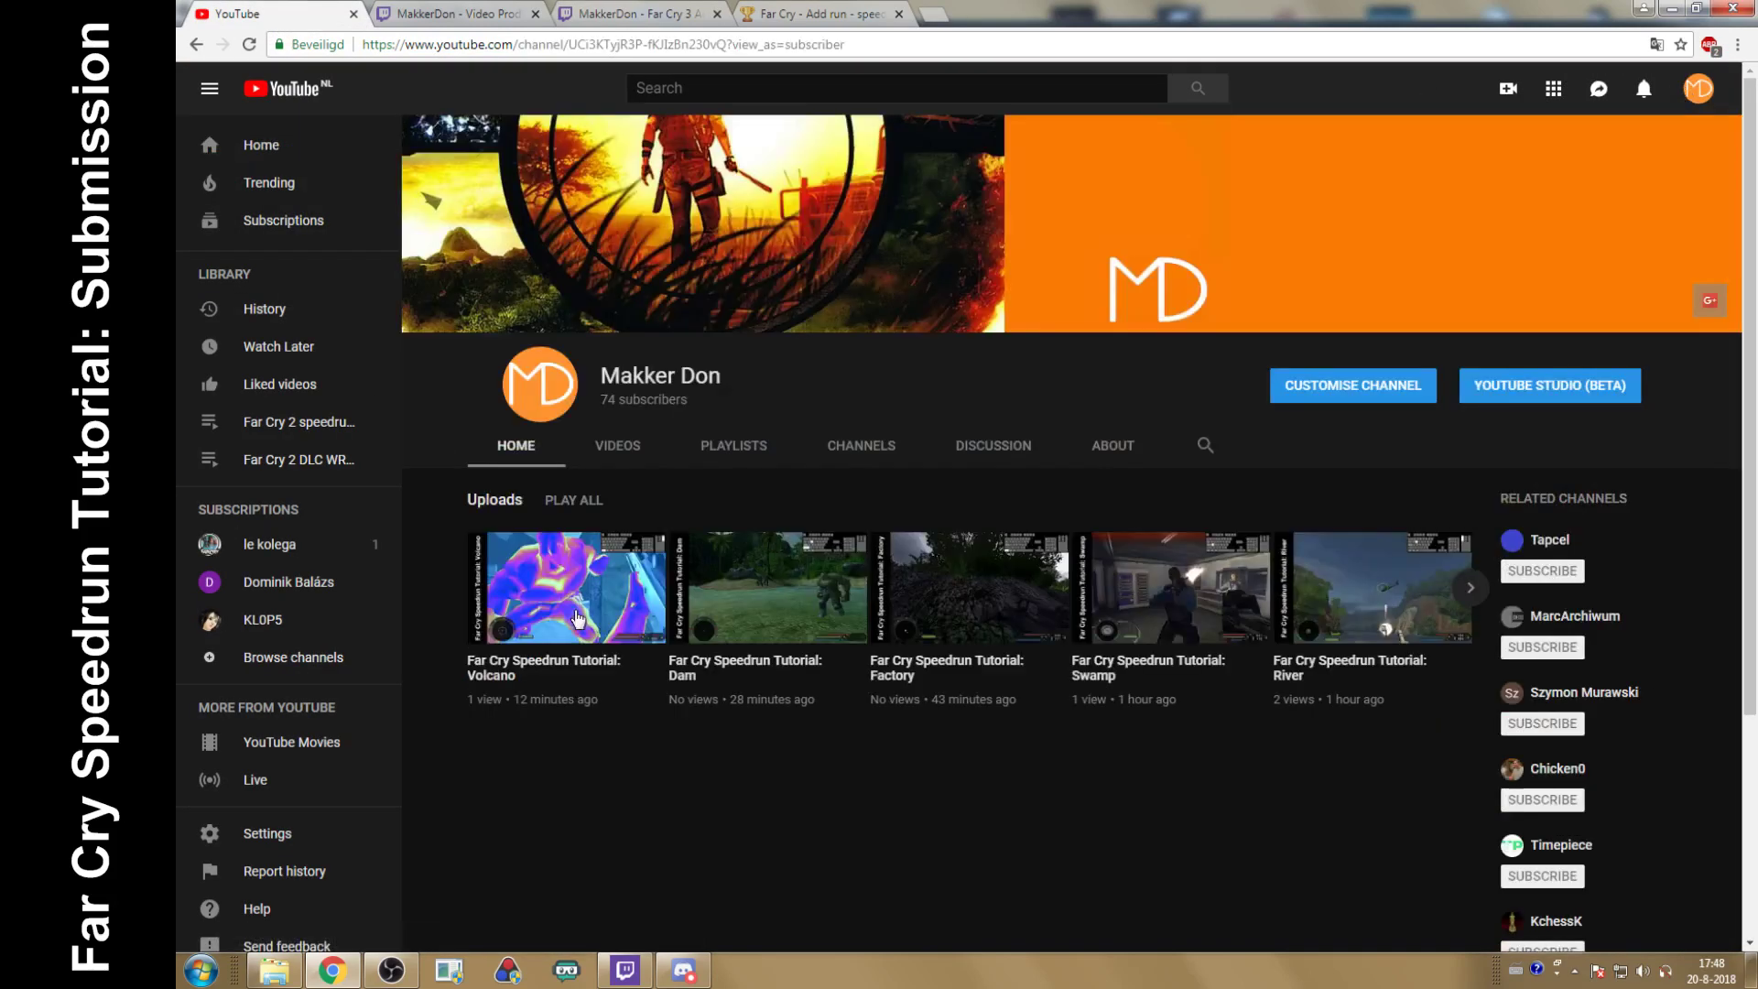
{"action": "left_click", "coordinate": [617, 445]}
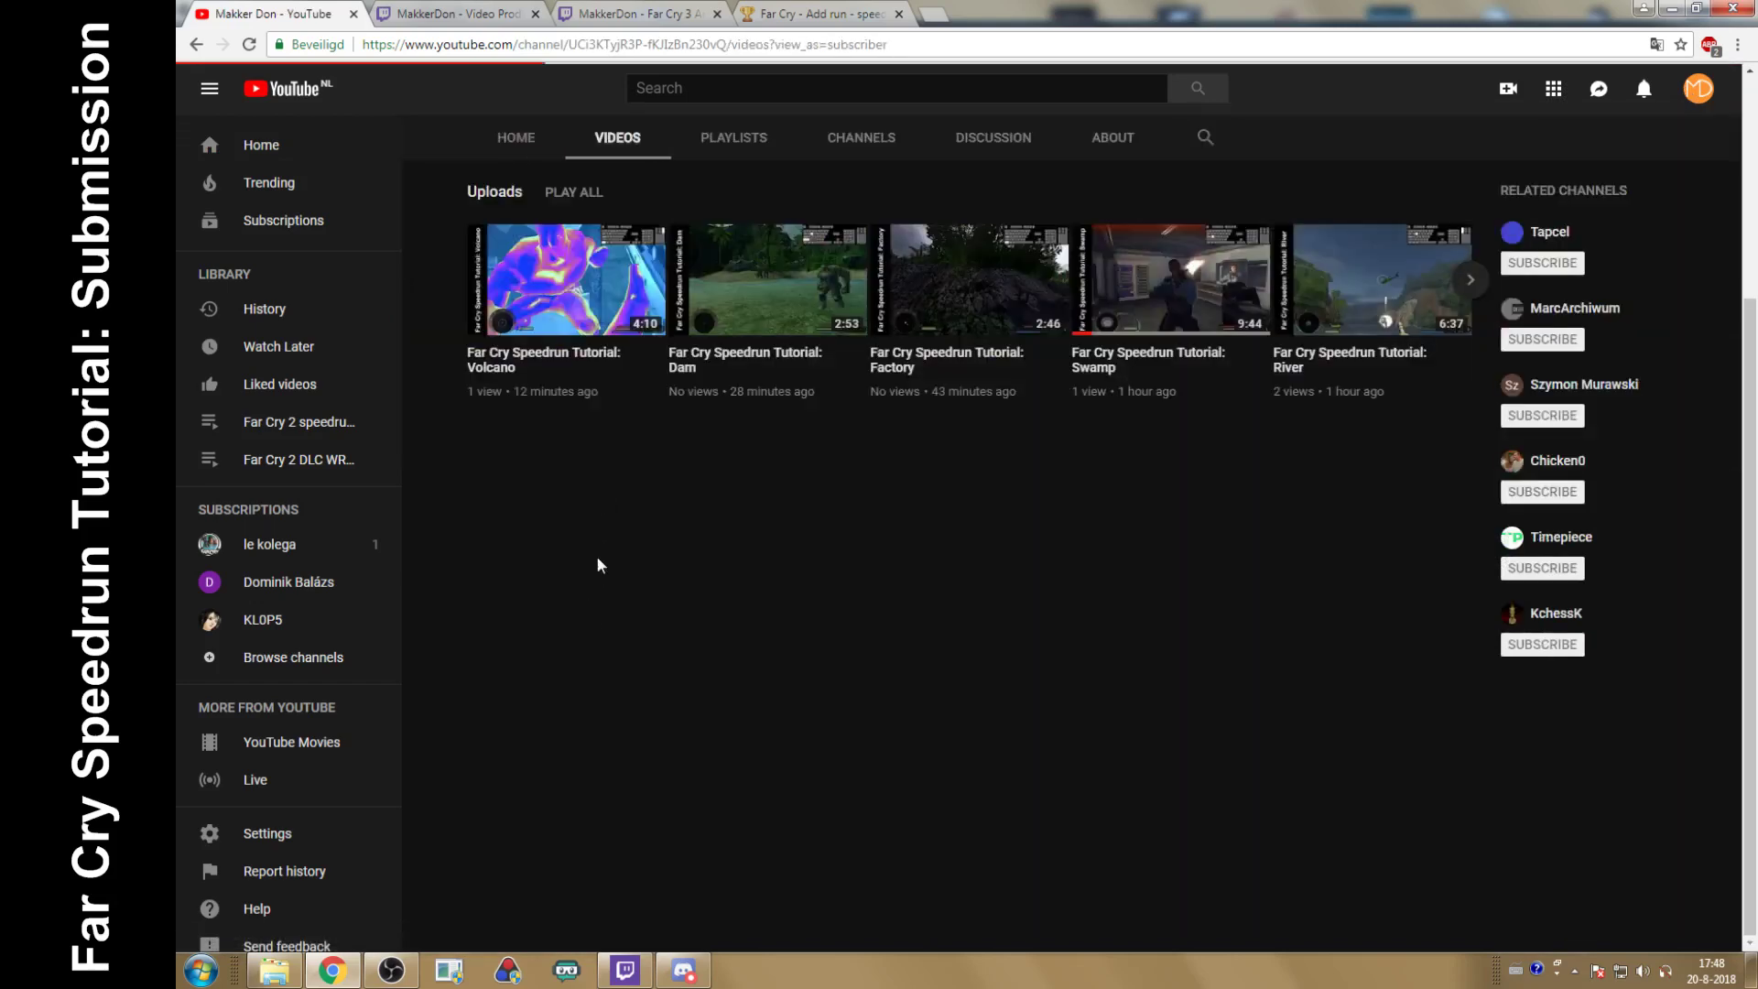
{"action": "scroll", "coordinate": [1720, 464], "scroll_direction": "down", "scroll_amount": 4}
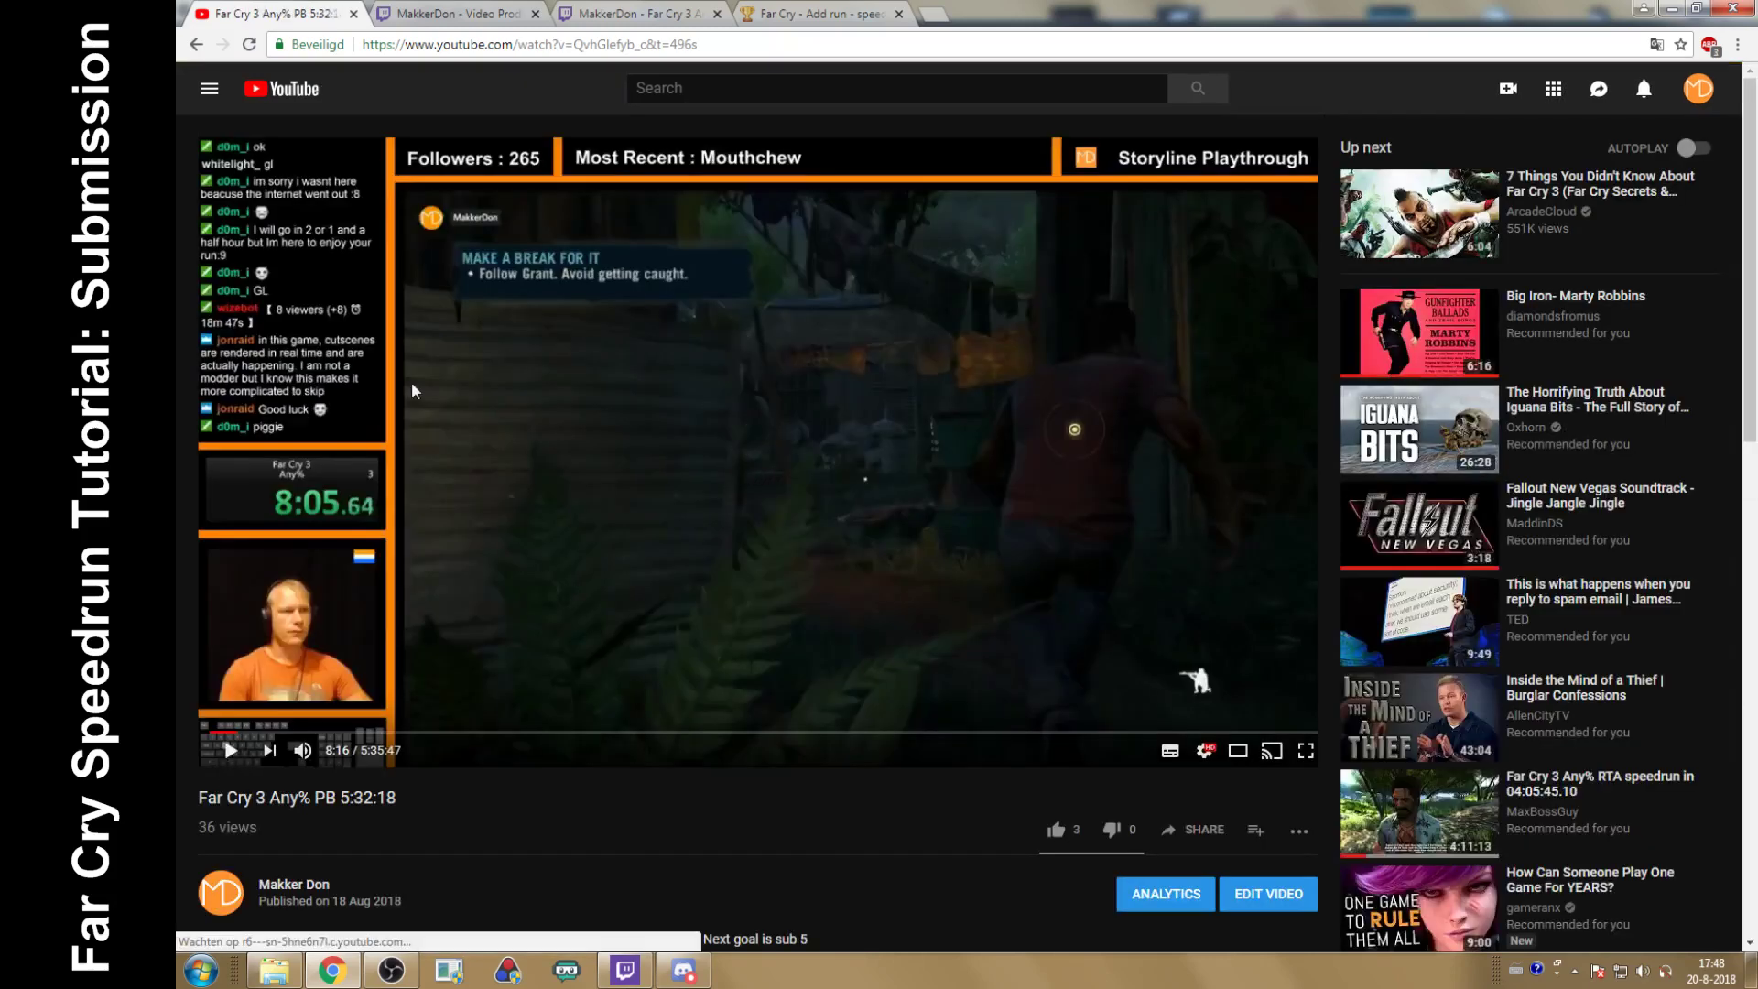
{"action": "left_click", "coordinate": [681, 21]}
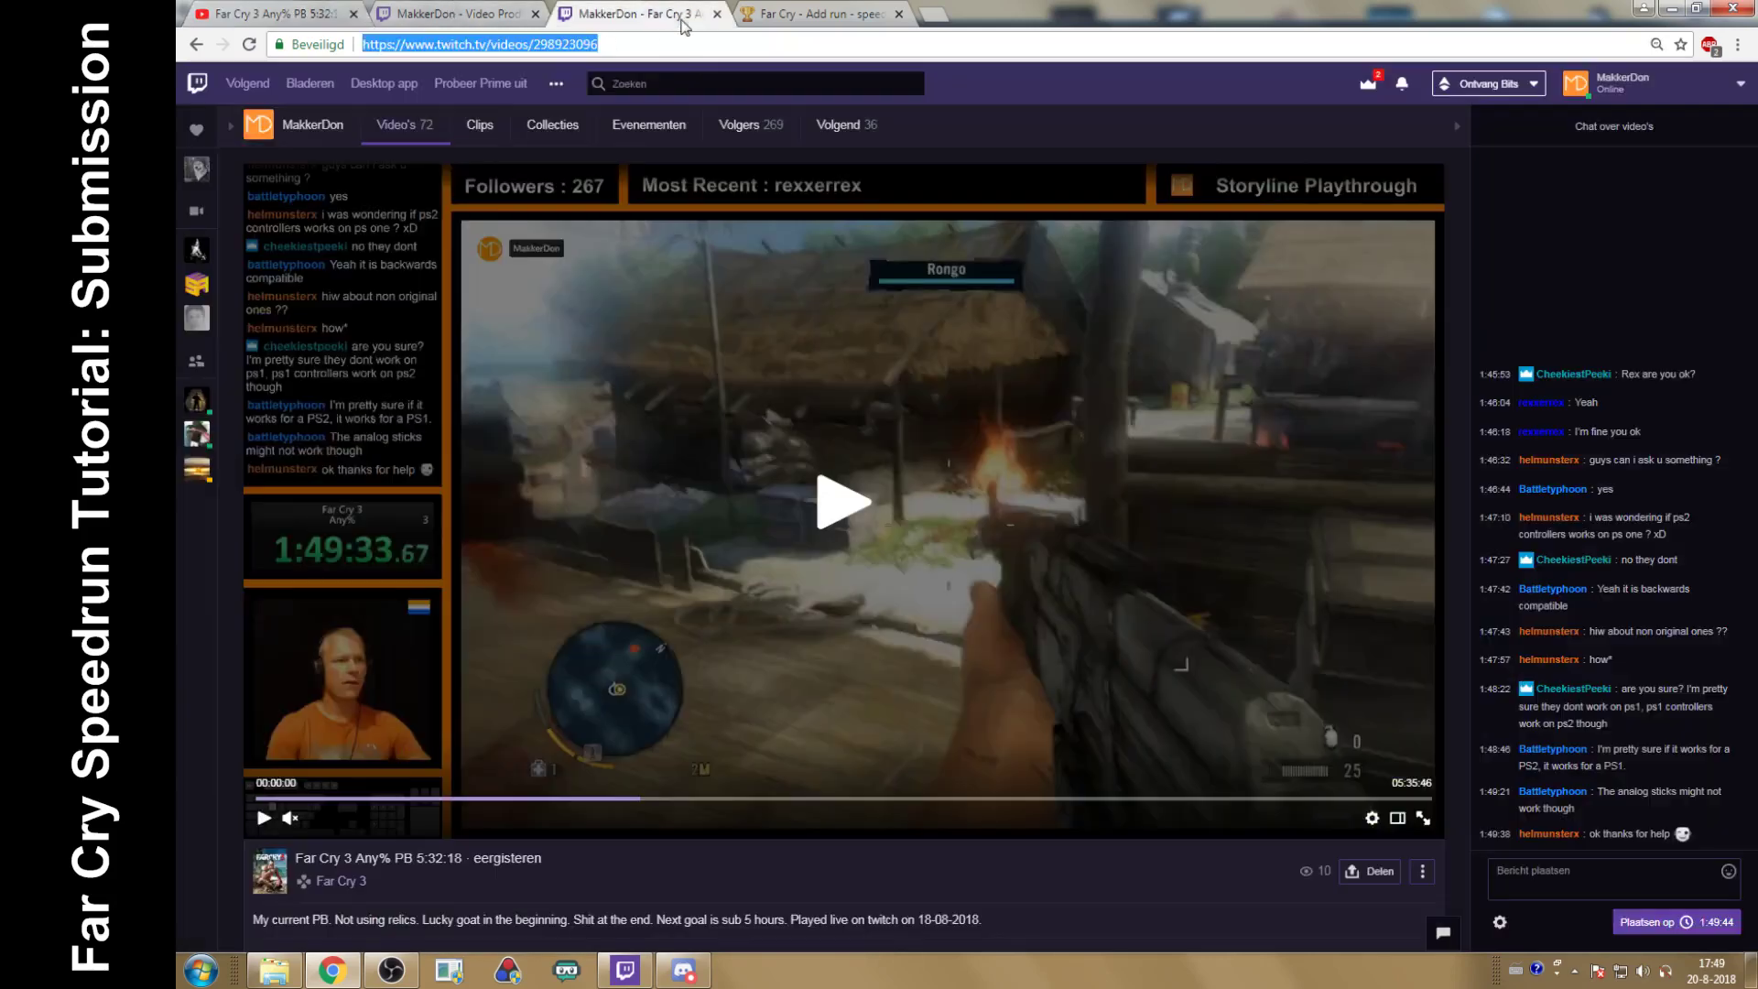
{"action": "left_click", "coordinate": [285, 15]}
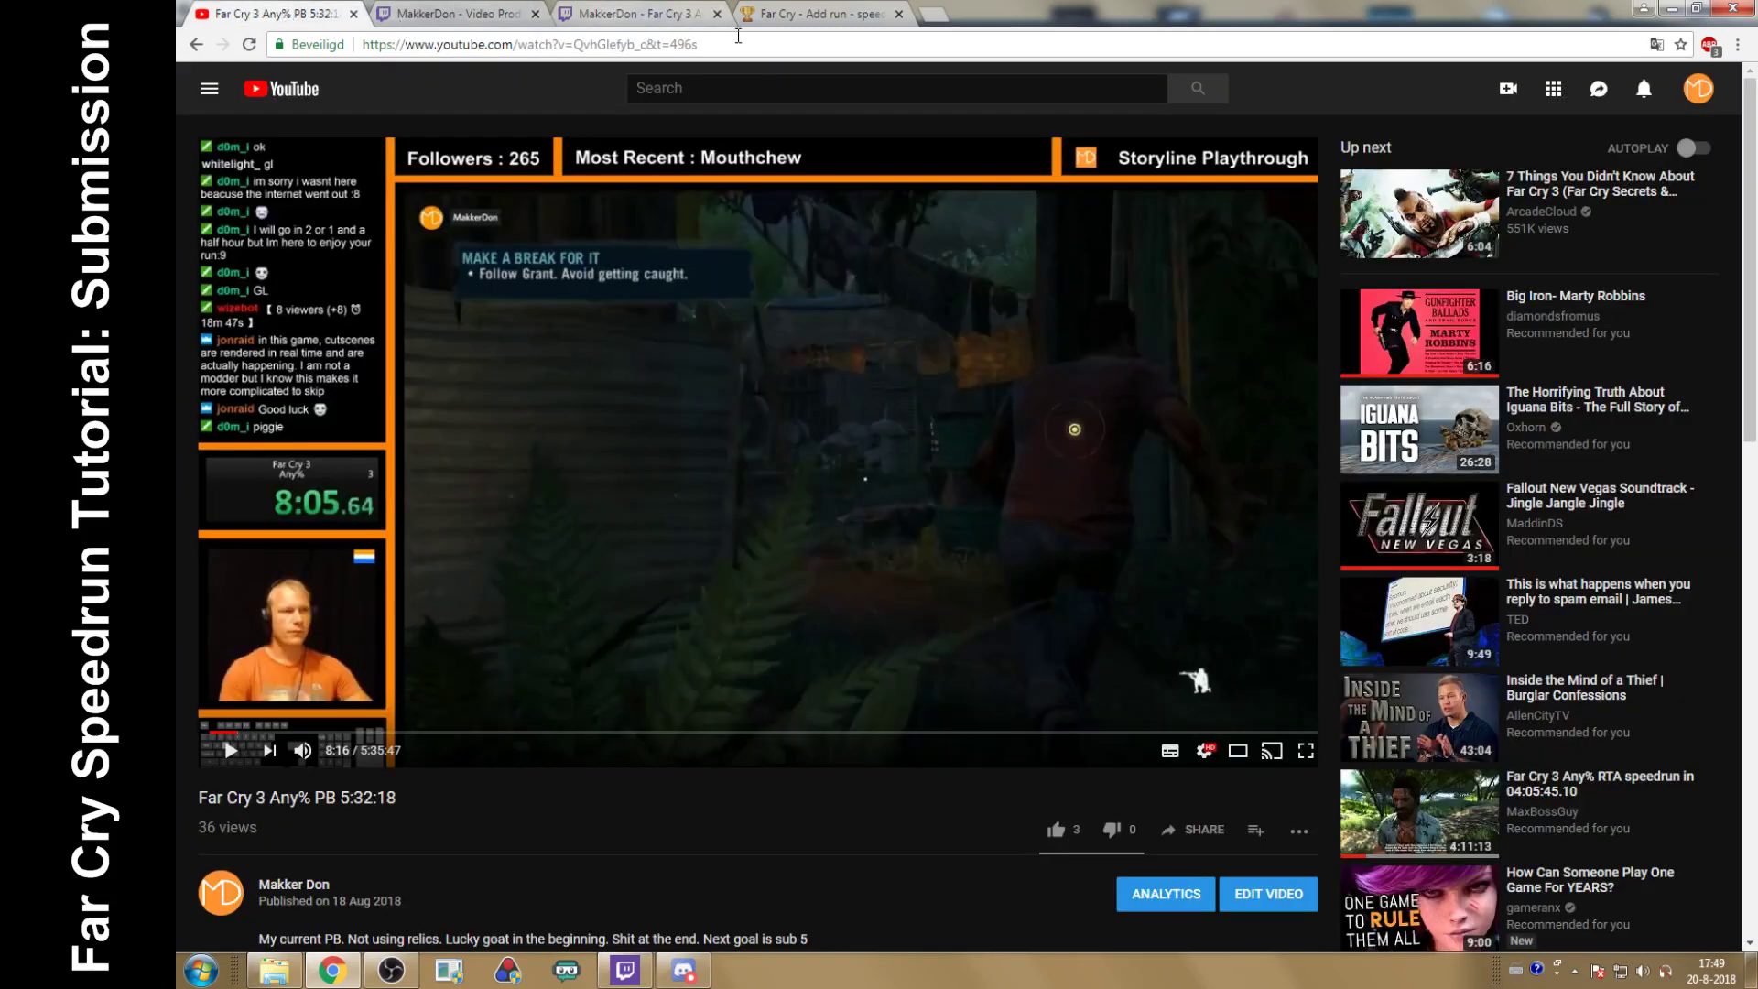
{"action": "left_click_drag", "start_coordinate": [699, 44], "coordinate": [359, 29]}
{"action": "key", "text": "ctrl+c"}
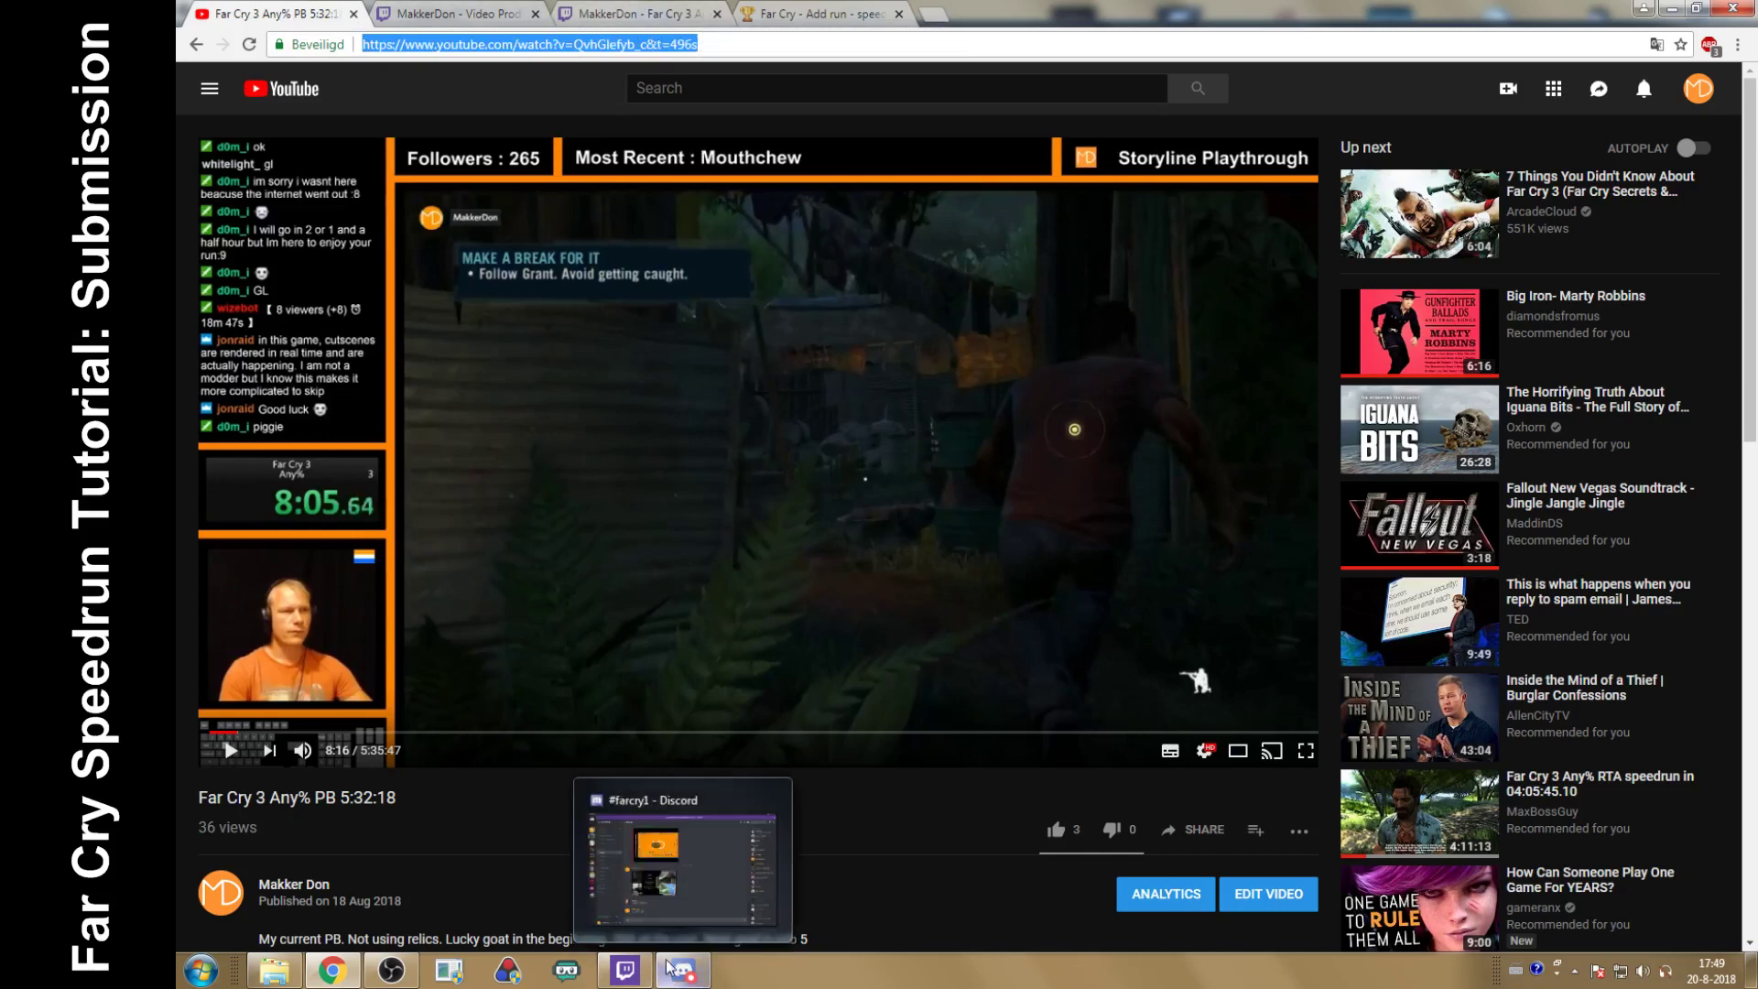
Step: Paste the YouTube video address into Video link and uncheck Automatically verify run
{"action": "key", "text": "ctrl+4"}
{"action": "left_click", "coordinate": [1111, 633]}
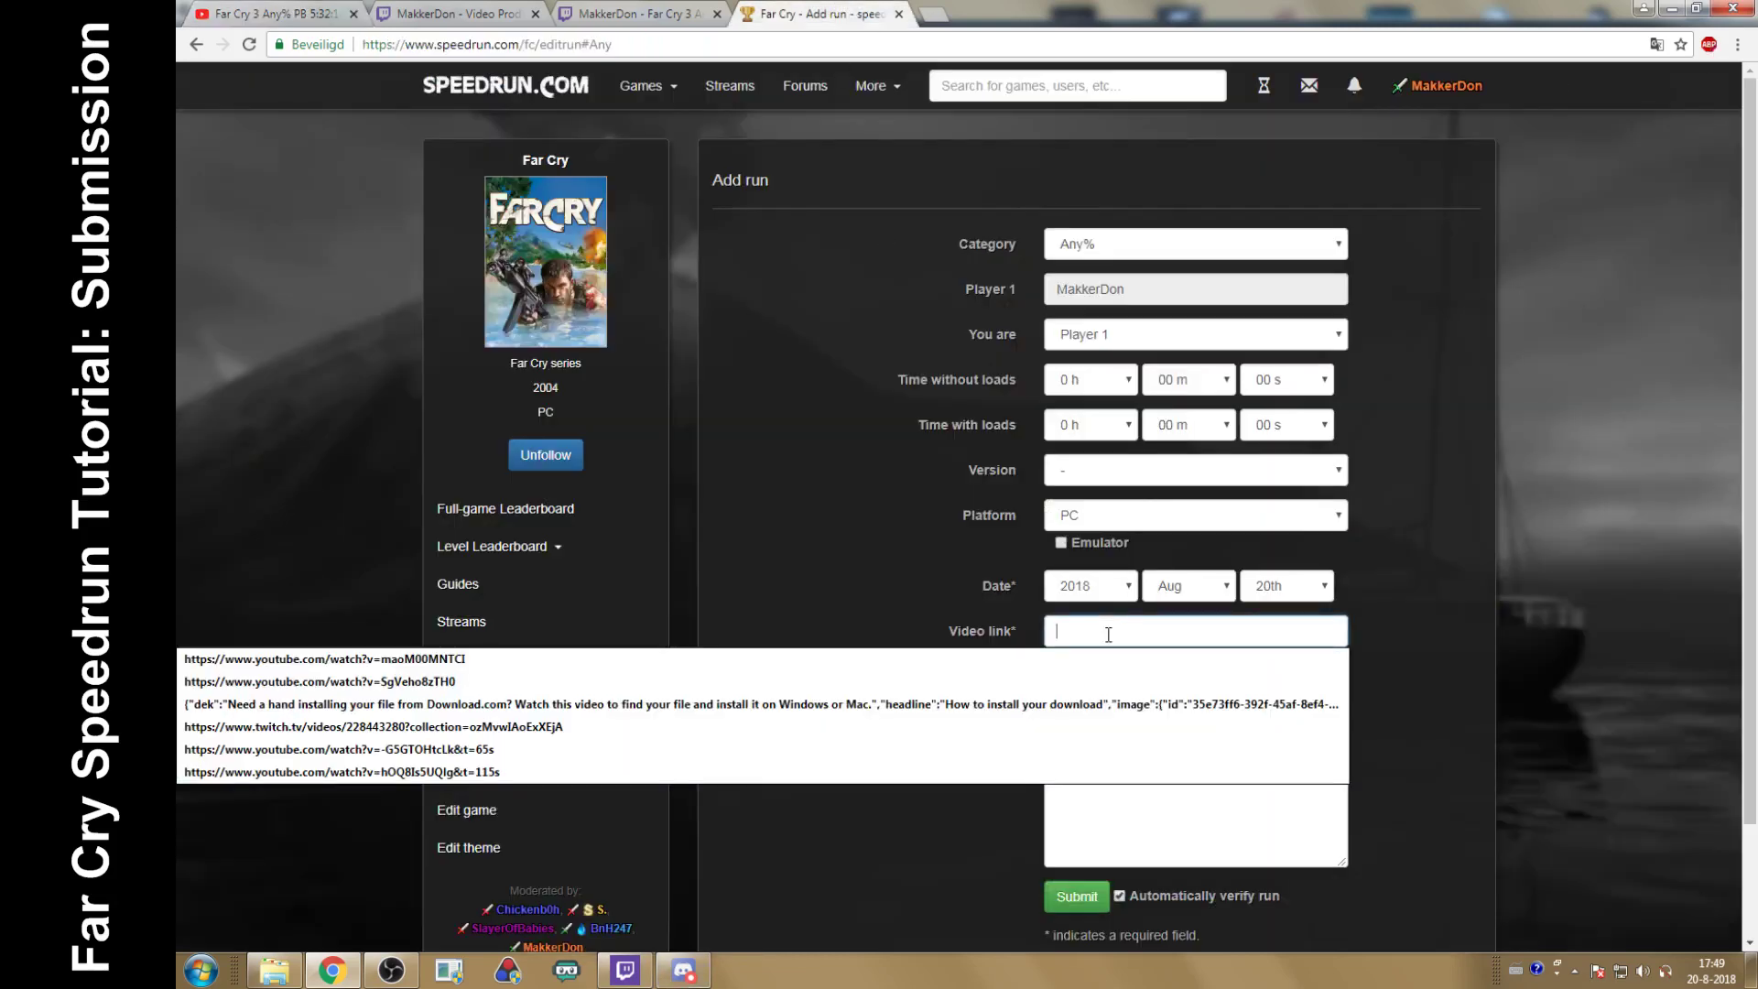
{"action": "key", "text": "ctrl+v"}
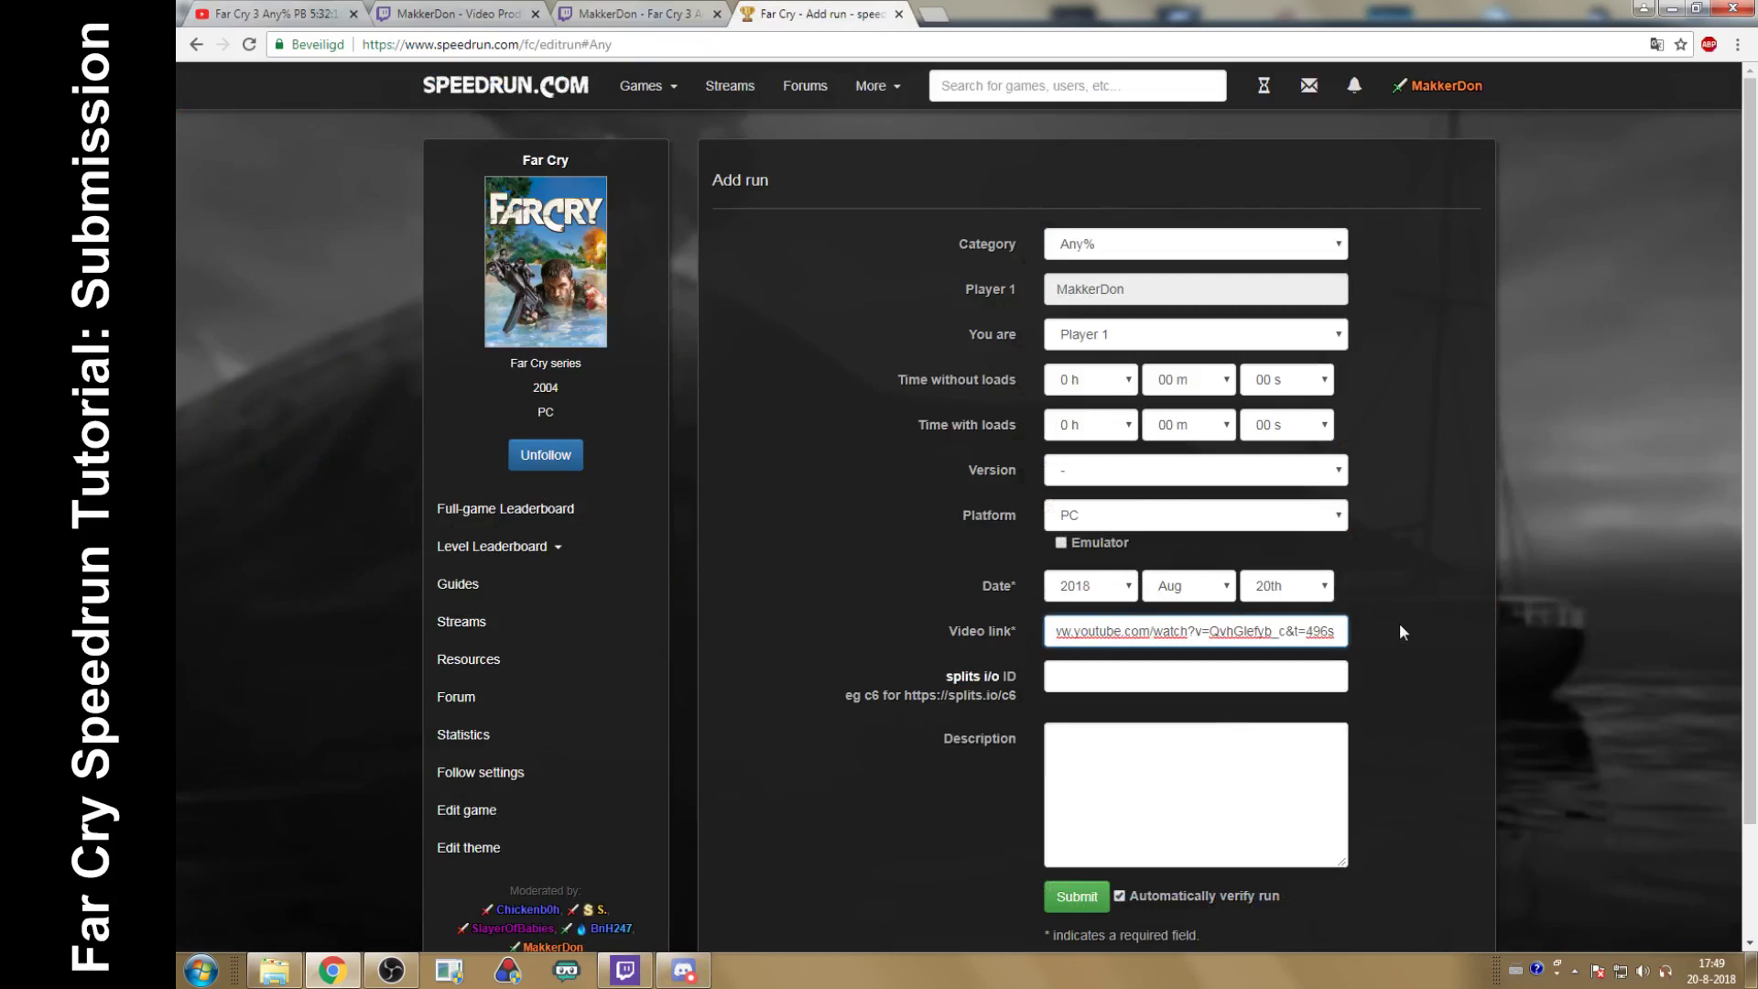
{"action": "left_click", "coordinate": [1071, 753]}
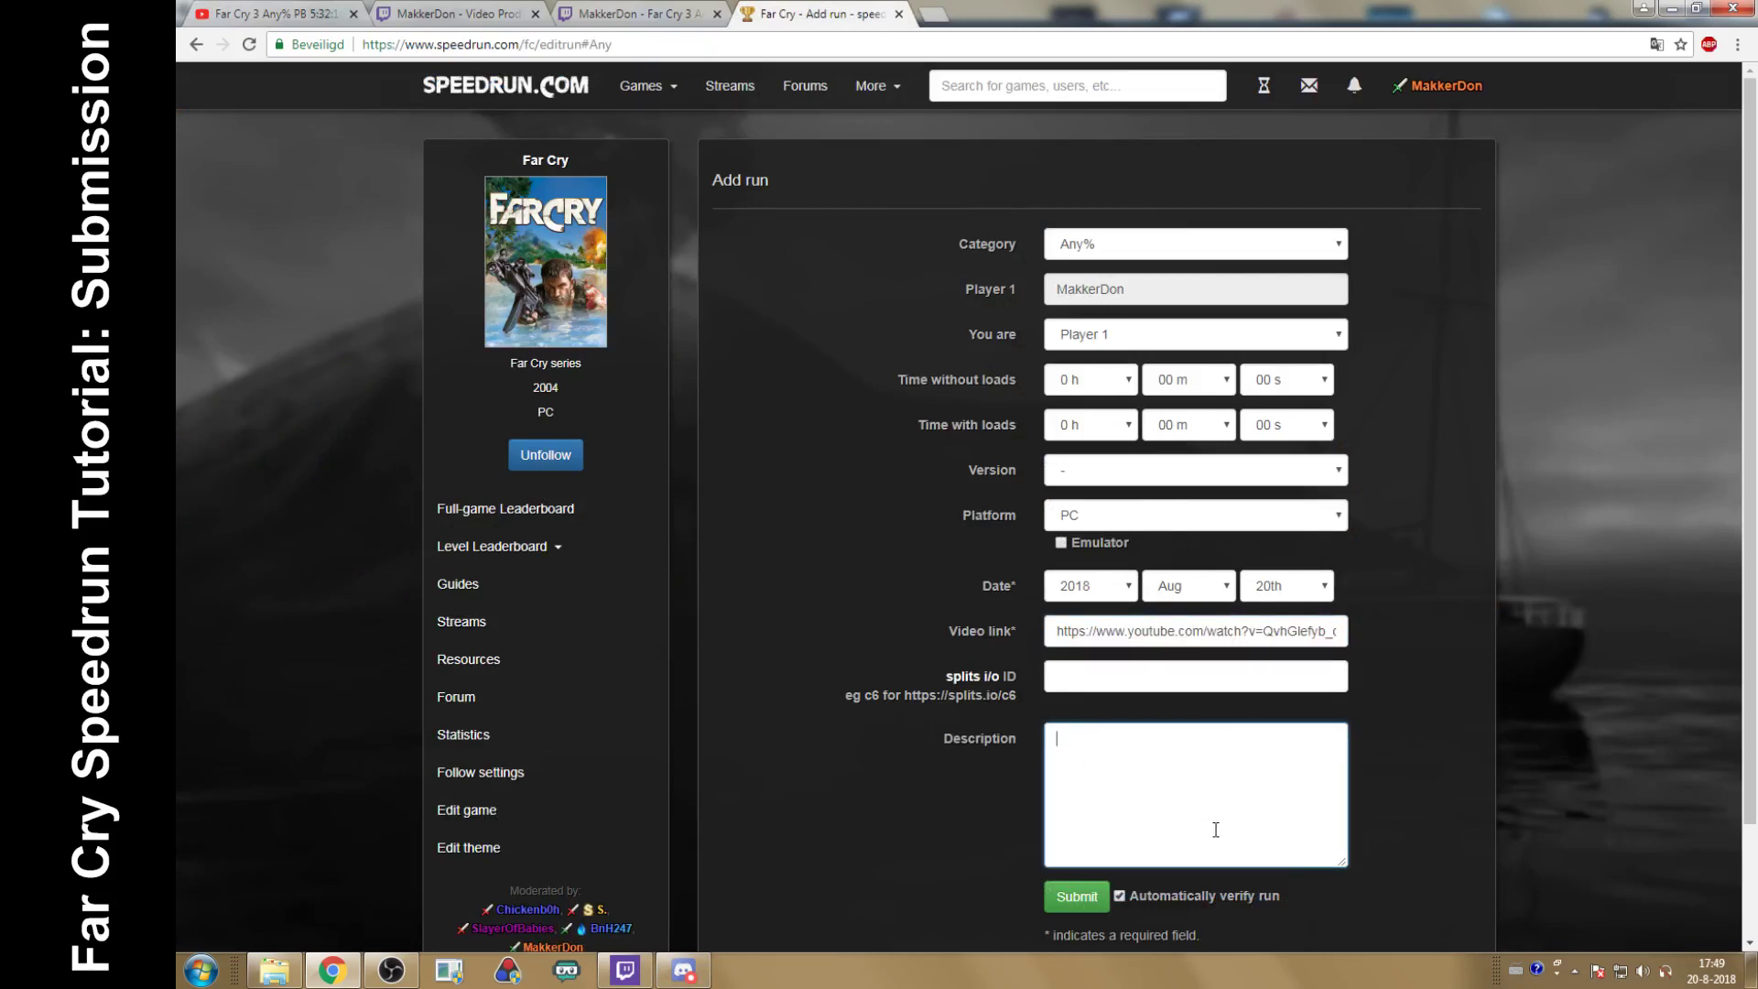
{"action": "left_click", "coordinate": [1120, 898]}
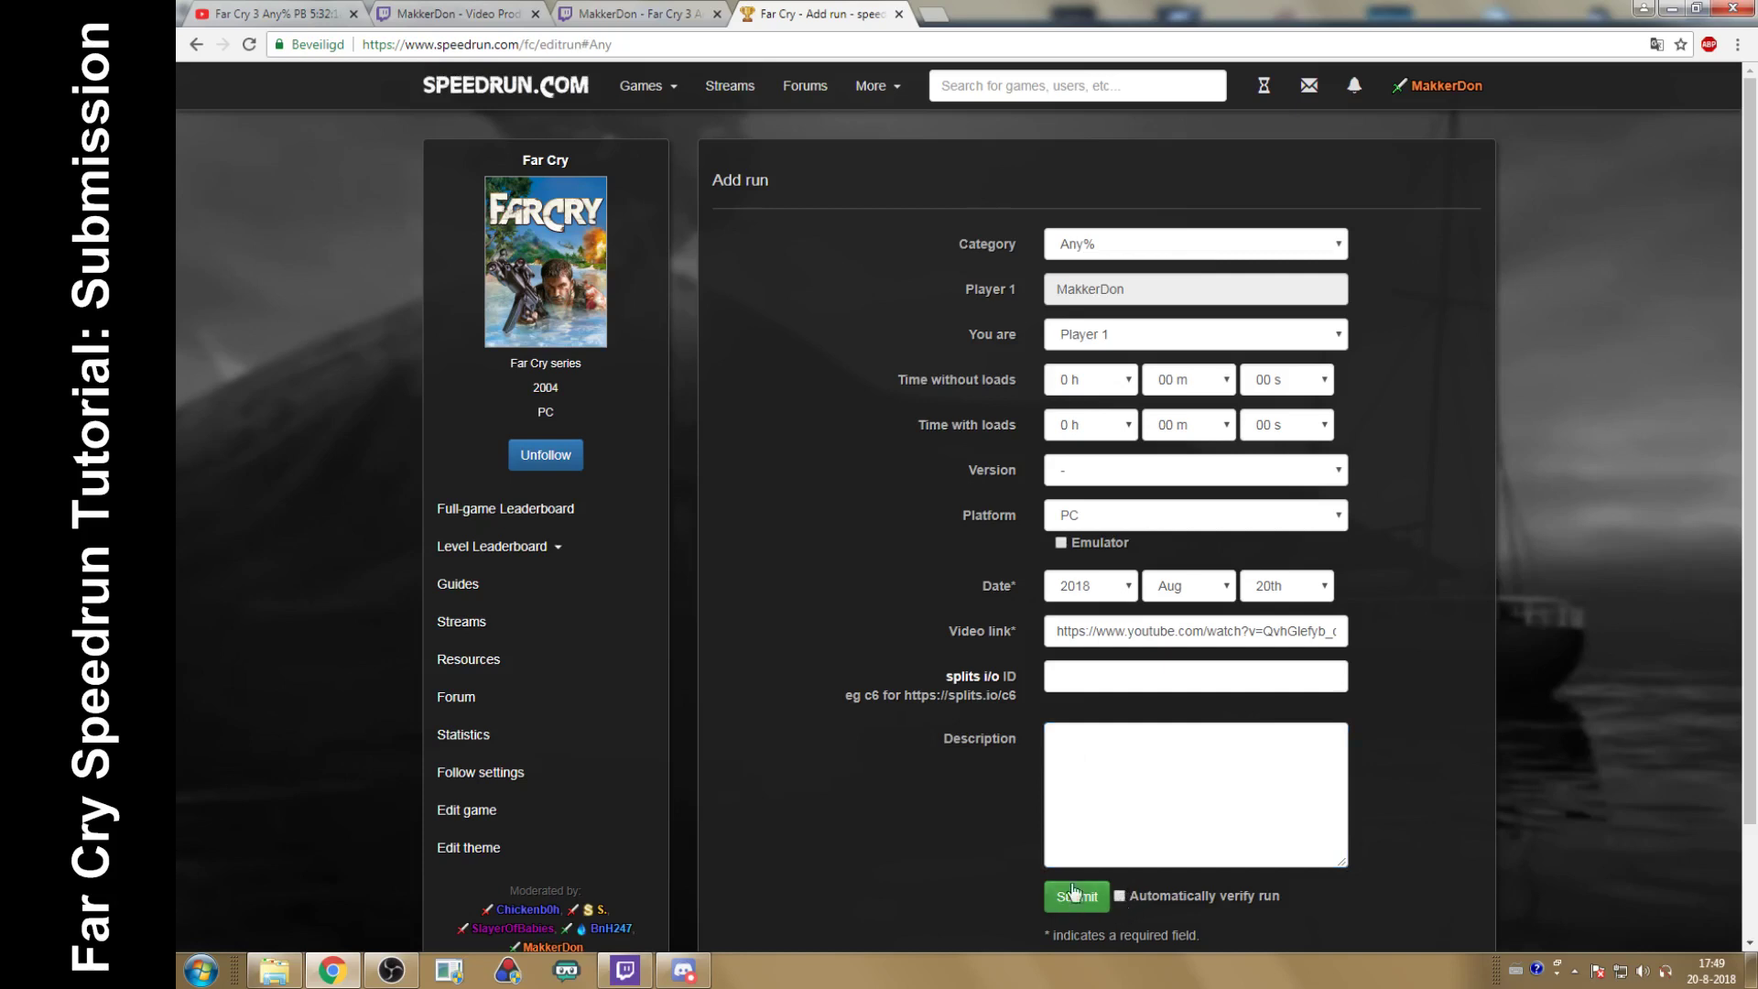
{"action": "left_click", "coordinate": [1071, 683]}
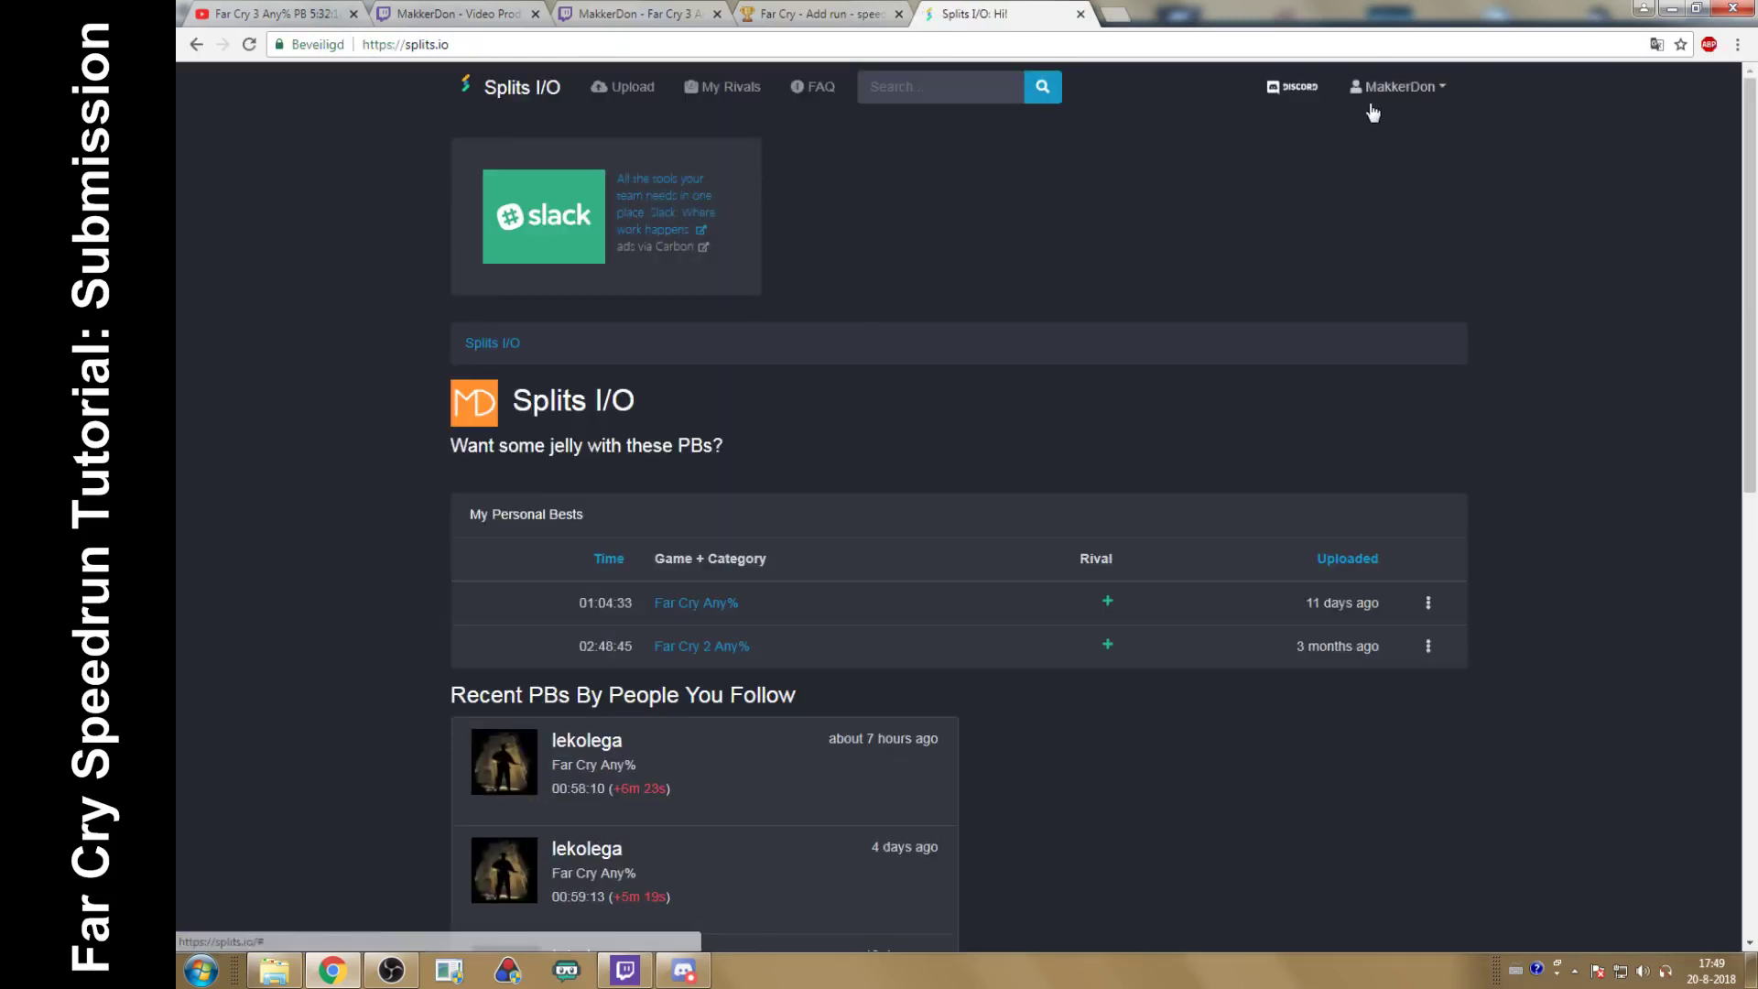
Step: Open the Far Cry Any% personal best run and toggle its times between game time and real time
{"action": "scroll", "coordinate": [1752, 288], "scroll_direction": "down", "scroll_amount": 1}
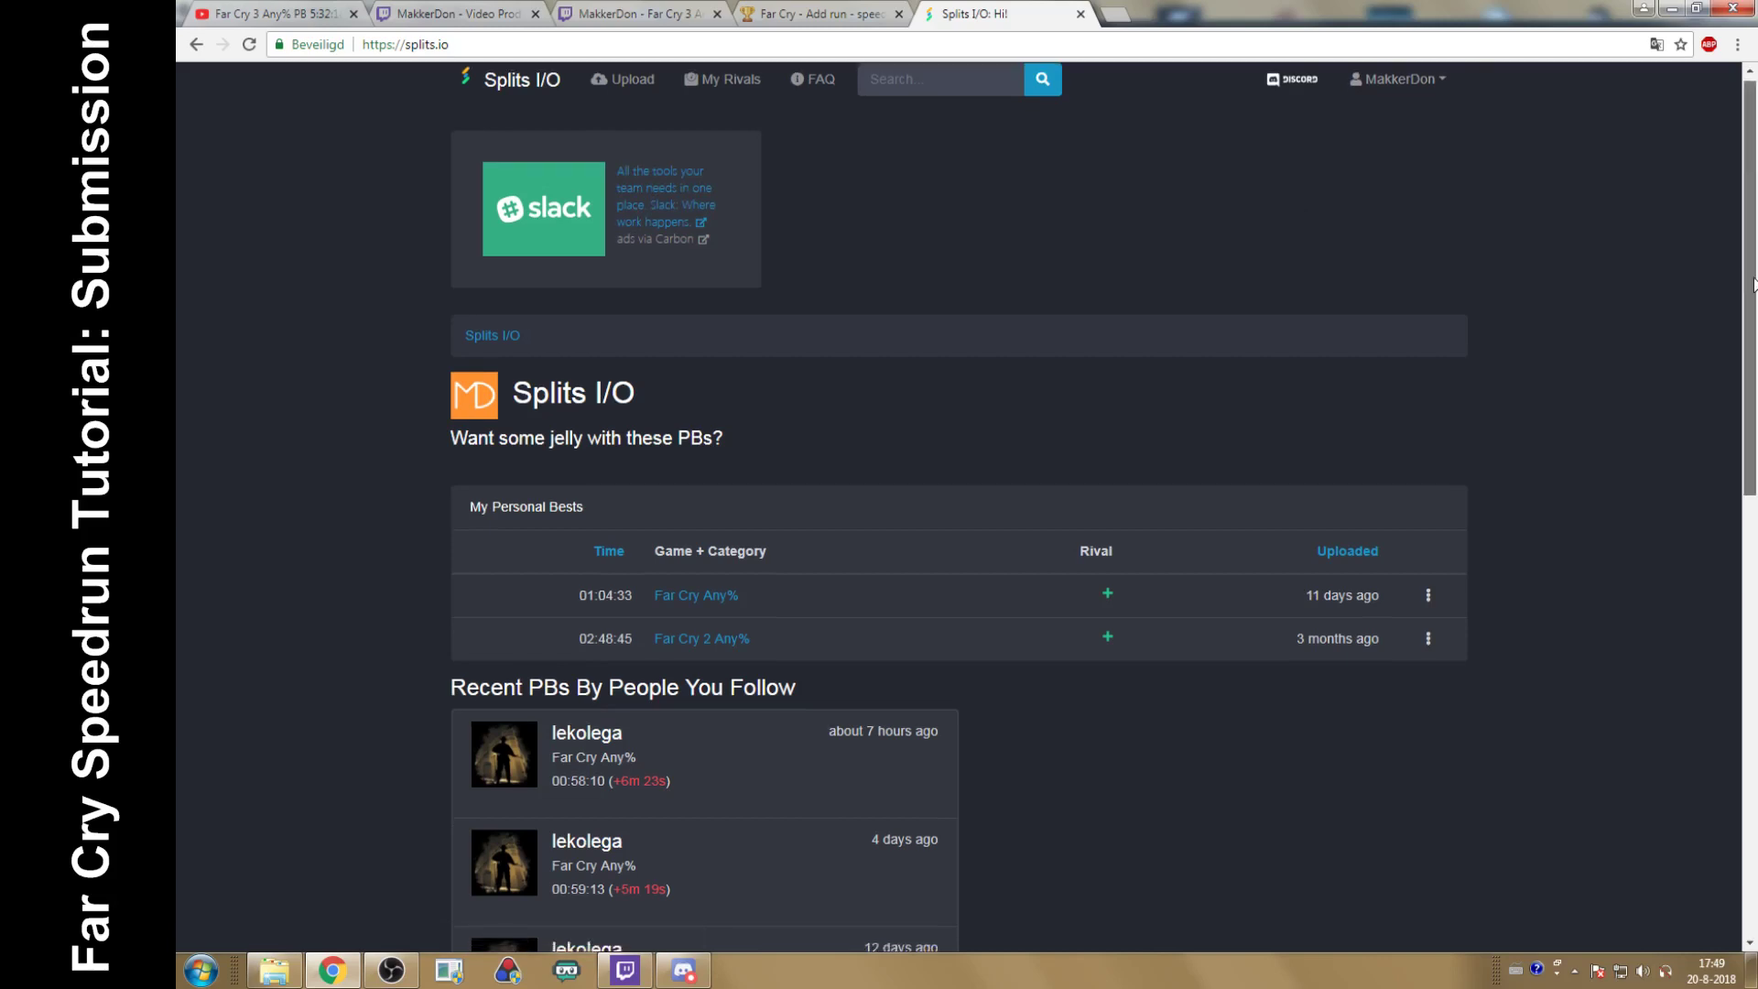
{"action": "scroll", "coordinate": [1753, 284], "scroll_direction": "up", "scroll_amount": 1}
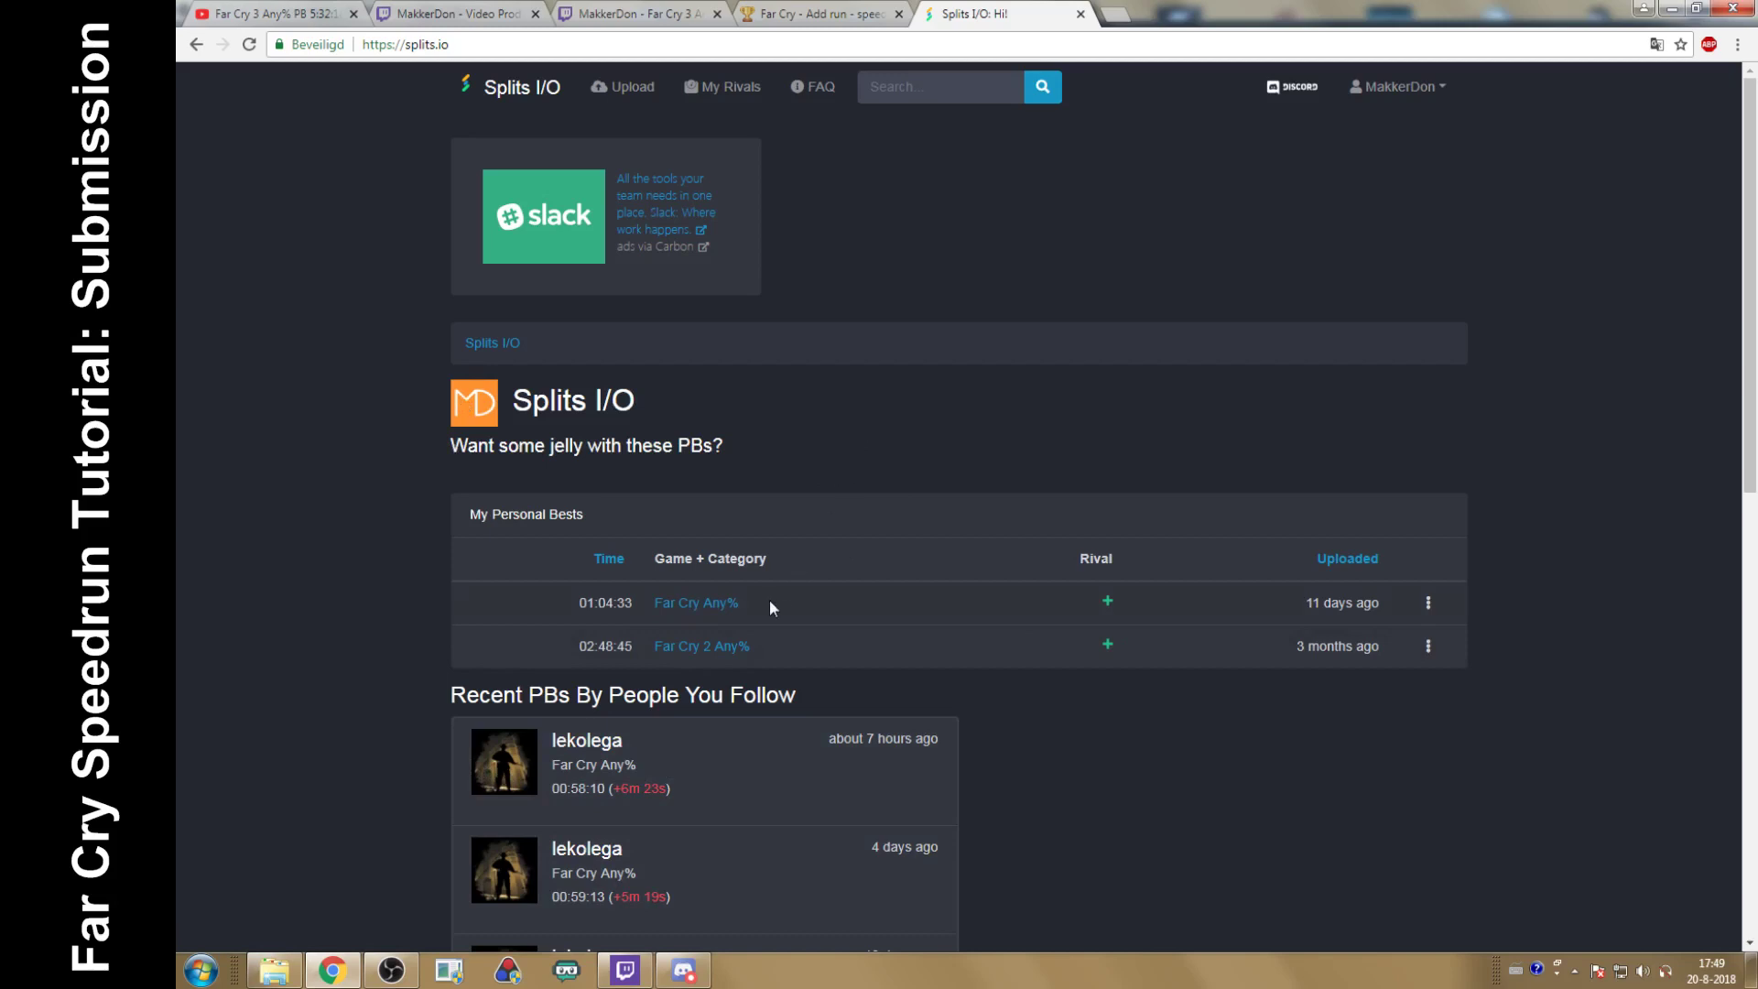
{"action": "left_click", "coordinate": [680, 603]}
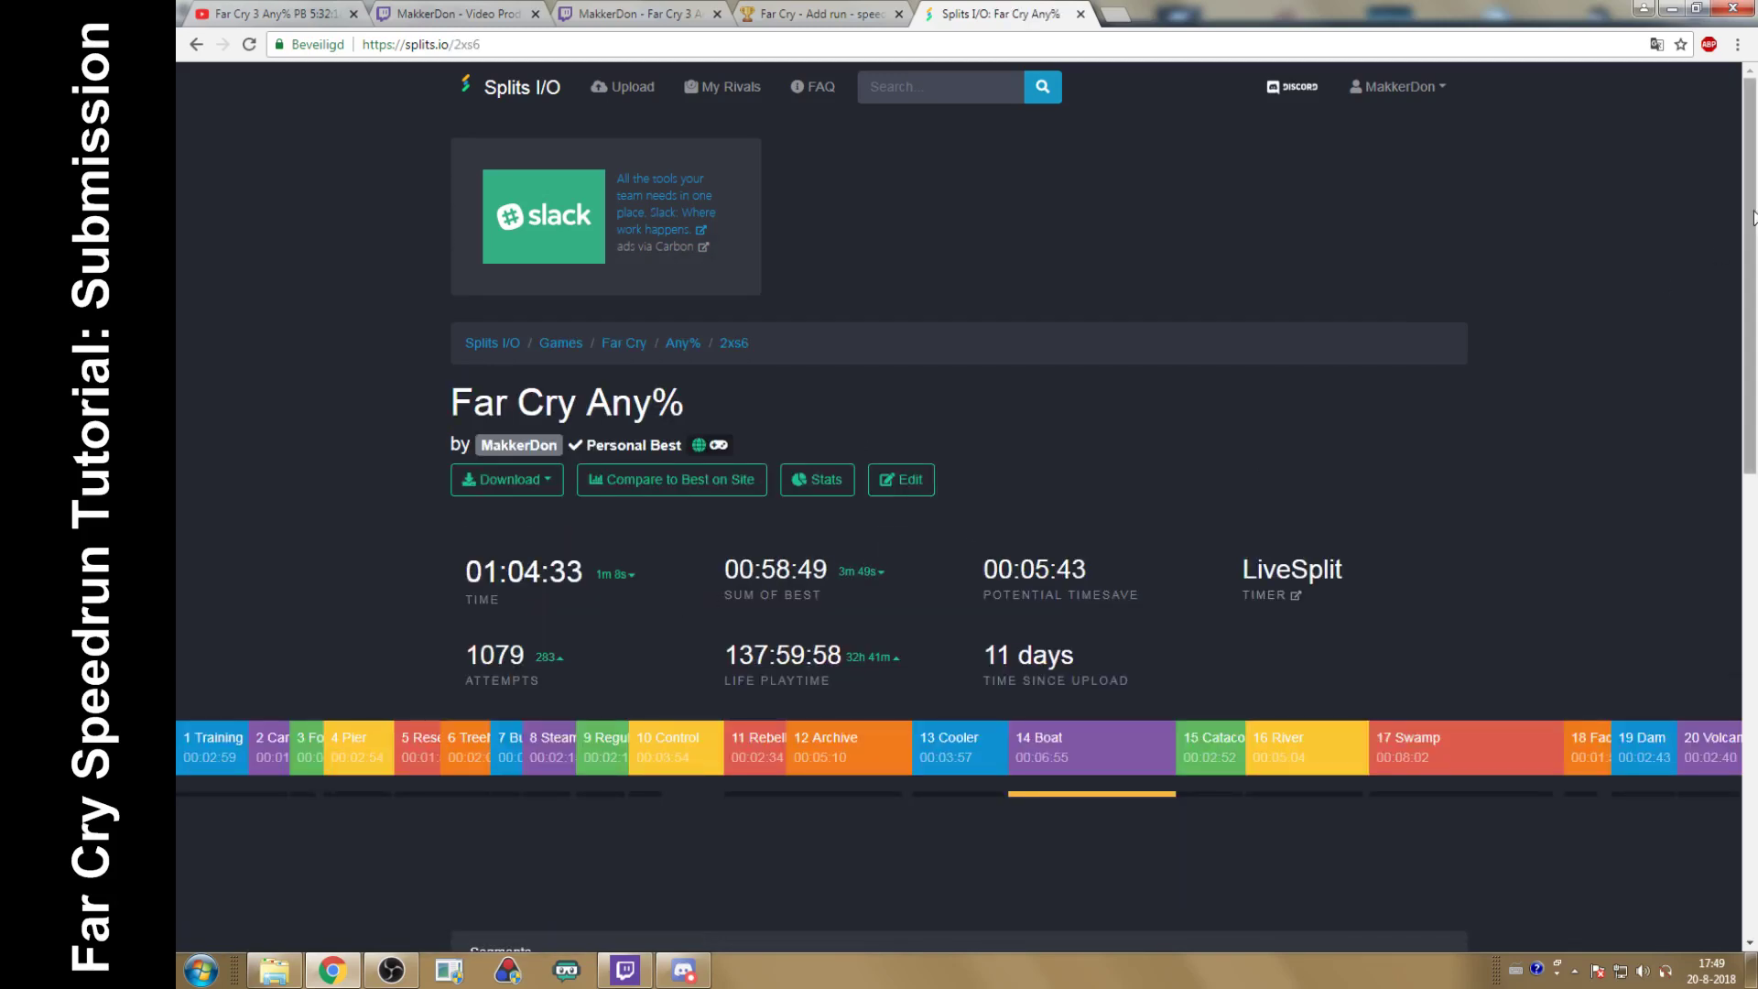
{"action": "left_click_drag", "start_coordinate": [1754, 217], "coordinate": [1753, 333]}
{"action": "mouse_move", "coordinate": [886, 516]}
{"action": "mouse_move", "coordinate": [1681, 473]}
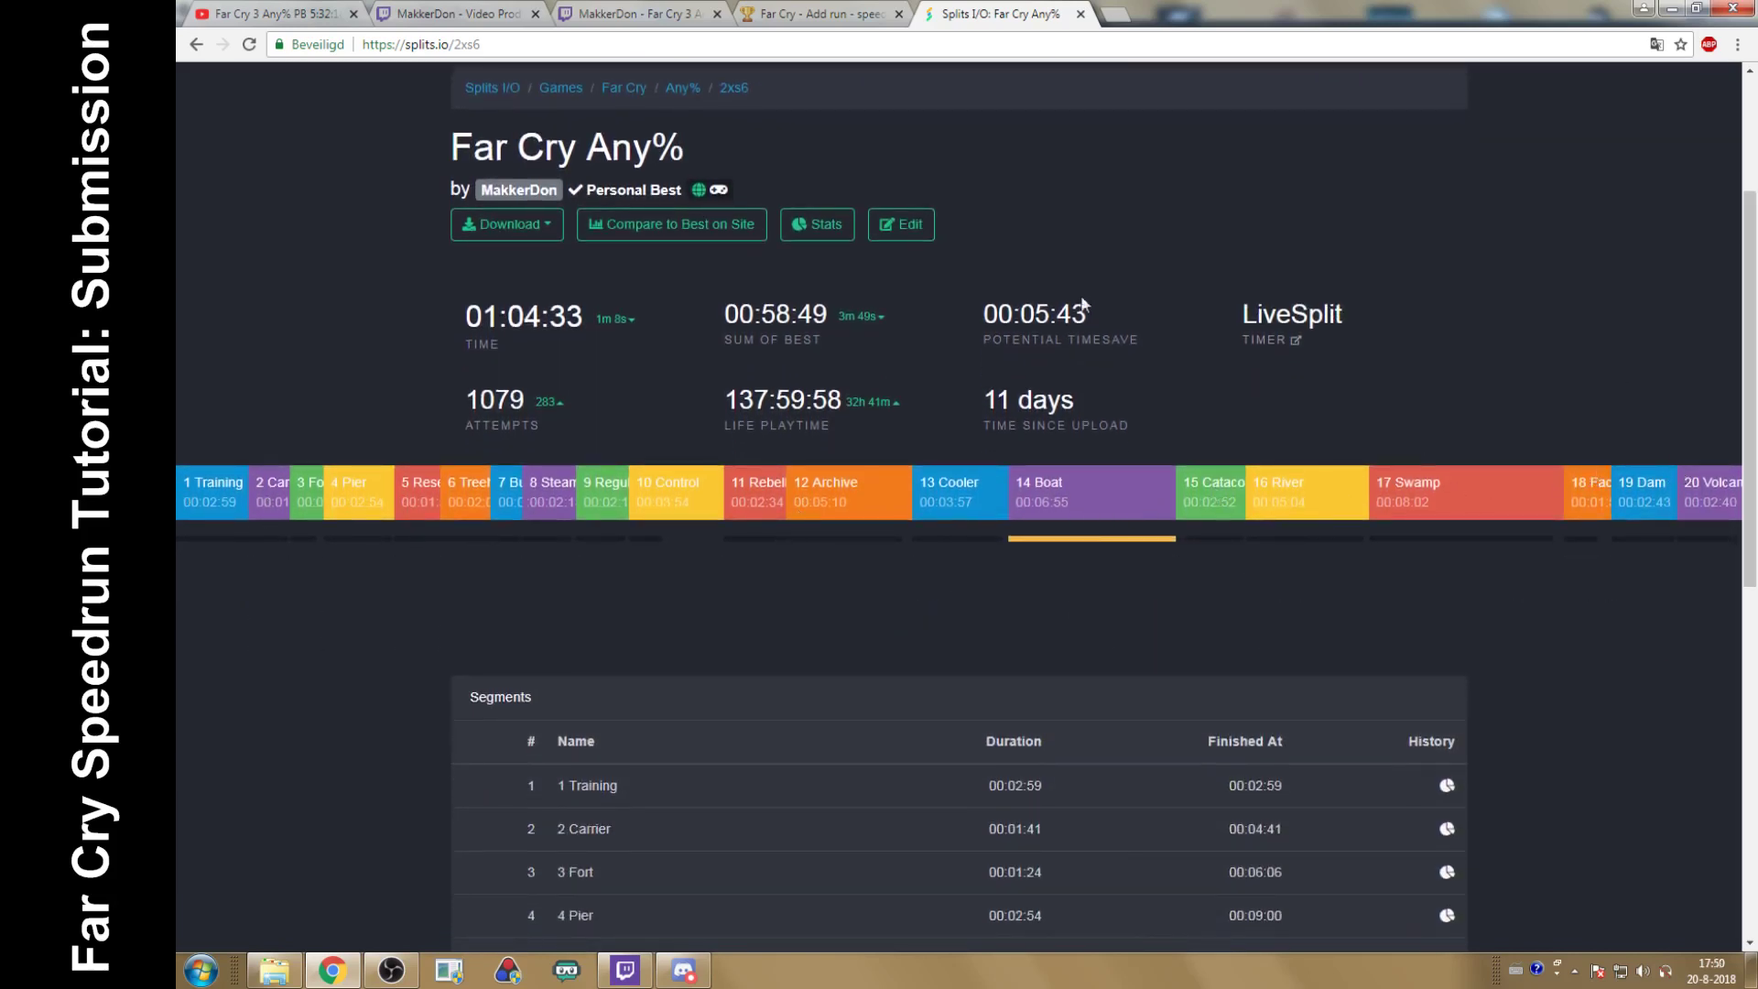
{"action": "left_click", "coordinate": [700, 195]}
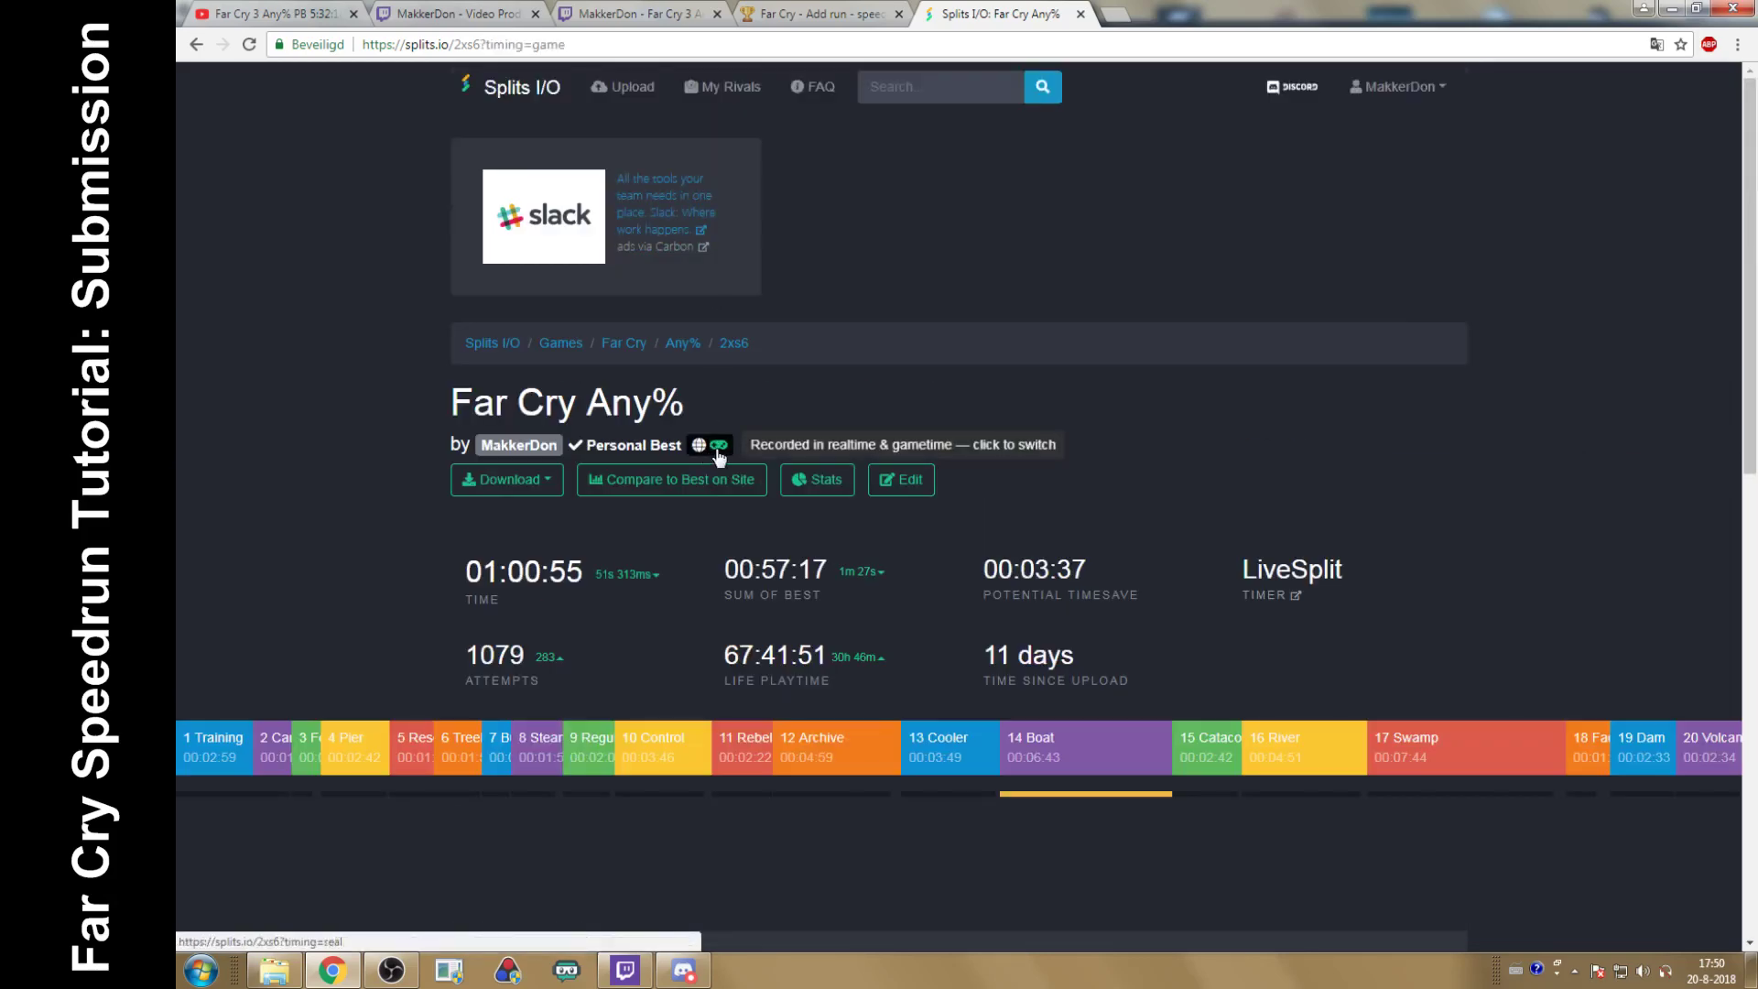
{"action": "left_click", "coordinate": [718, 448]}
Step: Return to the real-time run view, select run ID 2xs6 in the address, and open the runner's profile
{"action": "scroll", "coordinate": [1750, 403], "scroll_direction": "down", "scroll_amount": 1}
{"action": "left_click_drag", "start_coordinate": [1750, 403], "coordinate": [1754, 818]}
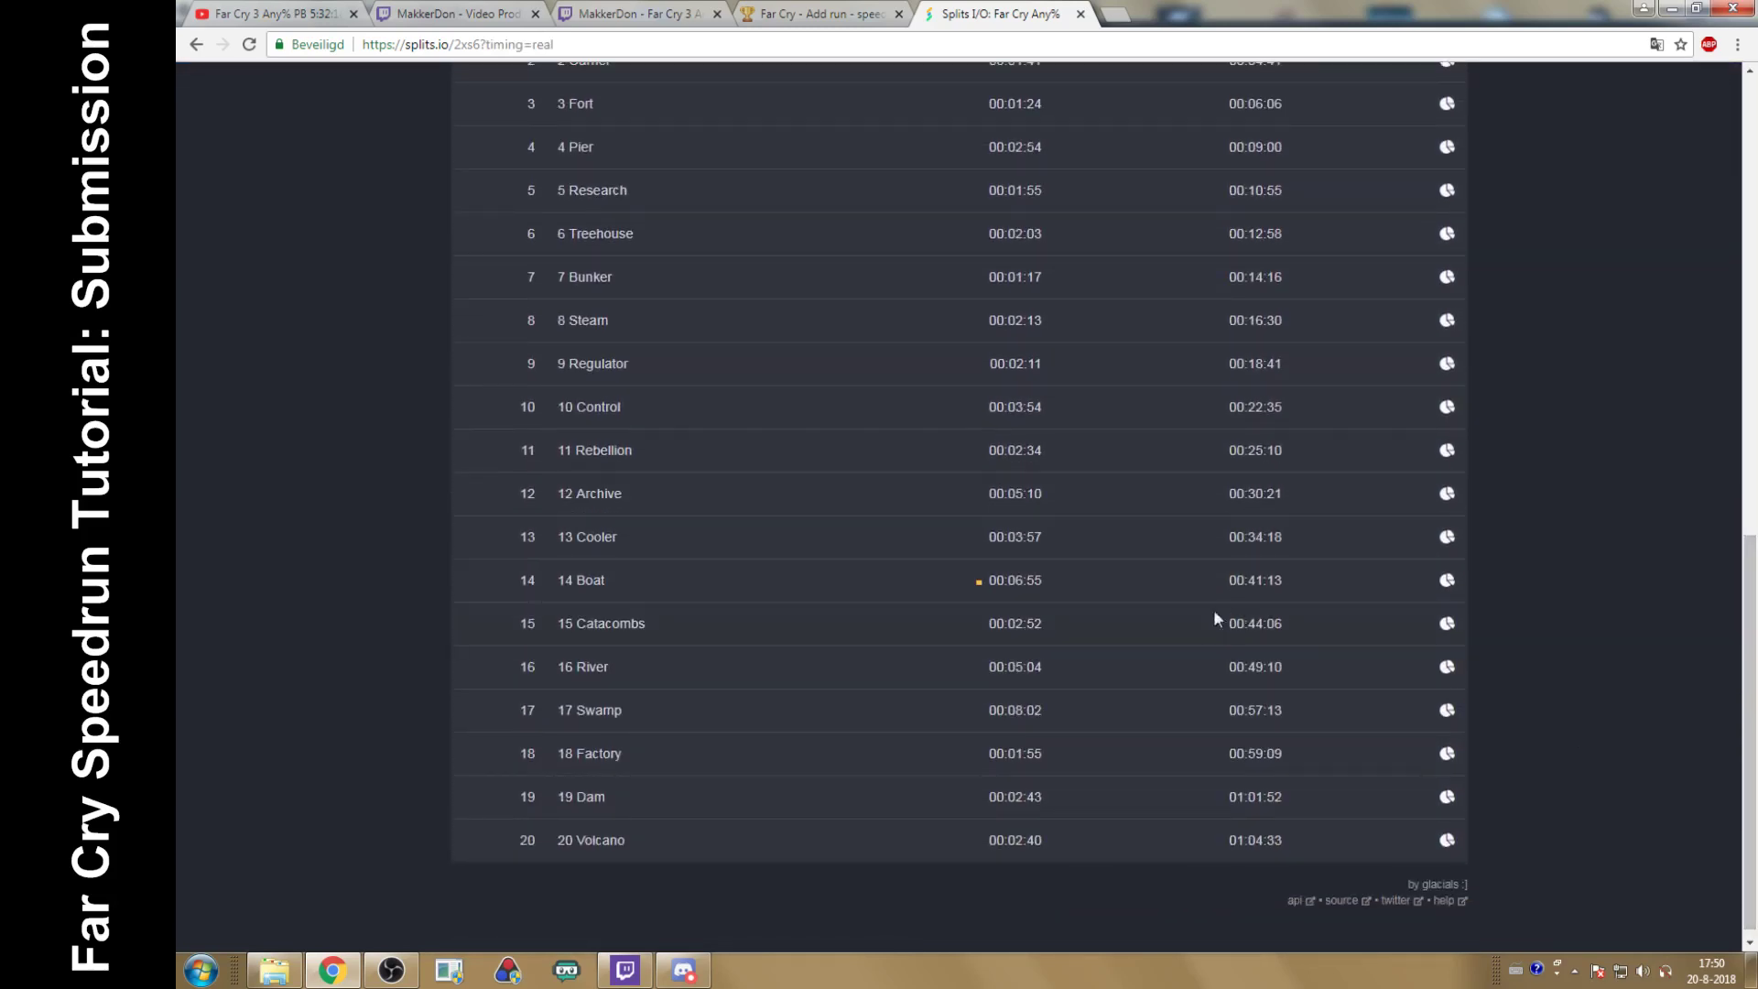
{"action": "left_click_drag", "start_coordinate": [1749, 710], "coordinate": [1752, 241]}
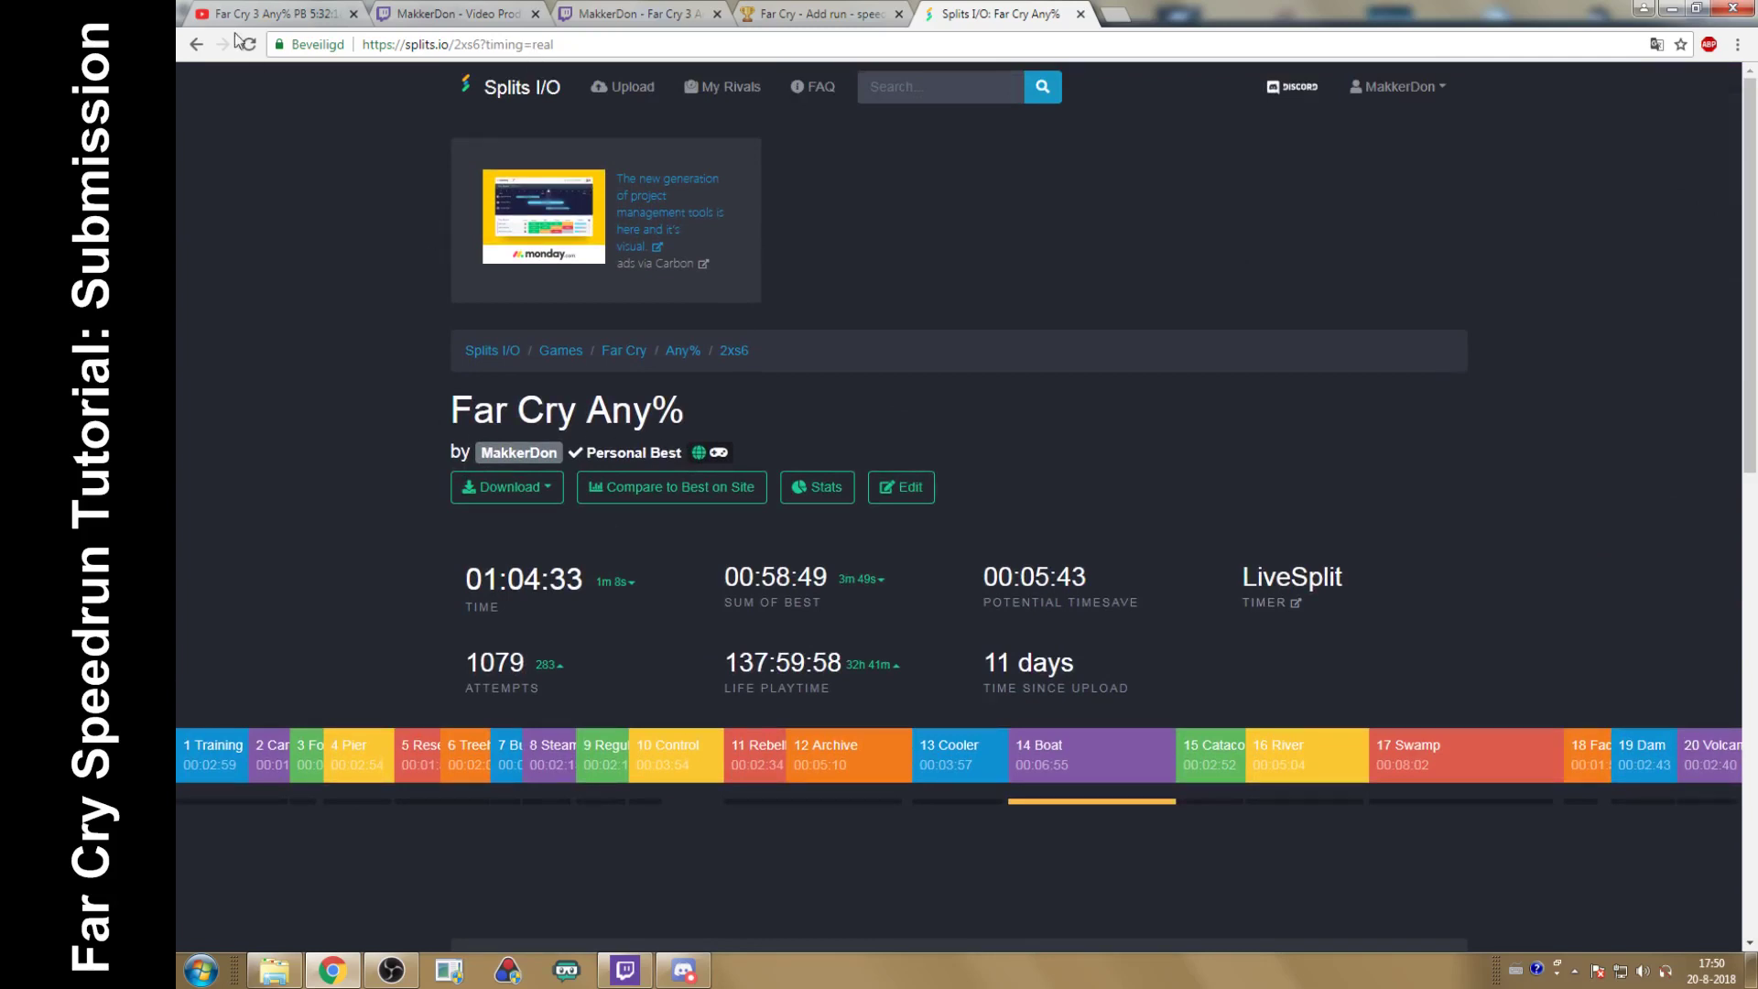
{"action": "left_click", "coordinate": [195, 44]}
{"action": "left_click", "coordinate": [195, 44]}
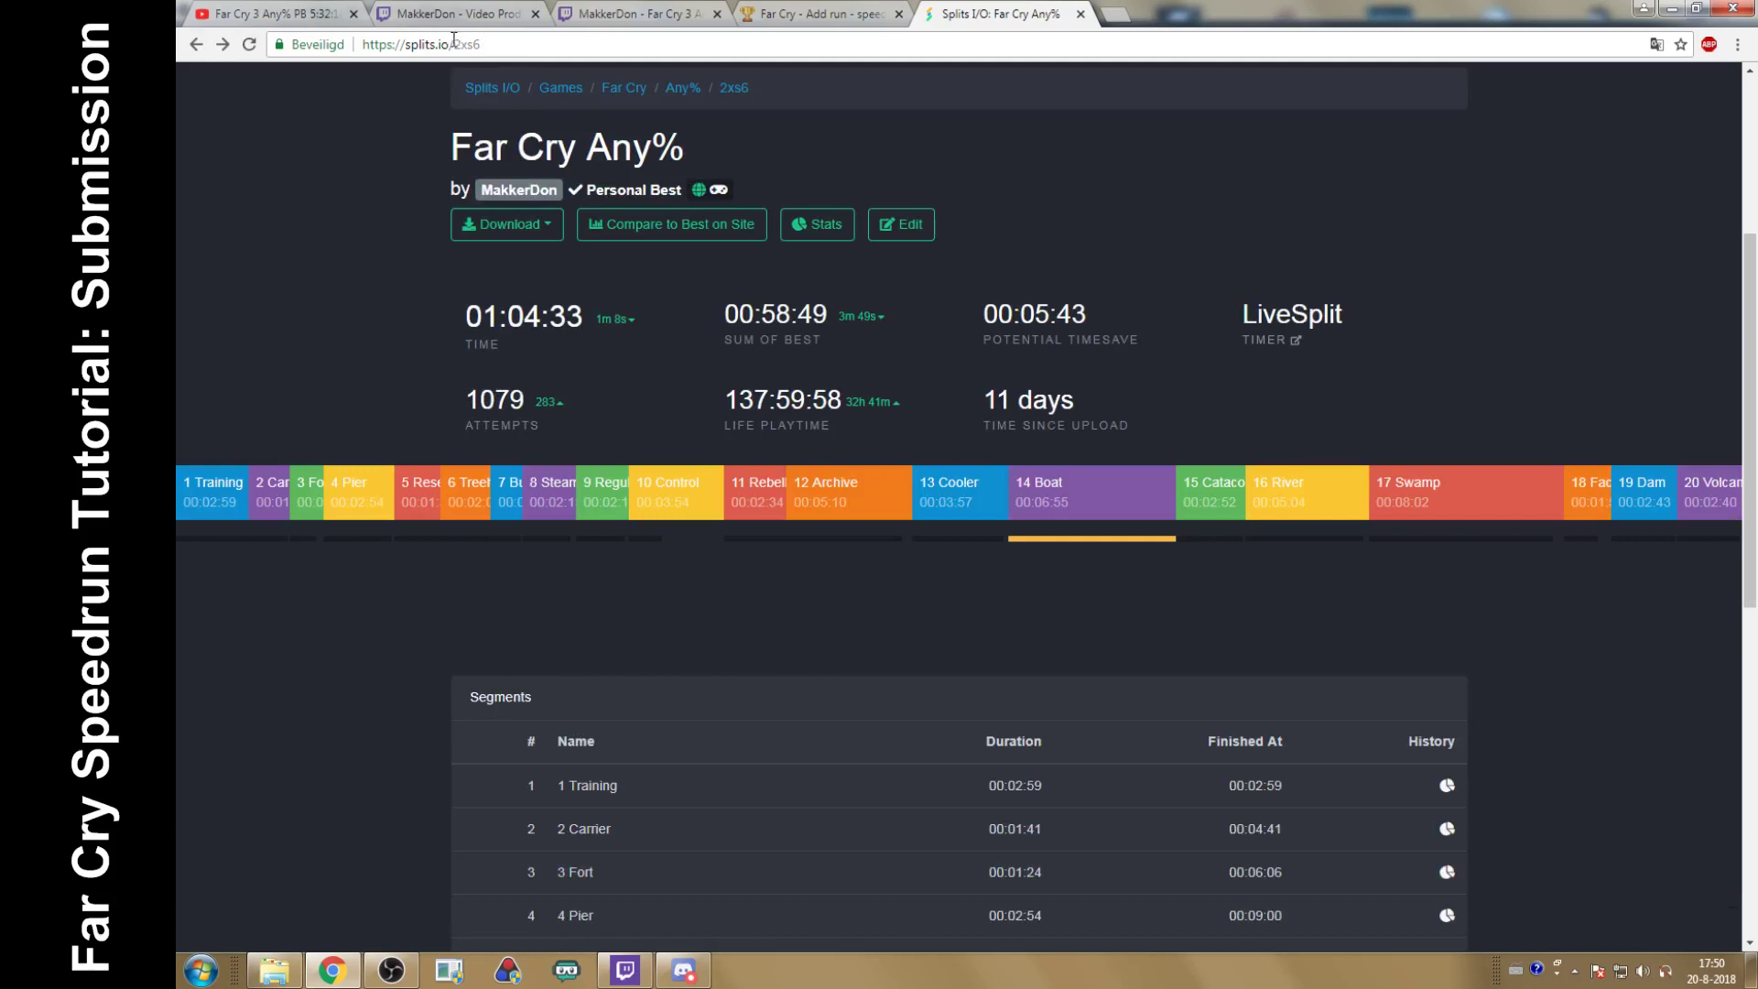
{"action": "left_click_drag", "start_coordinate": [452, 43], "coordinate": [476, 43]}
{"action": "left_click", "coordinate": [519, 191]}
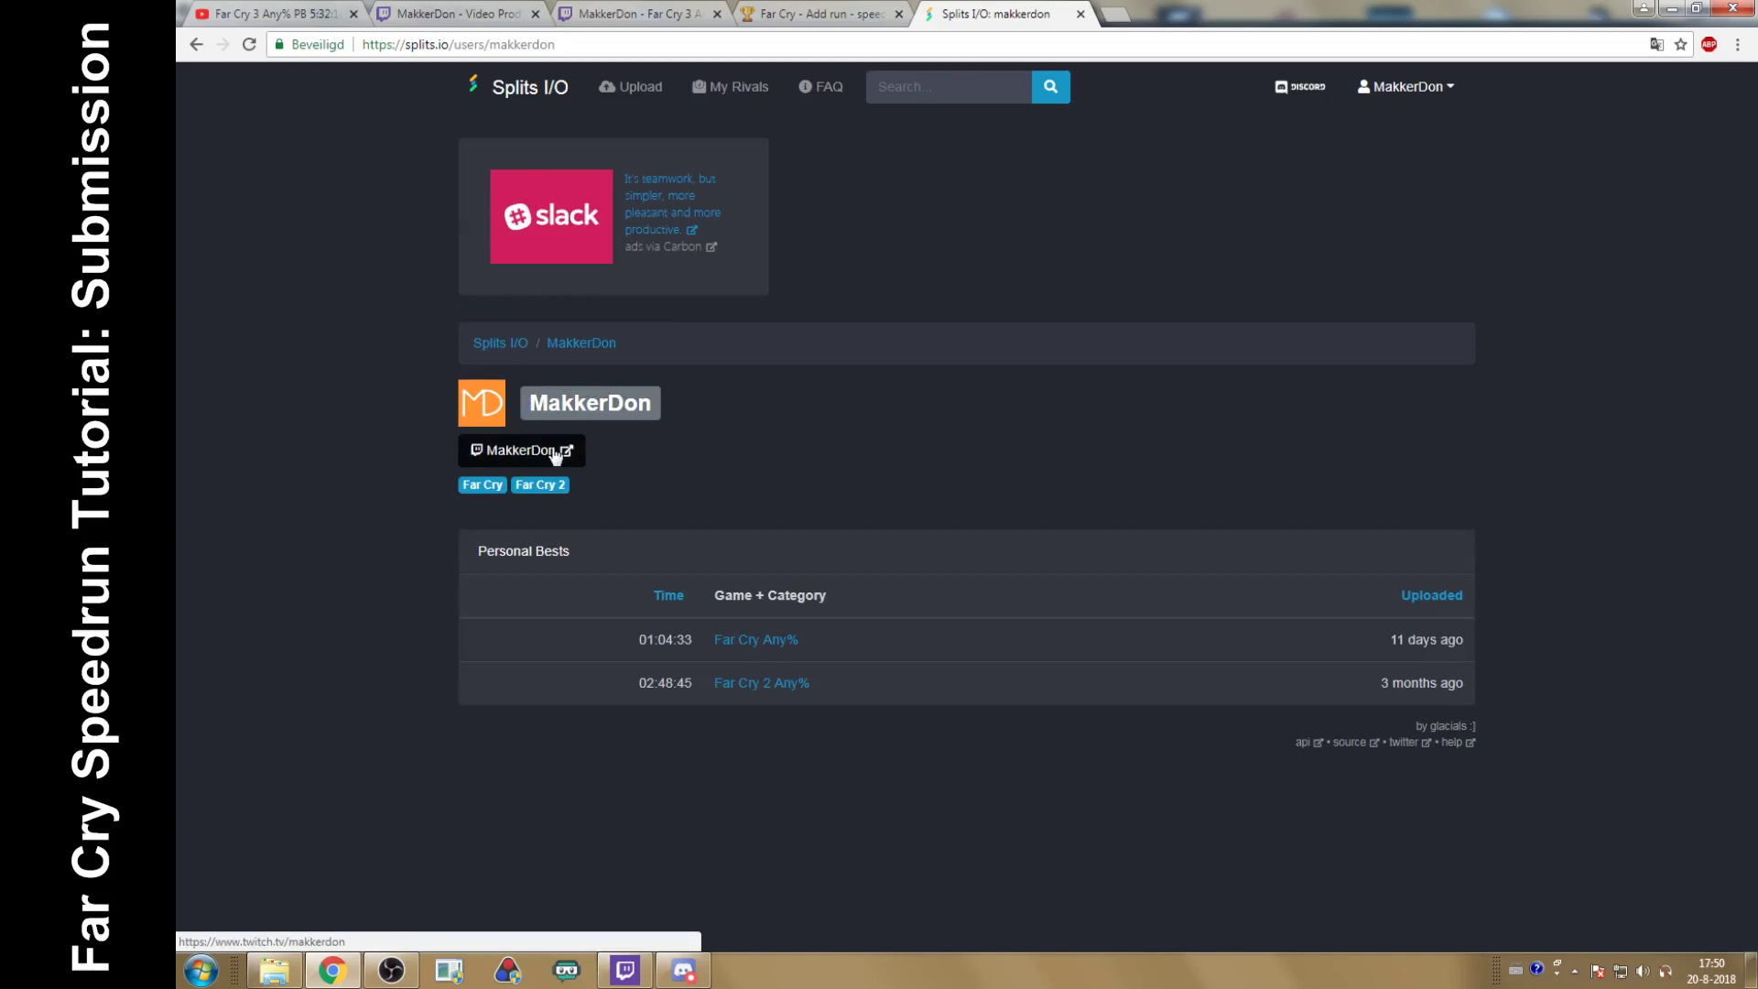
Step: Start a splits upload on Splits I/O and save the current splits in LiveSplit
{"action": "left_click", "coordinate": [623, 96]}
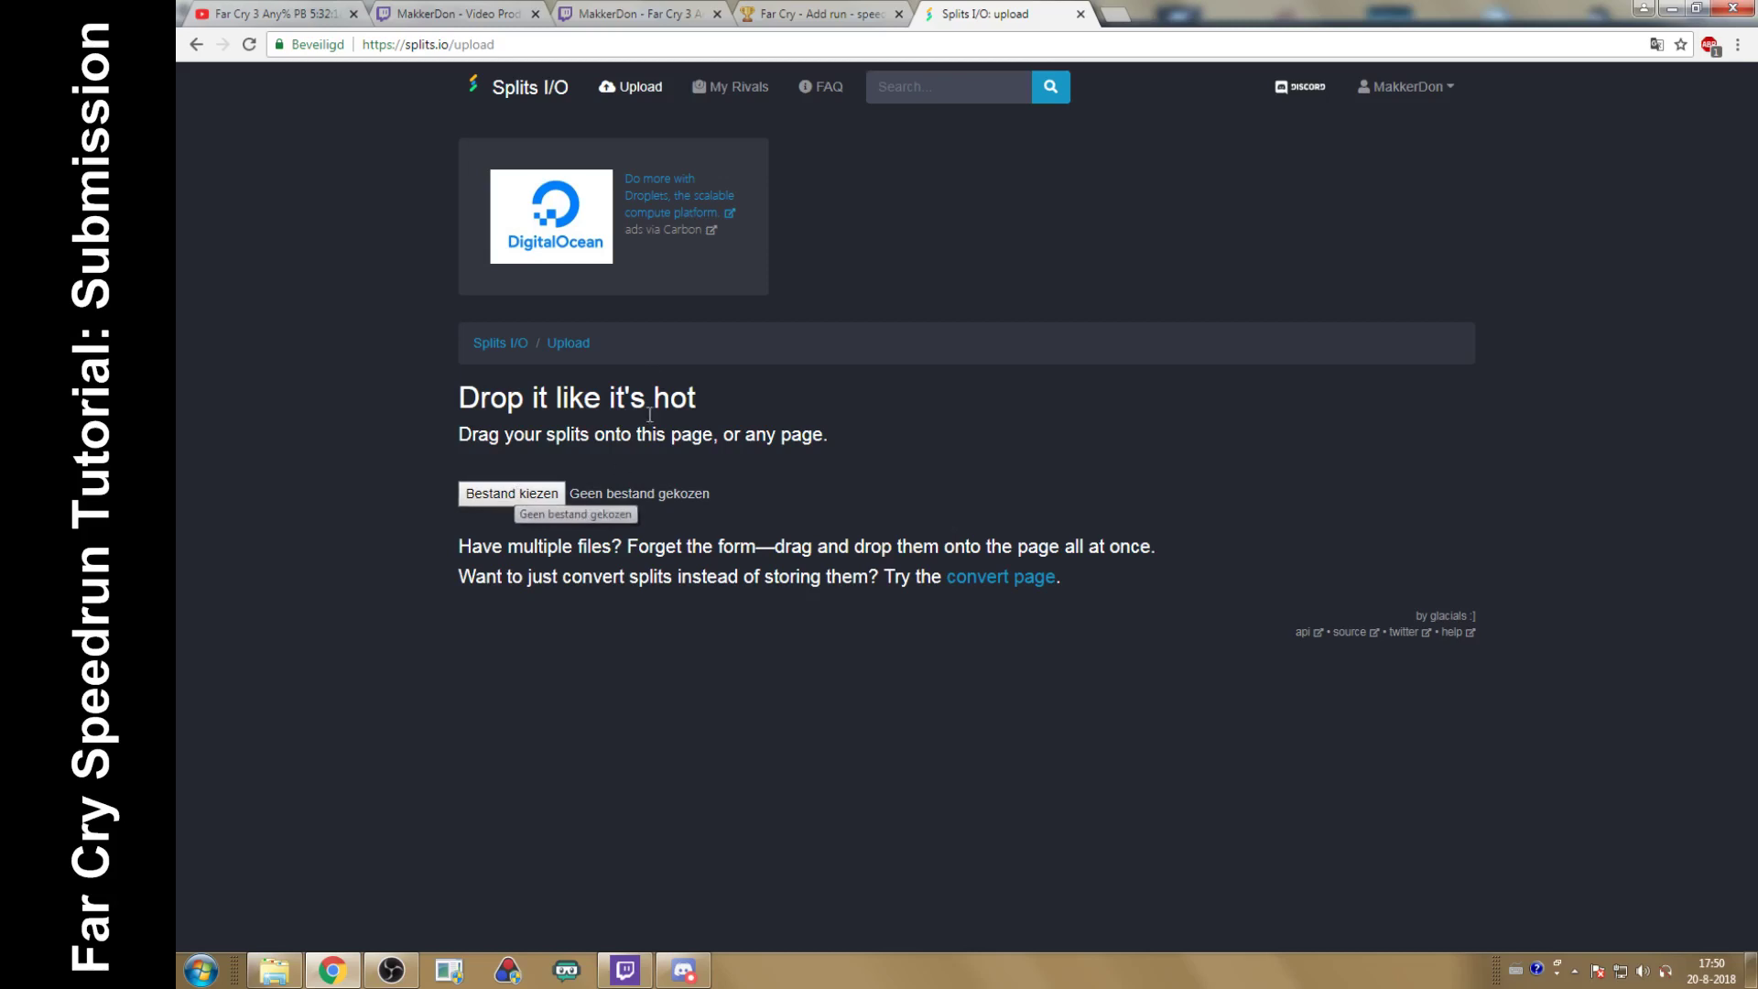
{"action": "left_click", "coordinate": [513, 499]}
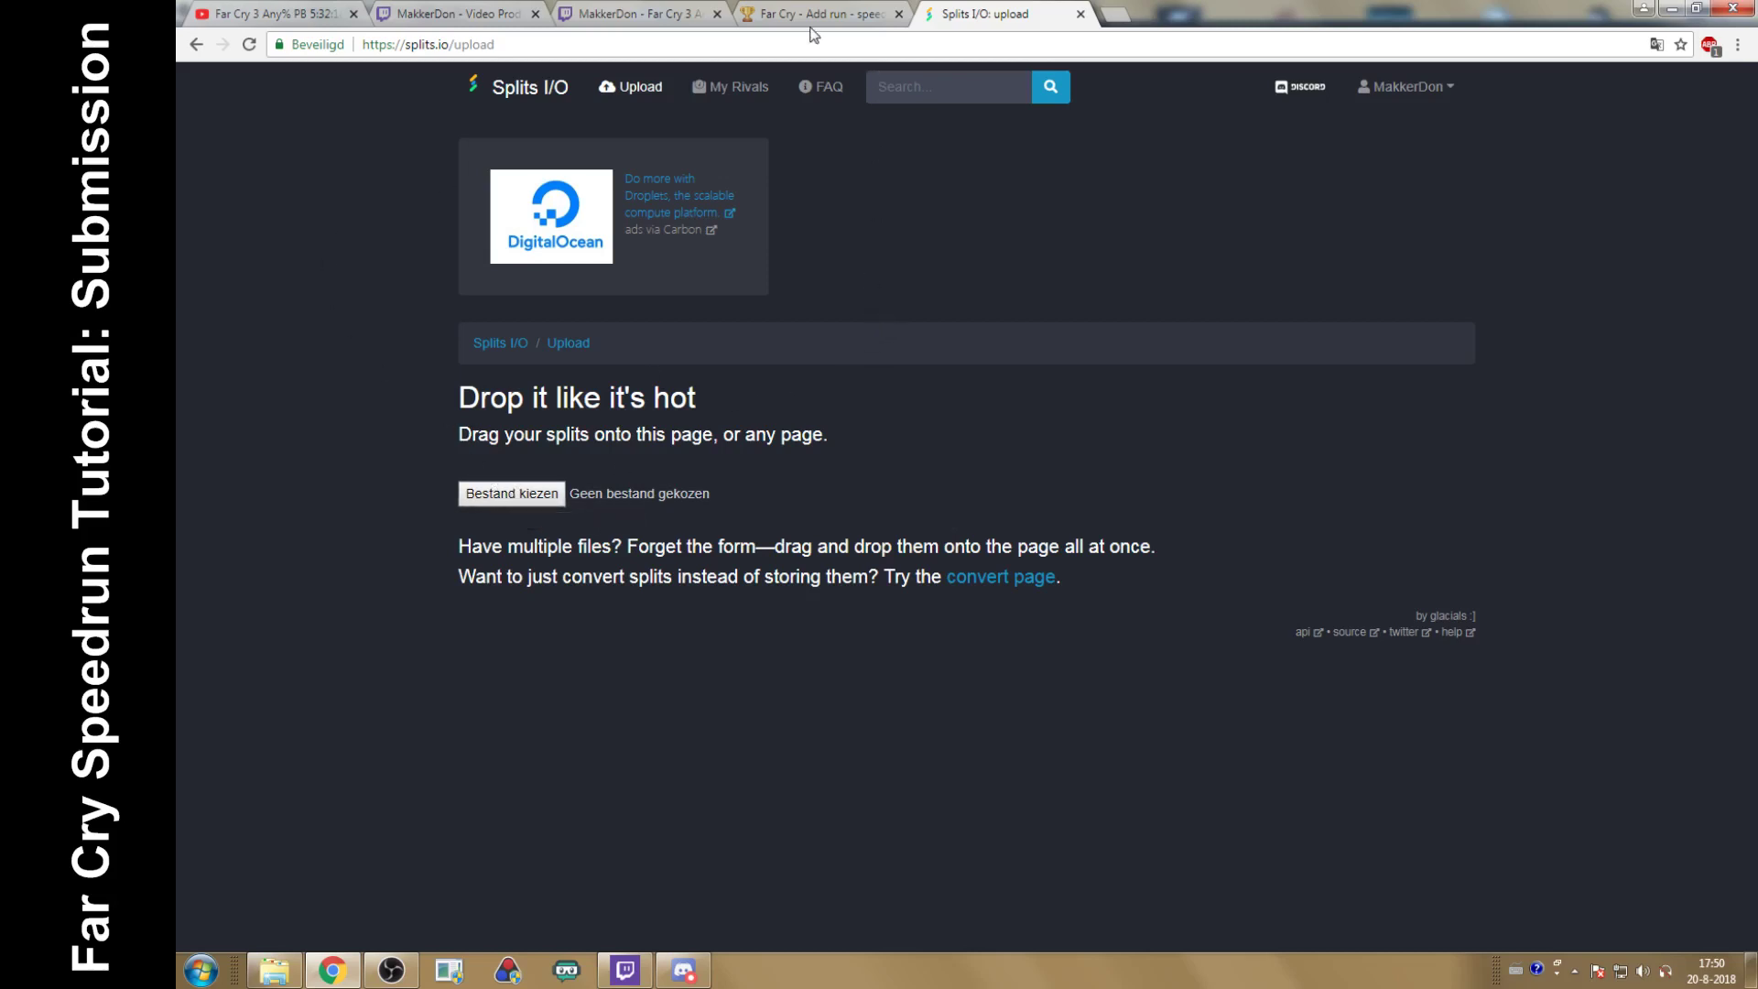
{"action": "right_click", "coordinate": [505, 968]}
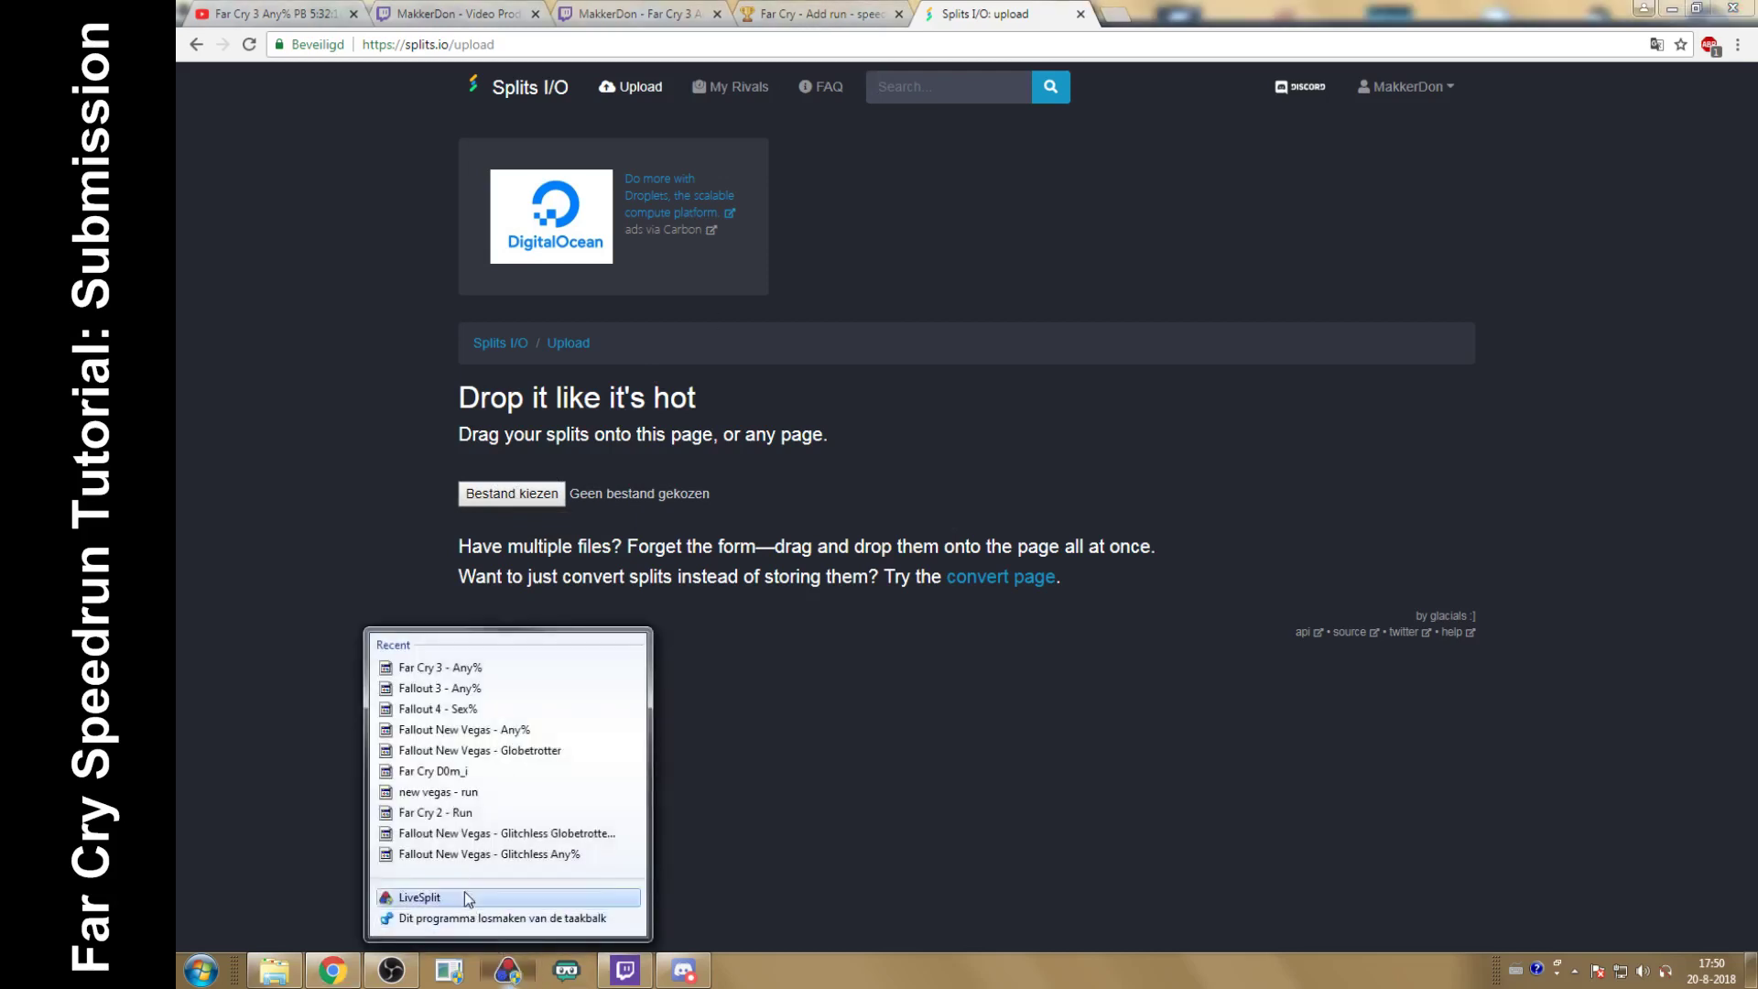
{"action": "left_click", "coordinate": [509, 970]}
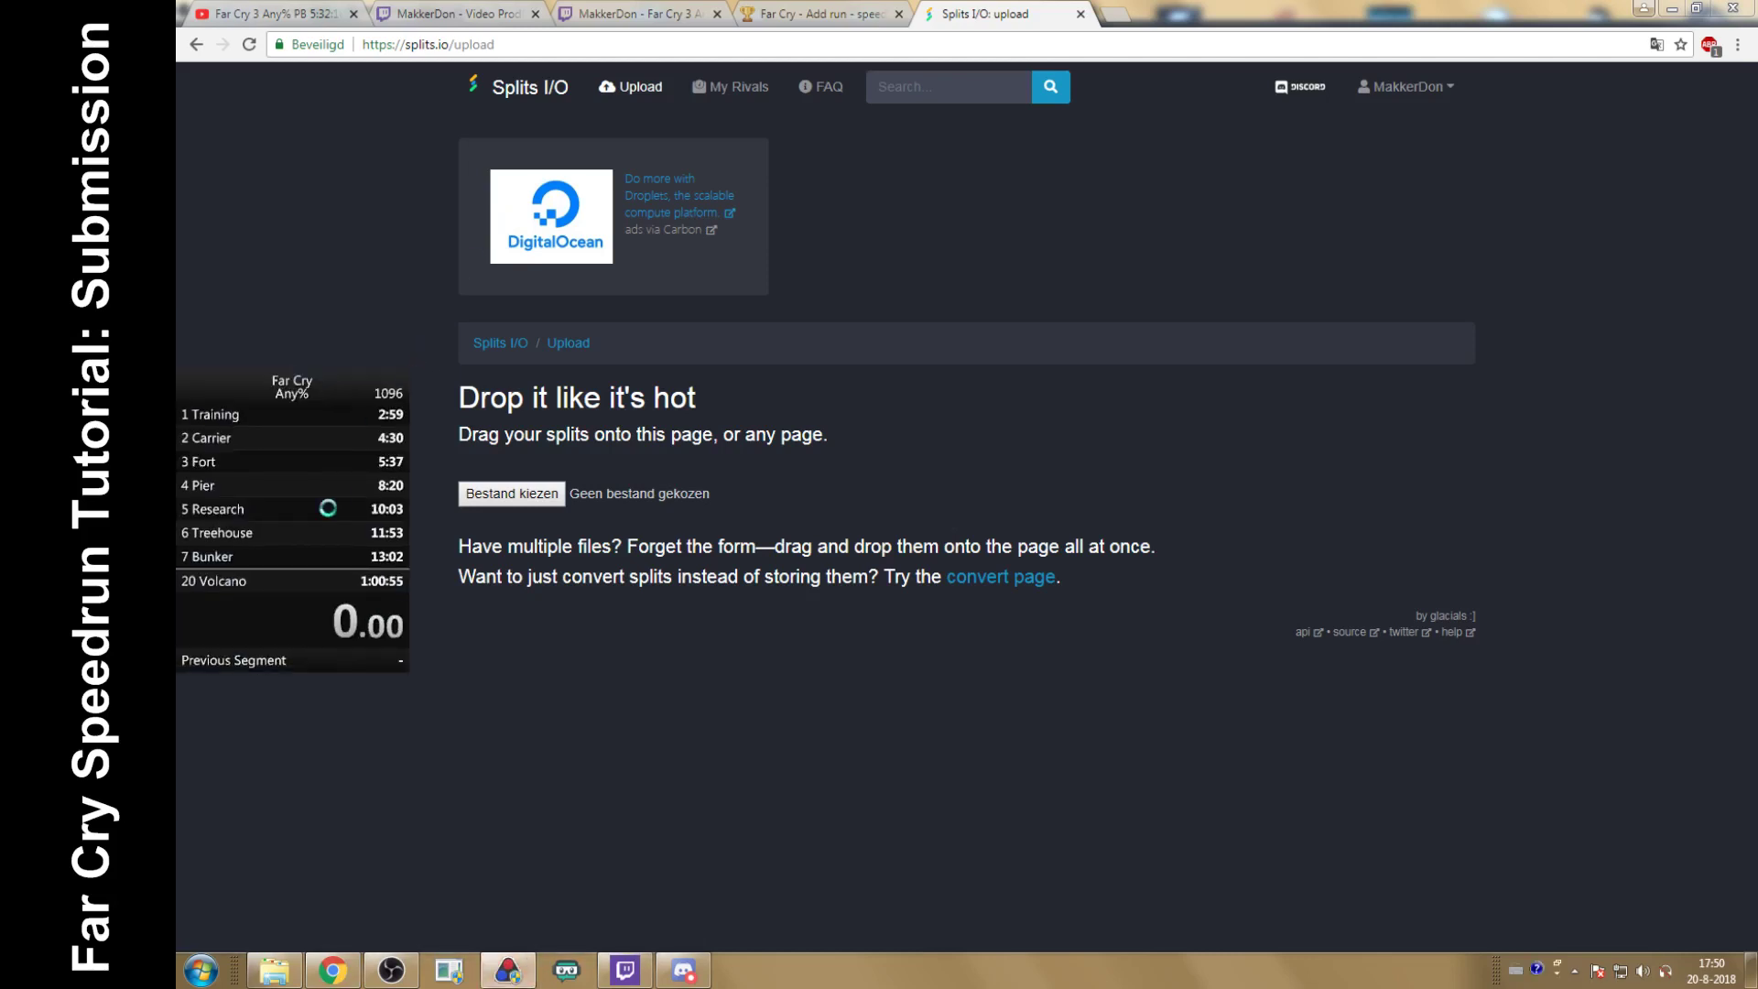
{"action": "right_click", "coordinate": [328, 508]}
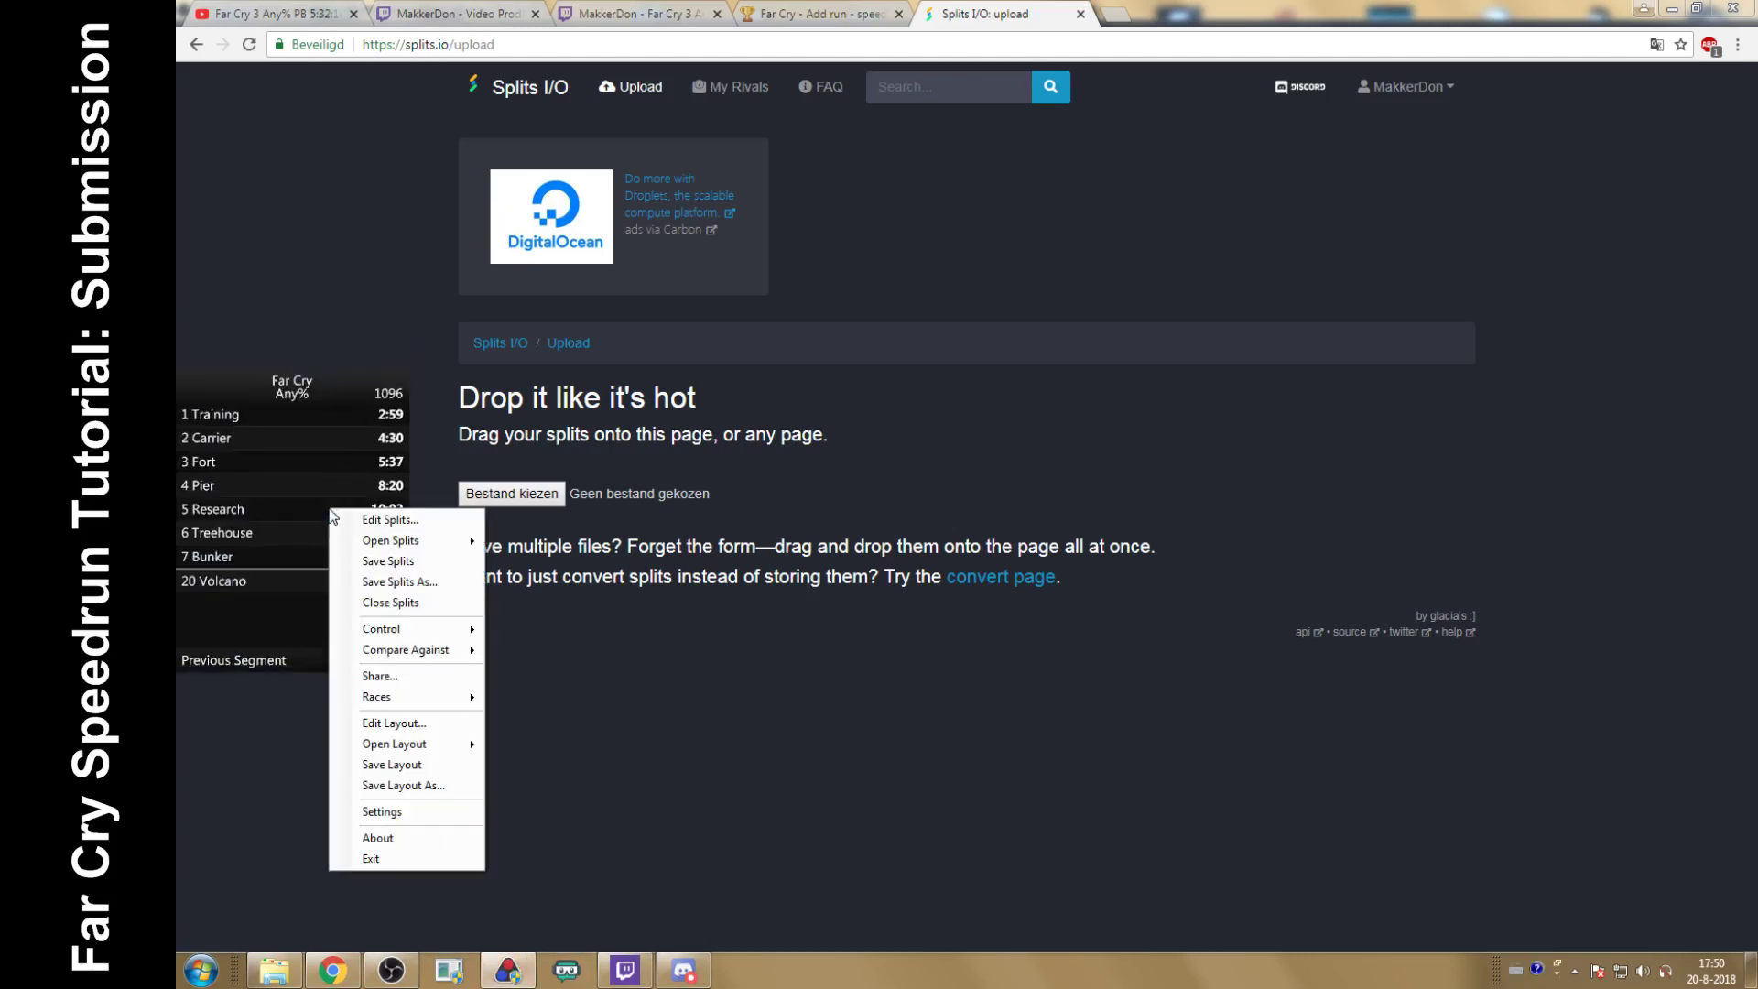
{"action": "left_click", "coordinate": [419, 567]}
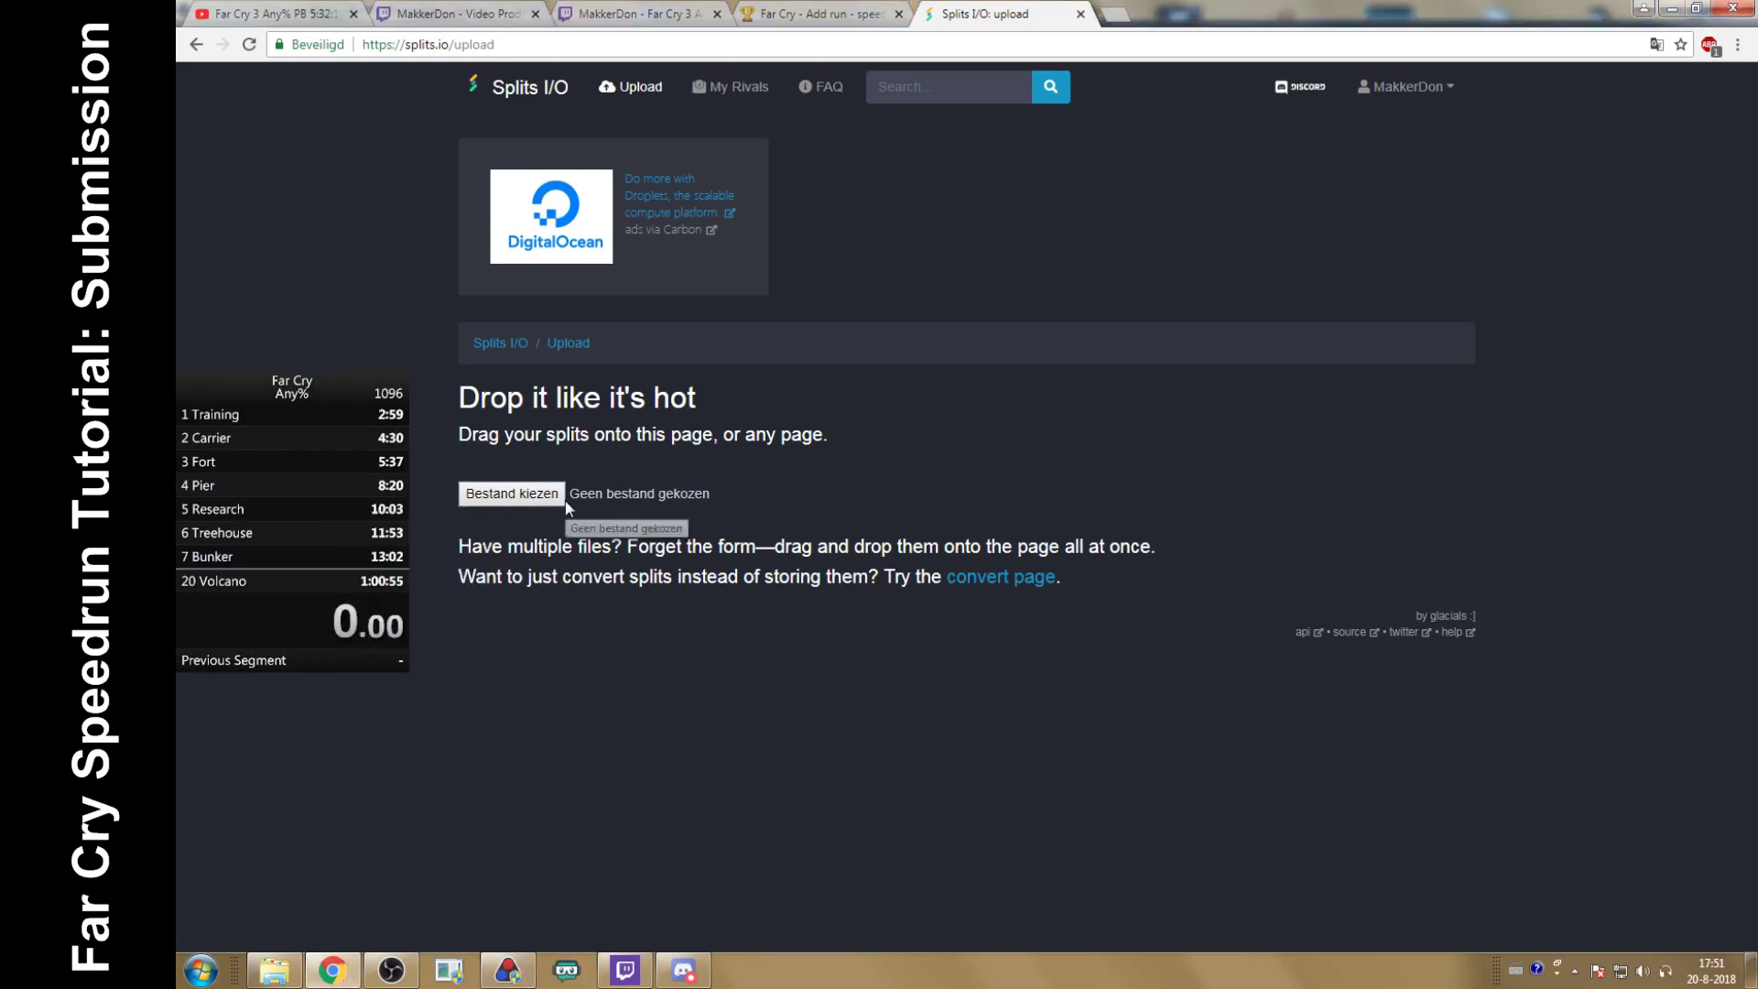
Step: Exit LiveSplit and go back to the previous Splits I/O page
{"action": "right_click", "coordinate": [345, 501]}
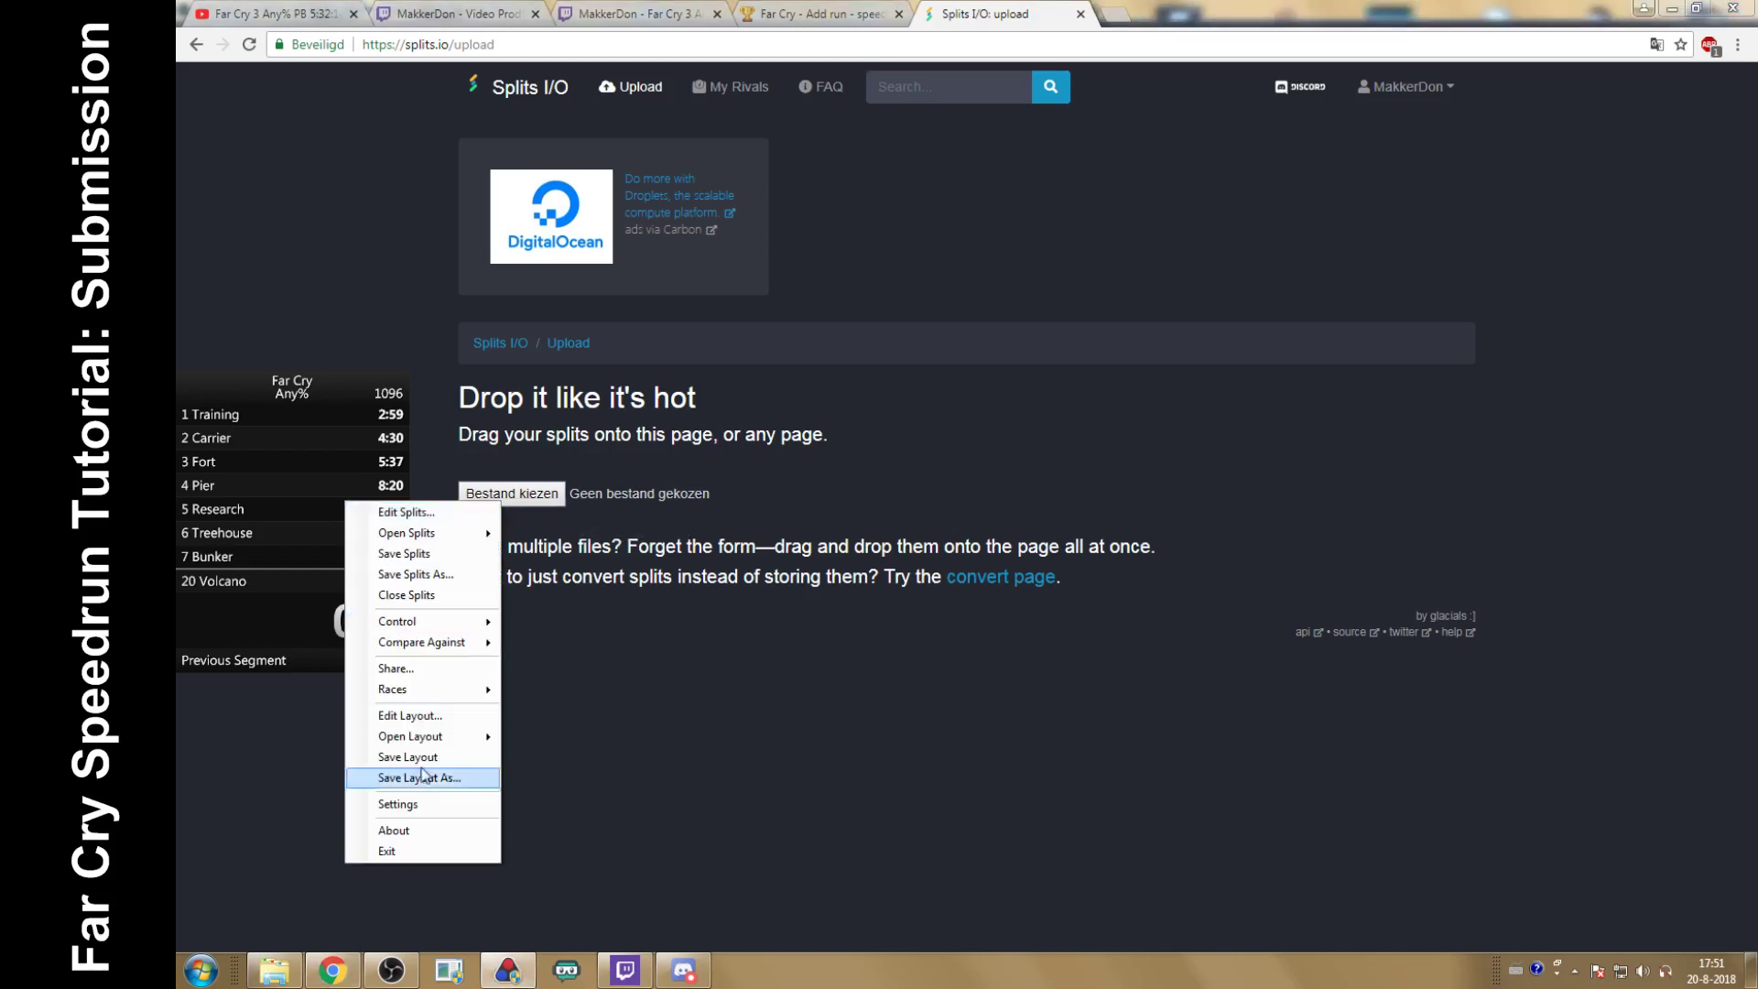
{"action": "left_click", "coordinate": [424, 859]}
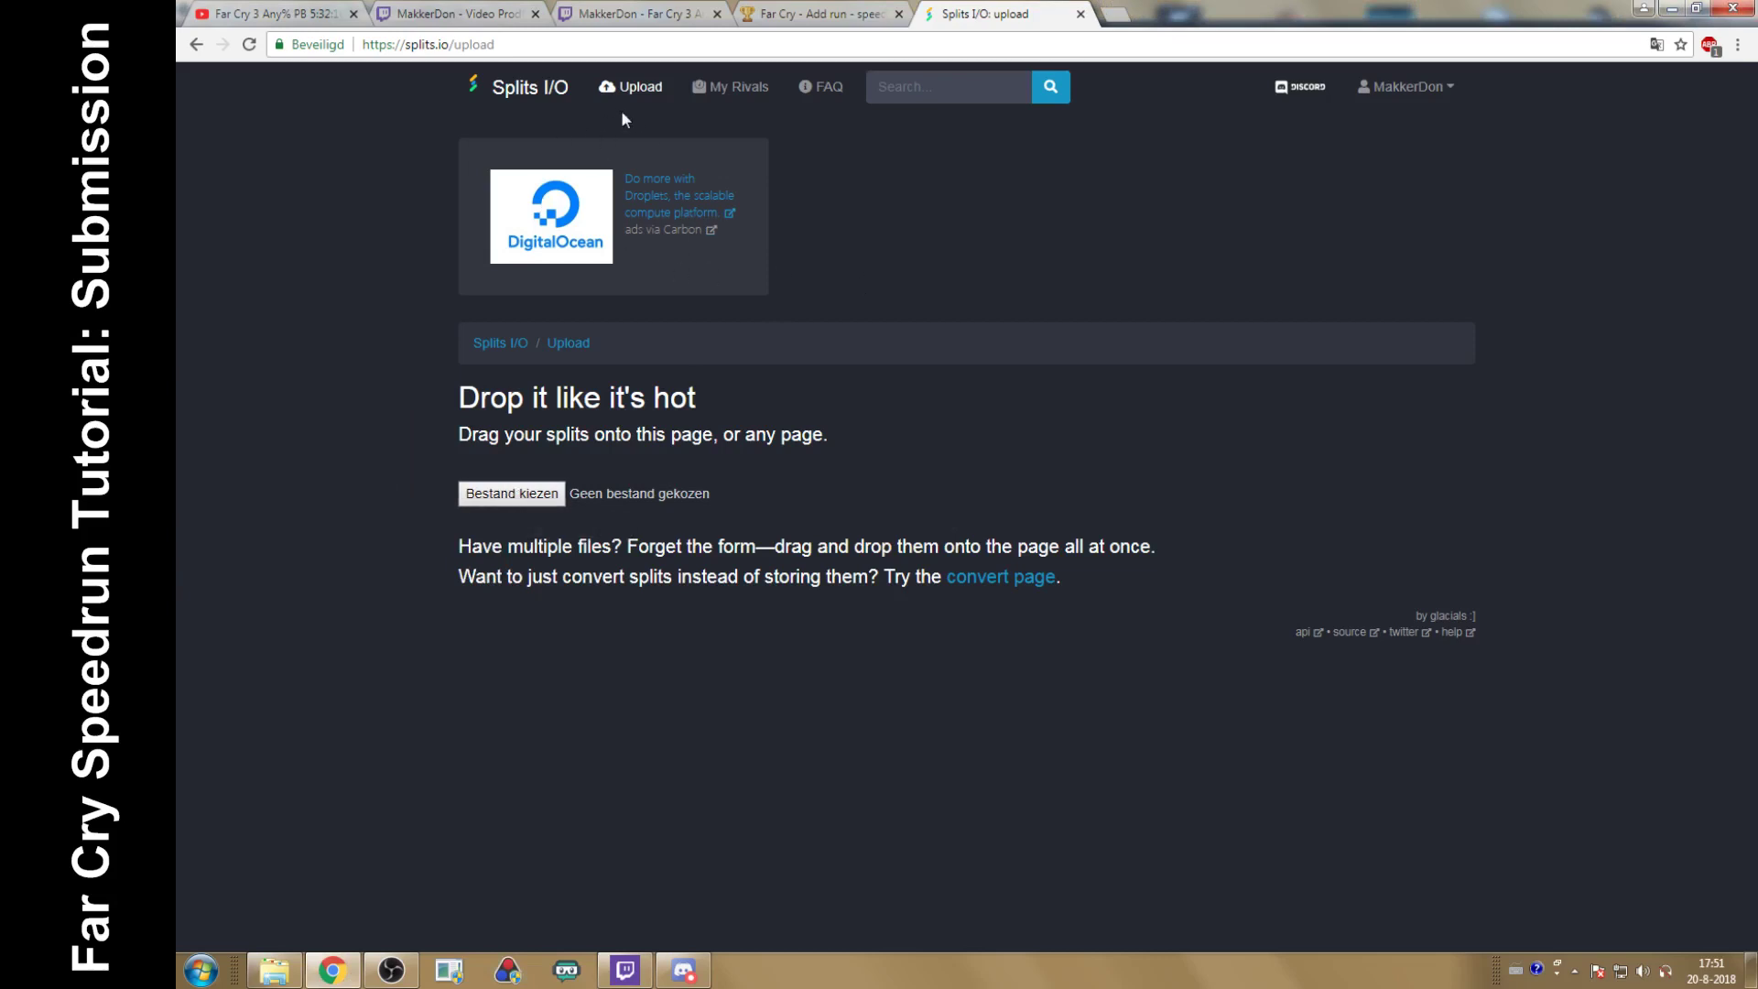
{"action": "left_click", "coordinate": [197, 45]}
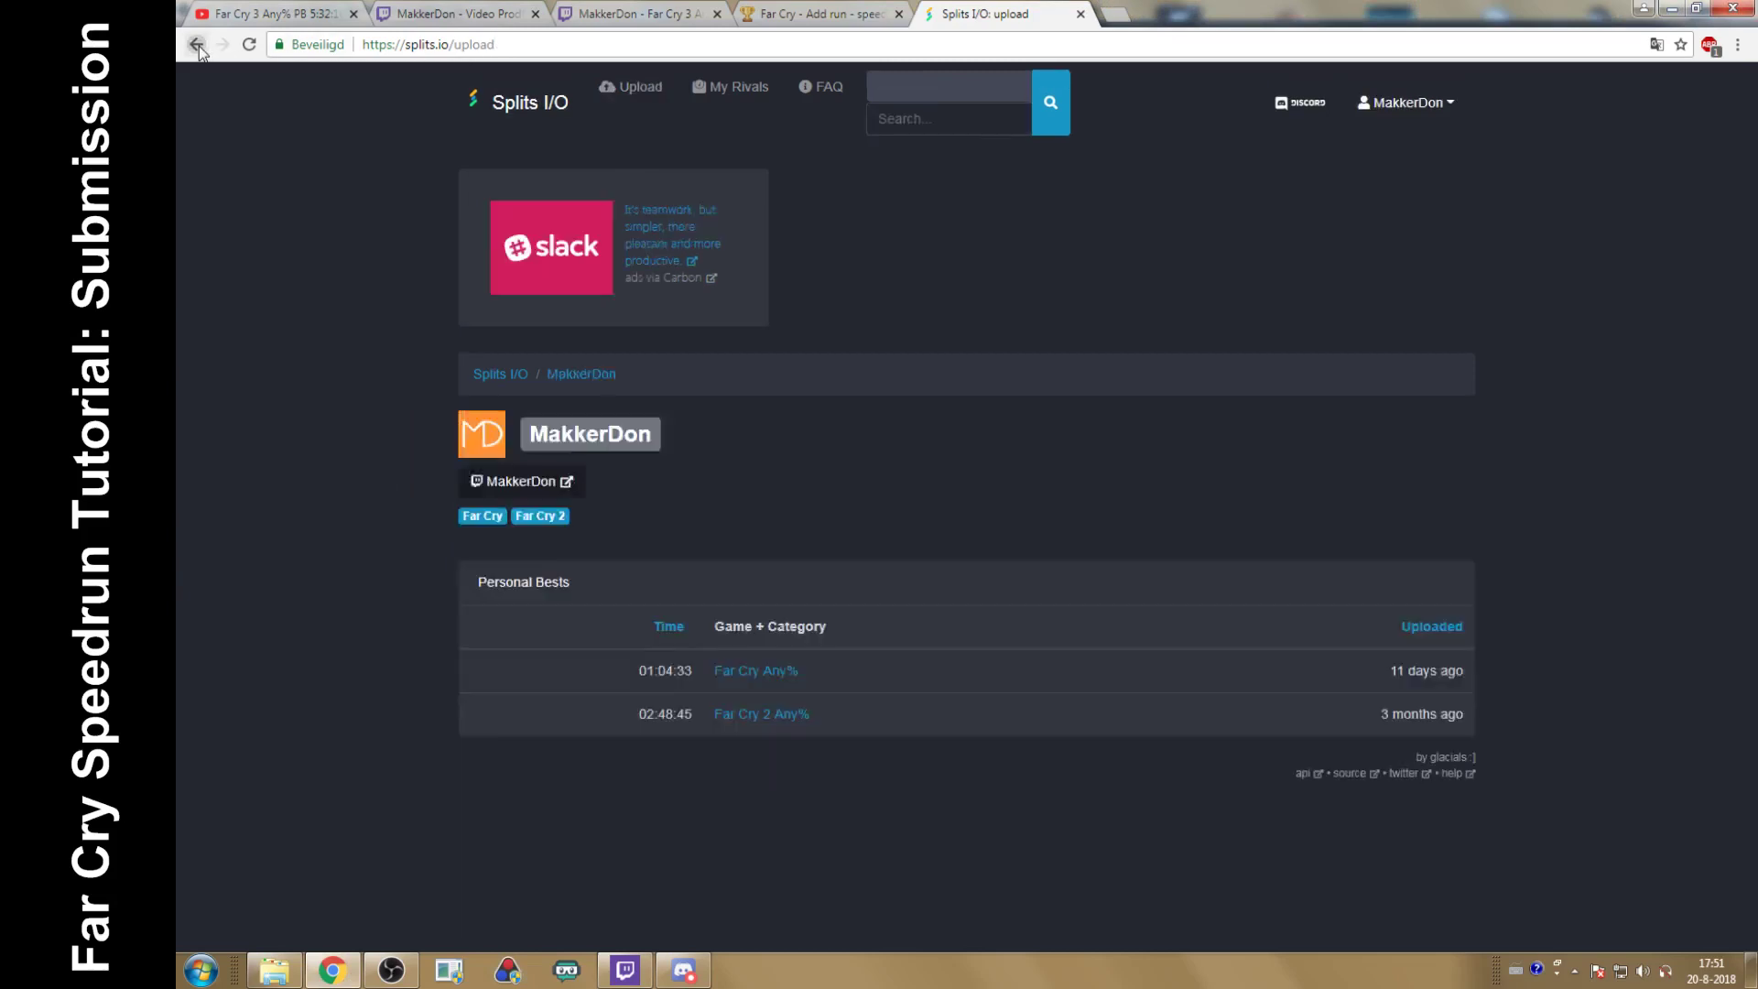
Step: Select the Far Cry Any% splits page address and switch back to the speedrun.com form
{"action": "left_click", "coordinate": [197, 45]}
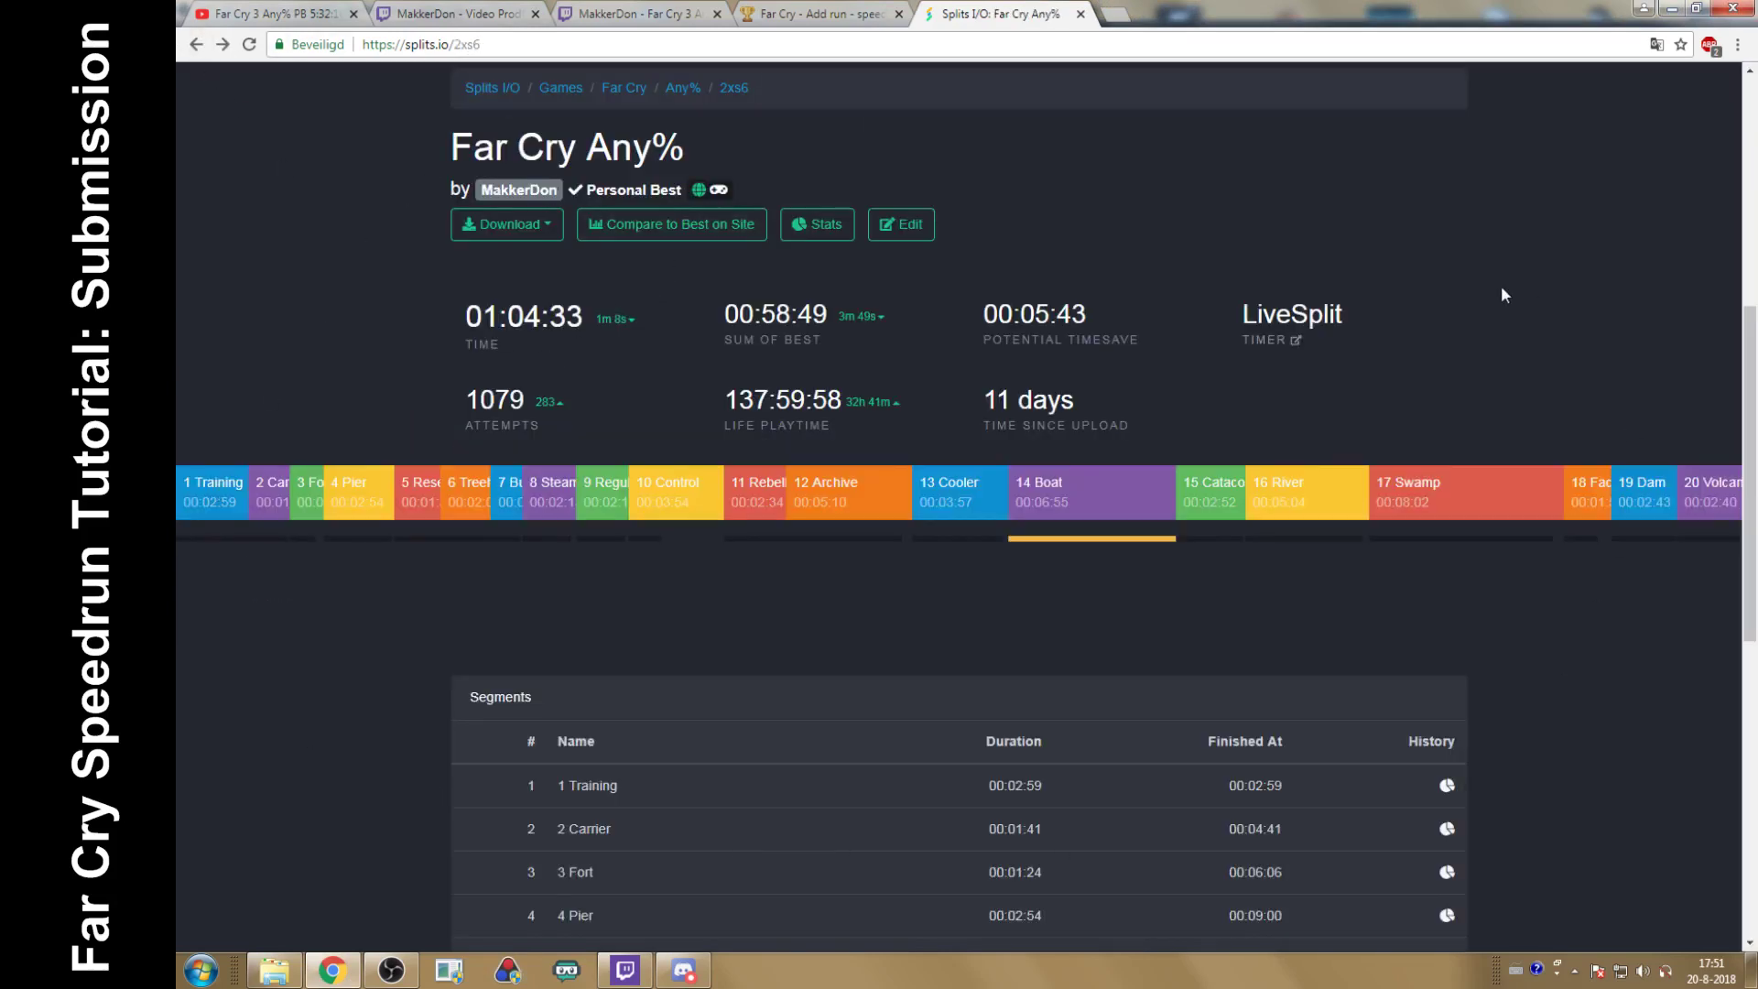
{"action": "left_click_drag", "start_coordinate": [517, 43], "coordinate": [369, 44]}
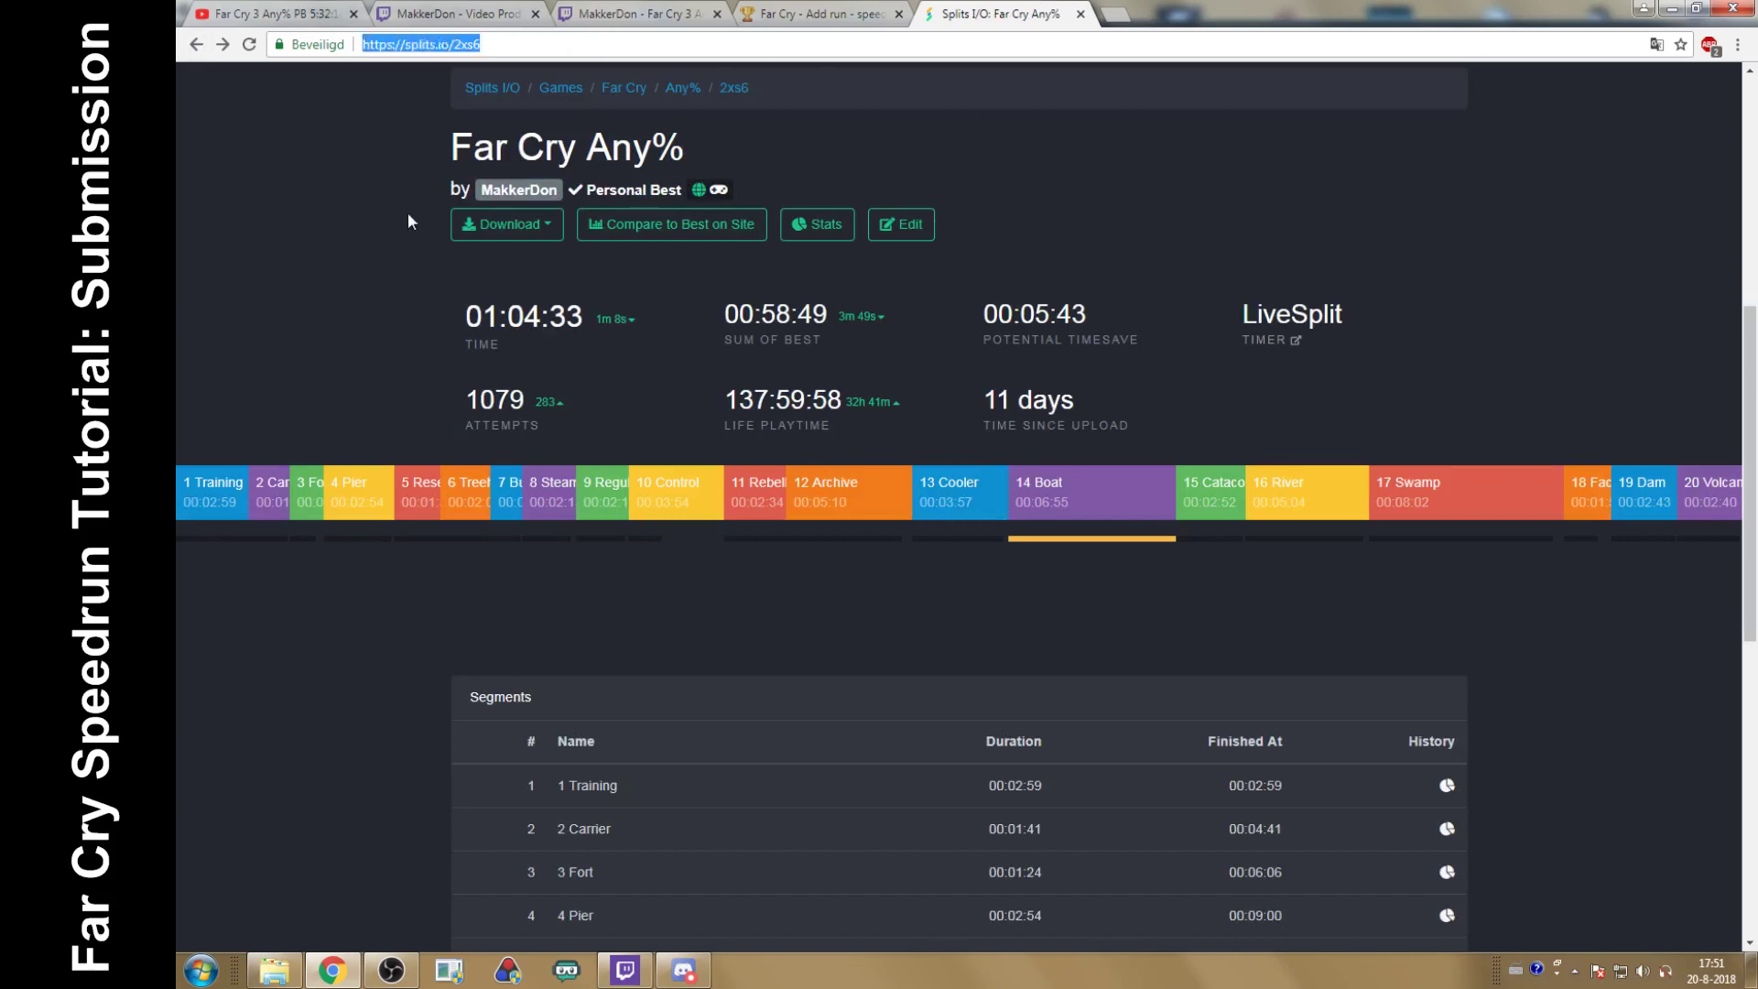
{"action": "left_click", "coordinate": [810, 14]}
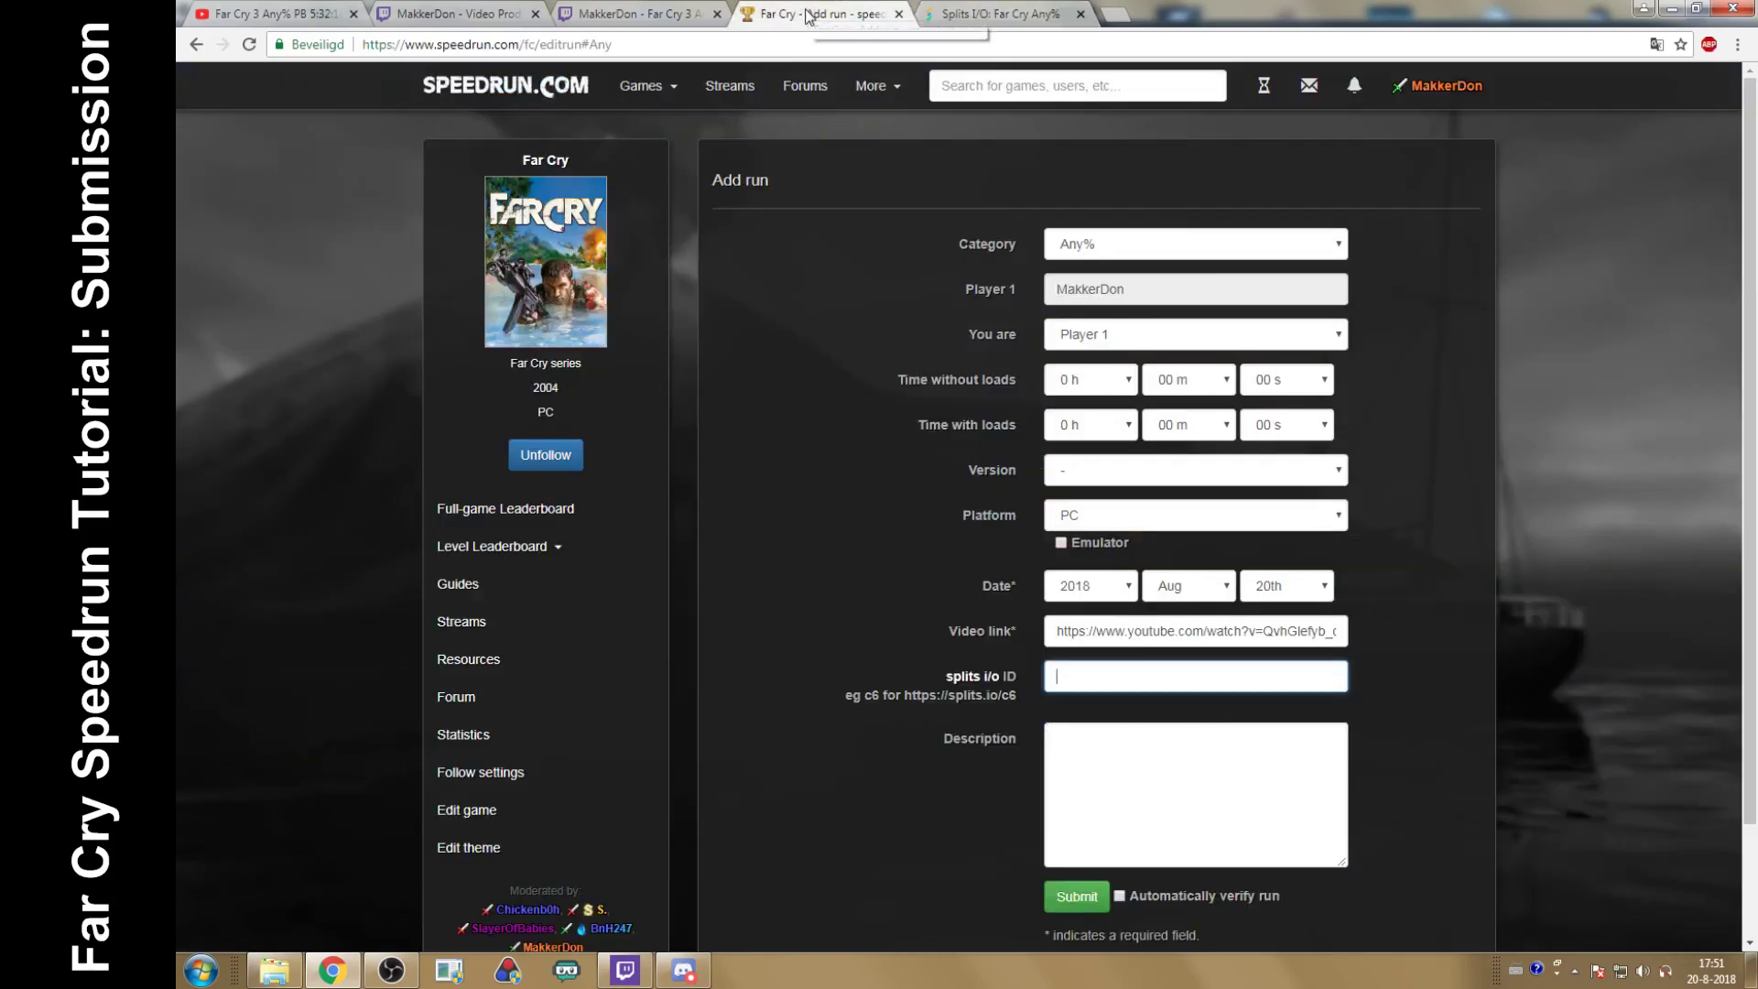
{"action": "left_click", "coordinate": [1095, 683]}
{"action": "type", "text": "https://splits.io/2xs6"}
{"action": "left_click", "coordinate": [1480, 637]}
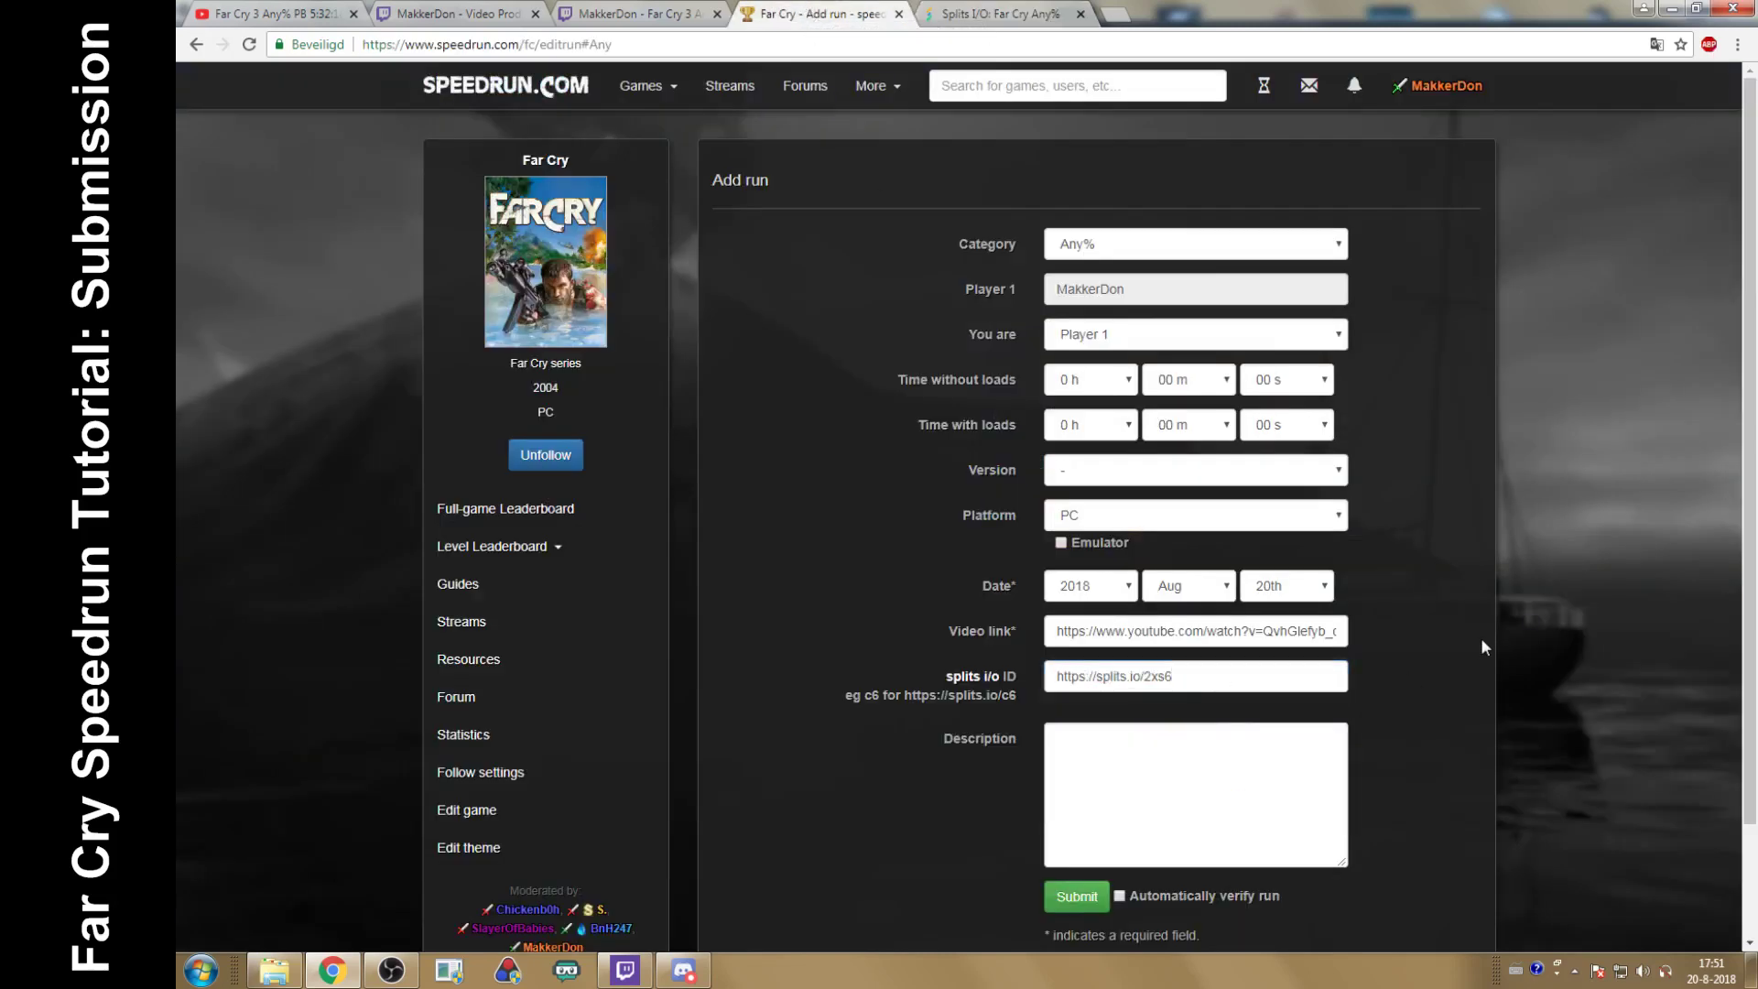
{"action": "left_click", "coordinate": [1225, 779]}
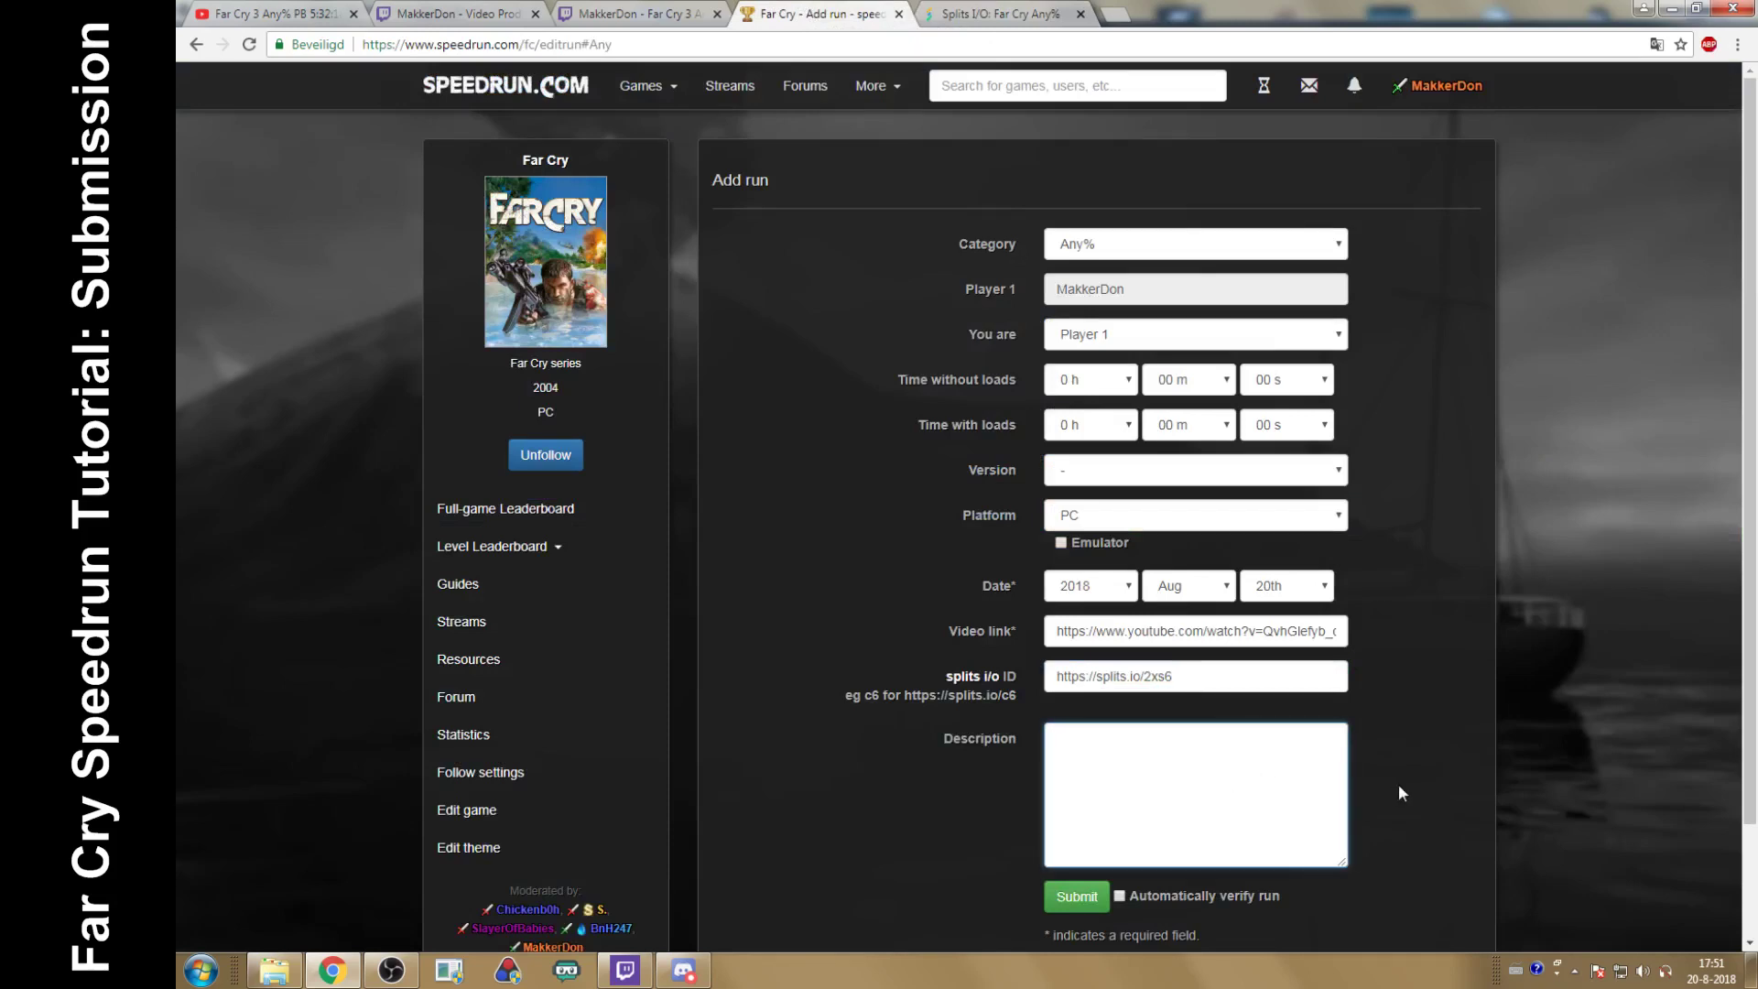
{"action": "type", "text": "thats it"}
Step: Open the Far Cry leaderboard and view the 4th-place runner's profile
{"action": "left_click", "coordinate": [535, 161]}
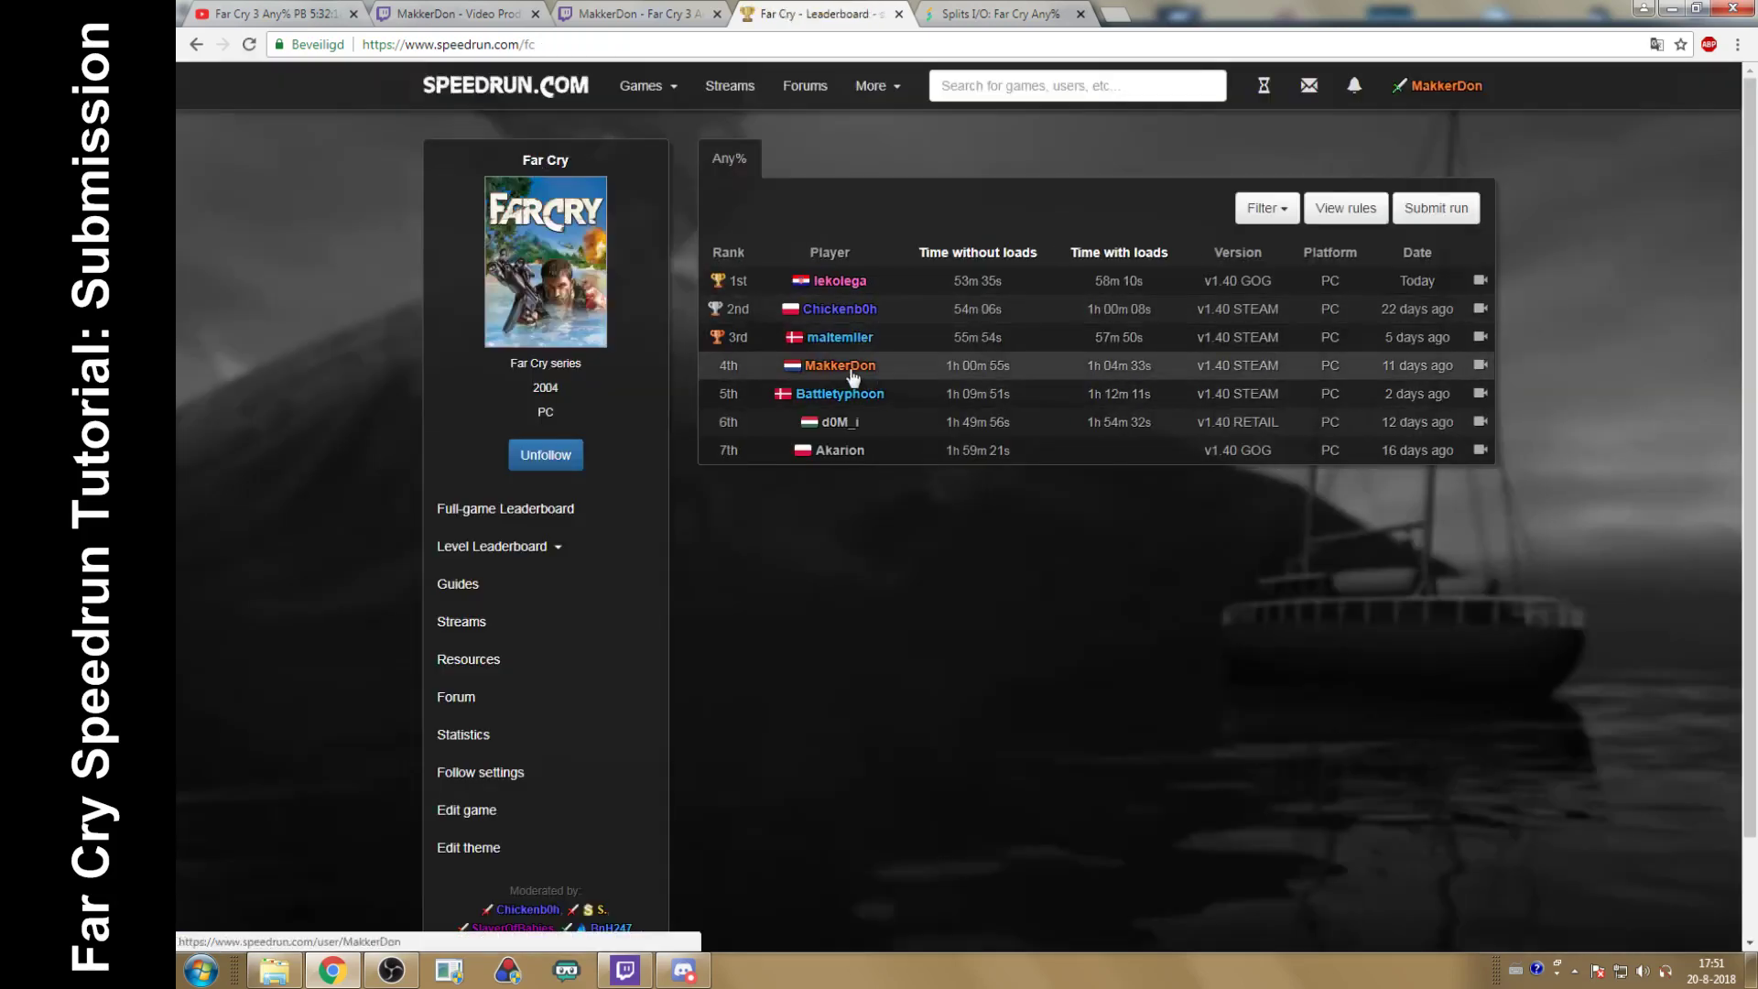
{"action": "left_click", "coordinate": [850, 370]}
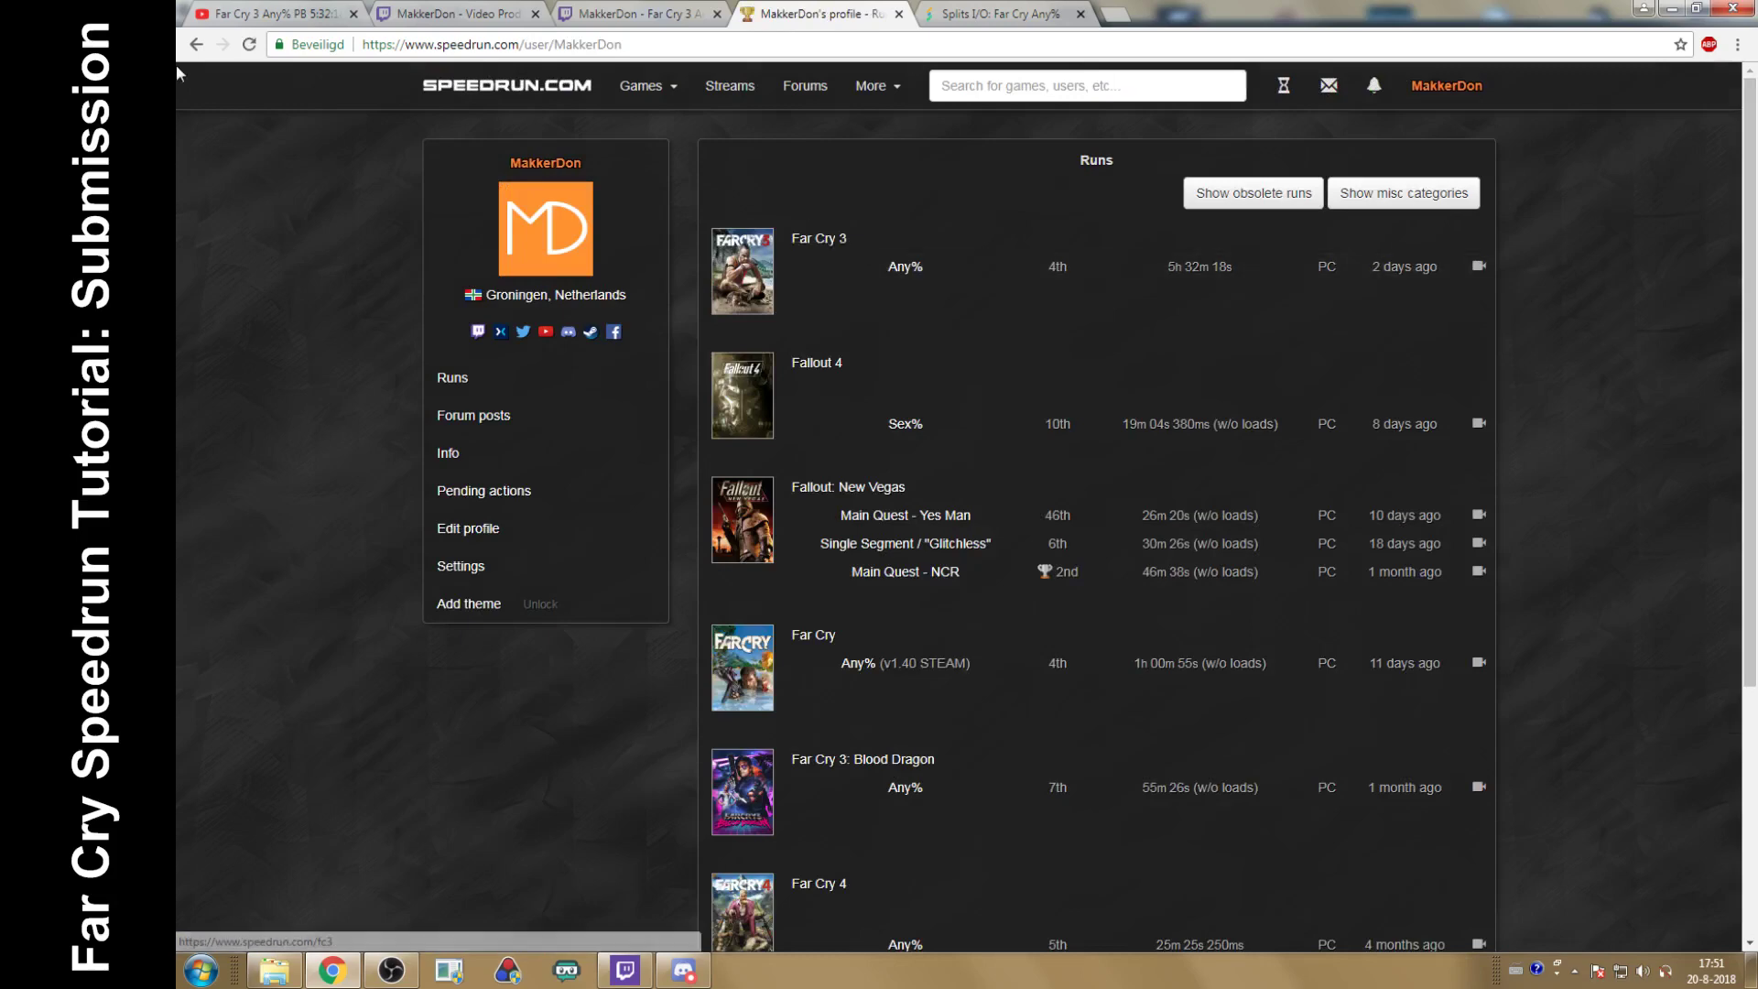
{"action": "left_click", "coordinate": [196, 44]}
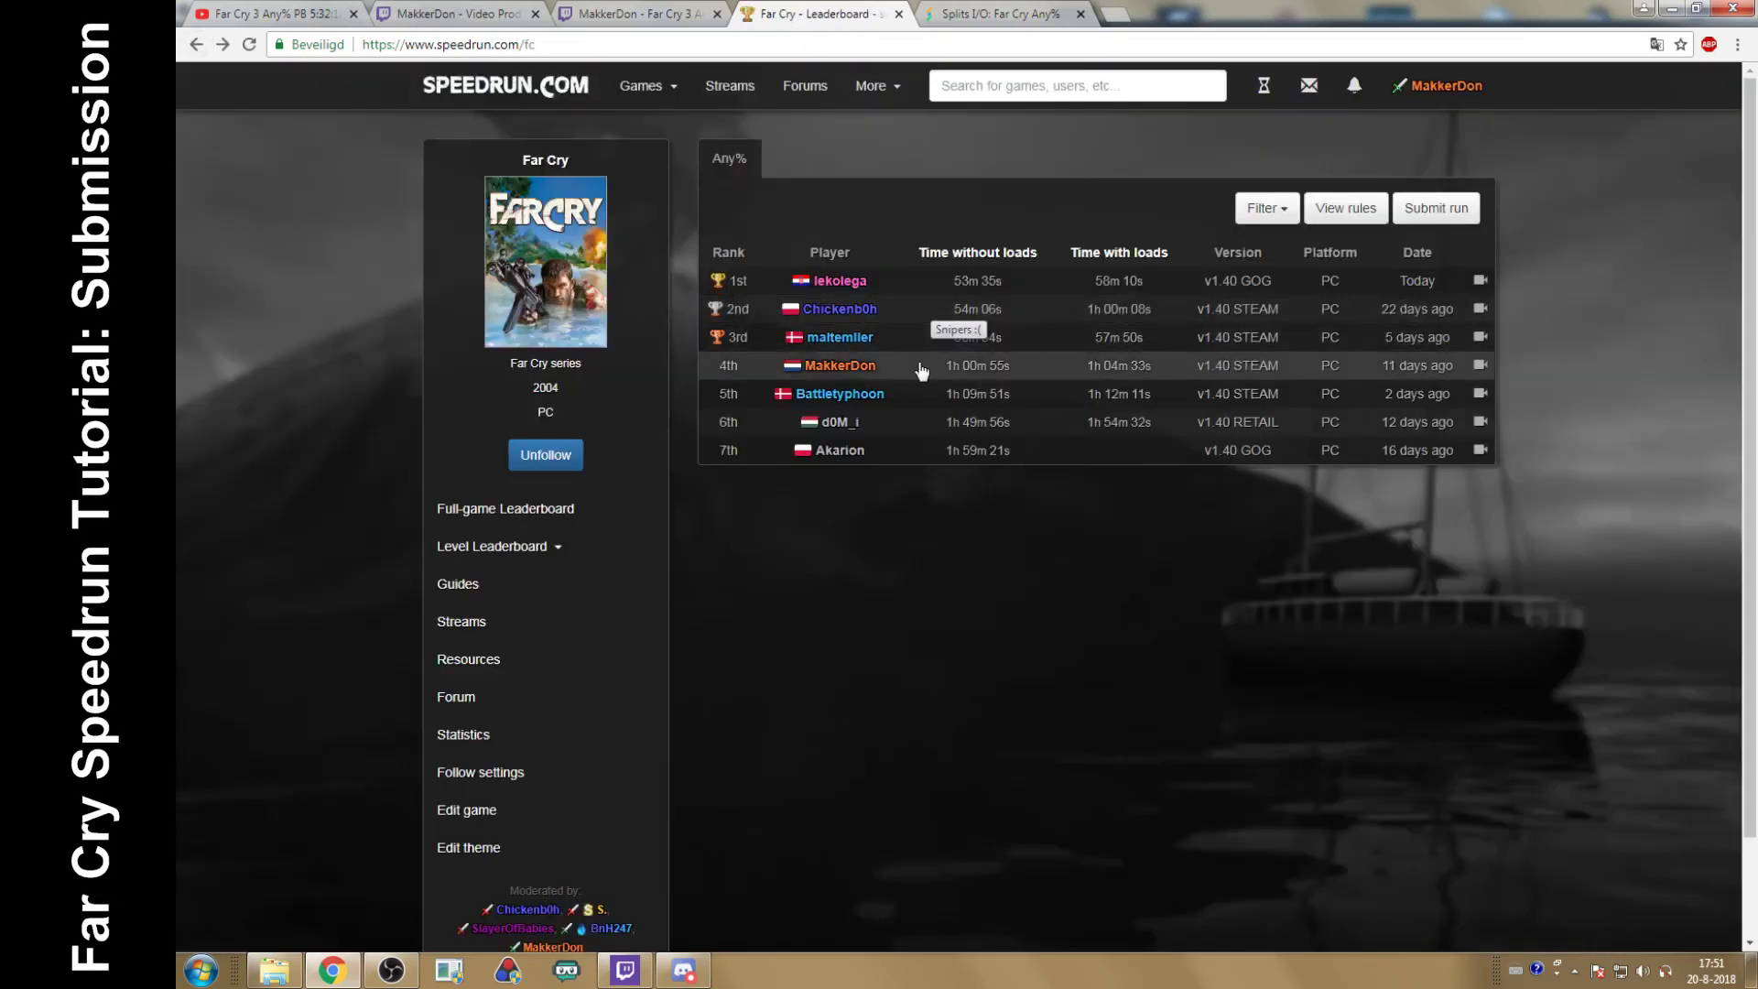
Step: Review the 4th-place Any% run's details, then return to the leaderboard
{"action": "left_click", "coordinate": [922, 370]}
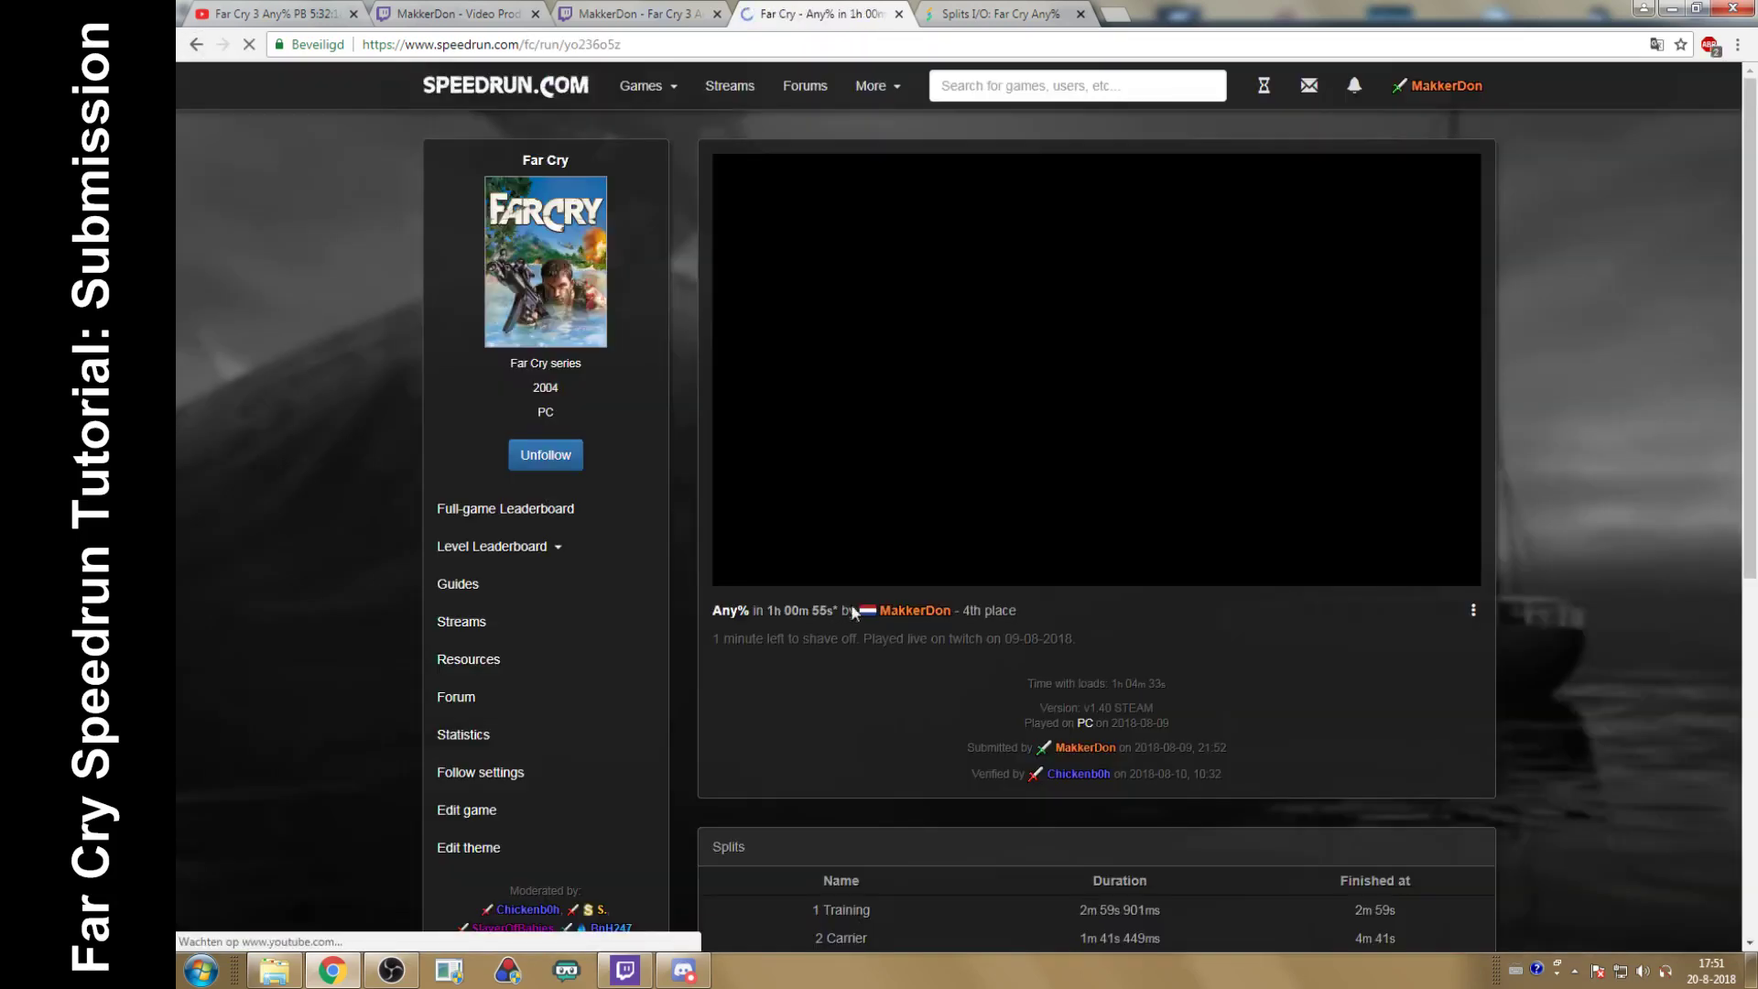
{"action": "left_click_drag", "start_coordinate": [1740, 336], "coordinate": [1588, 695]}
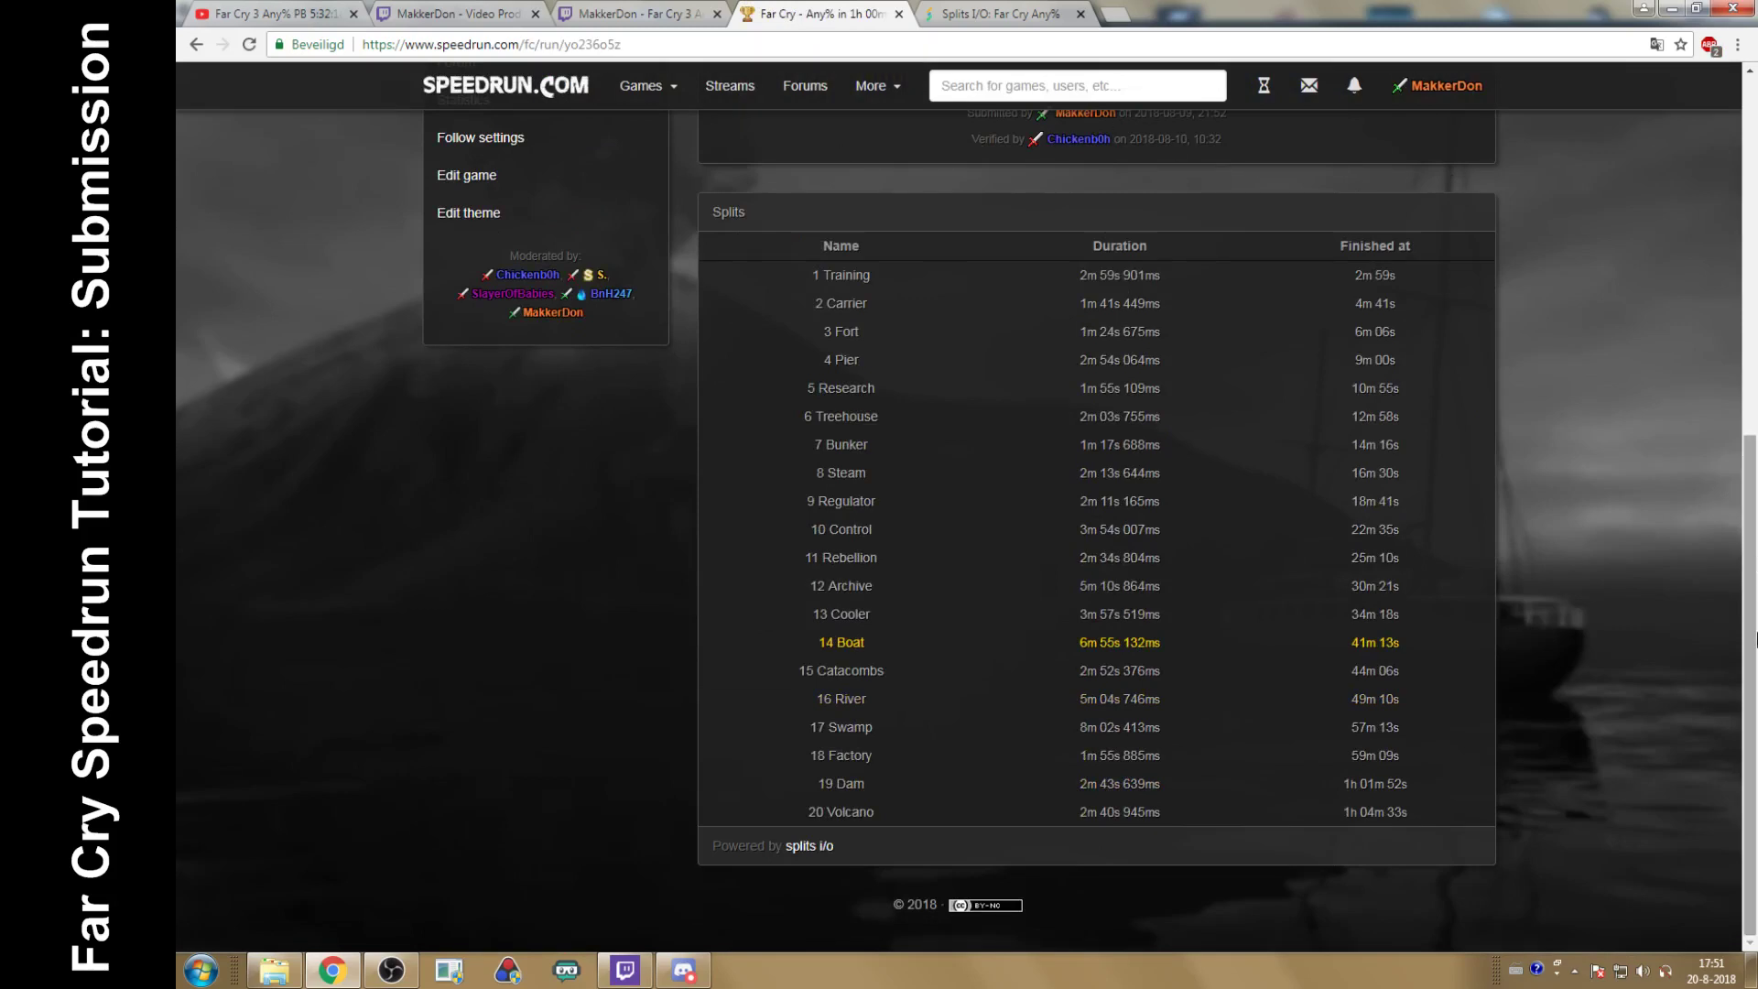
{"action": "left_click_drag", "start_coordinate": [1751, 712], "coordinate": [1751, 488]}
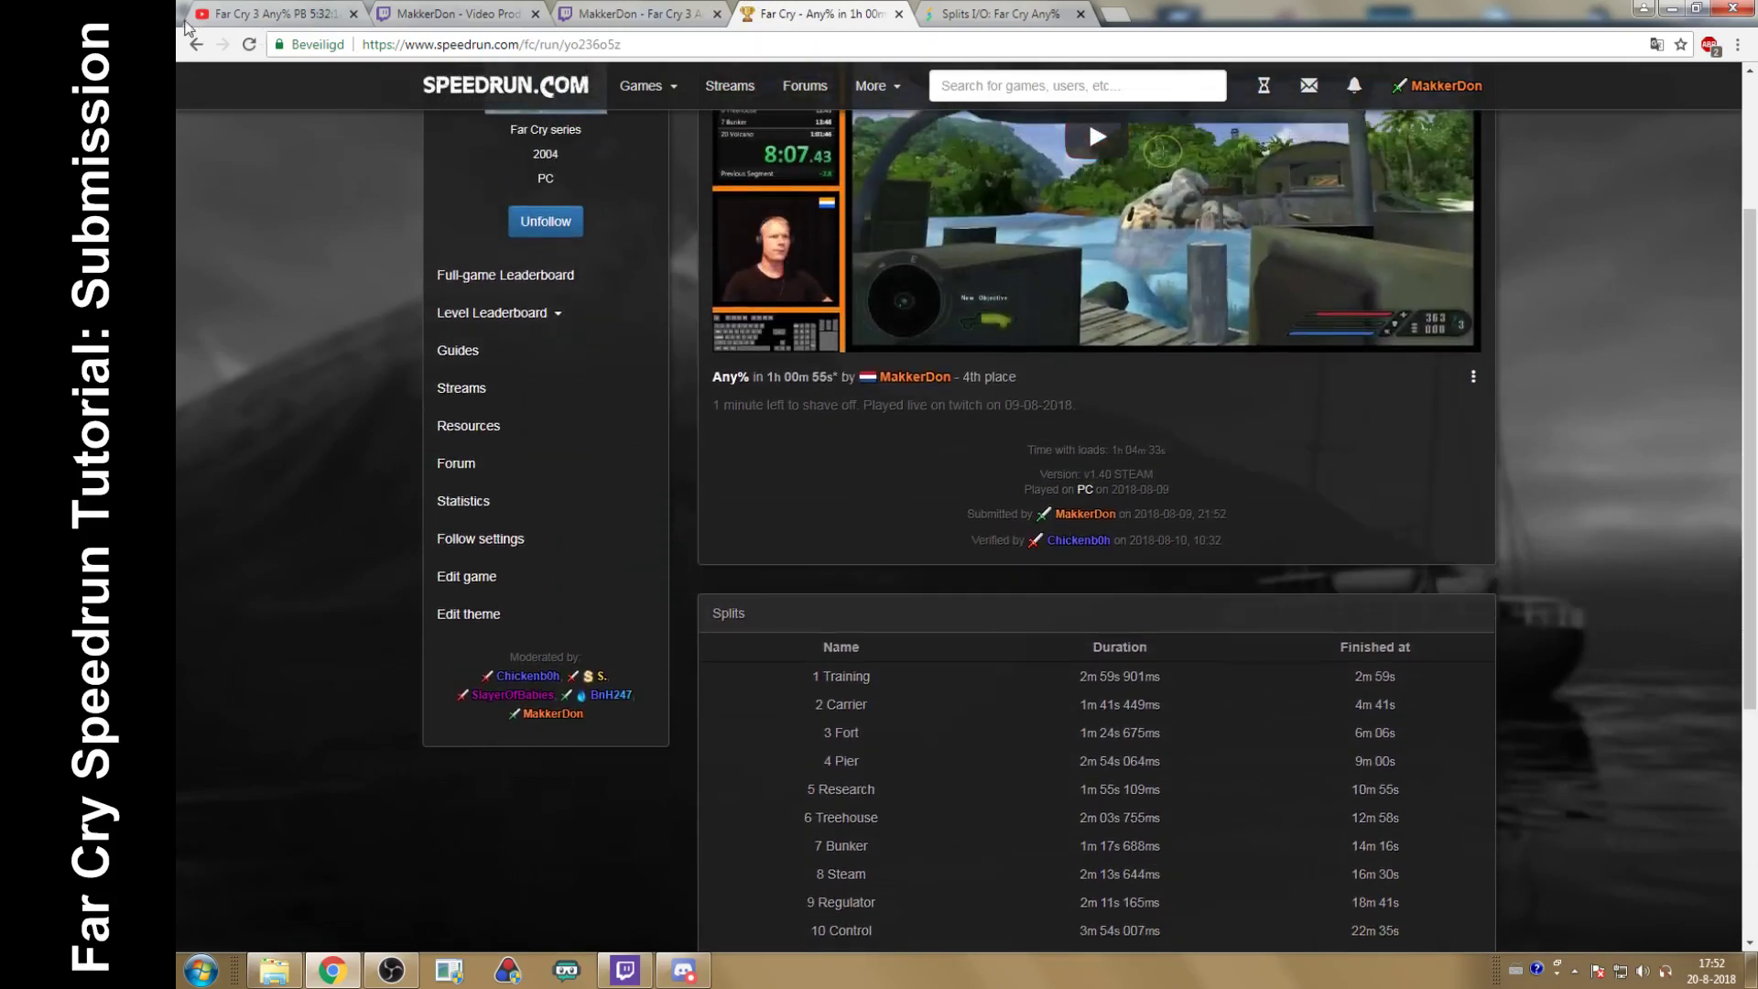
{"action": "left_click", "coordinate": [195, 46]}
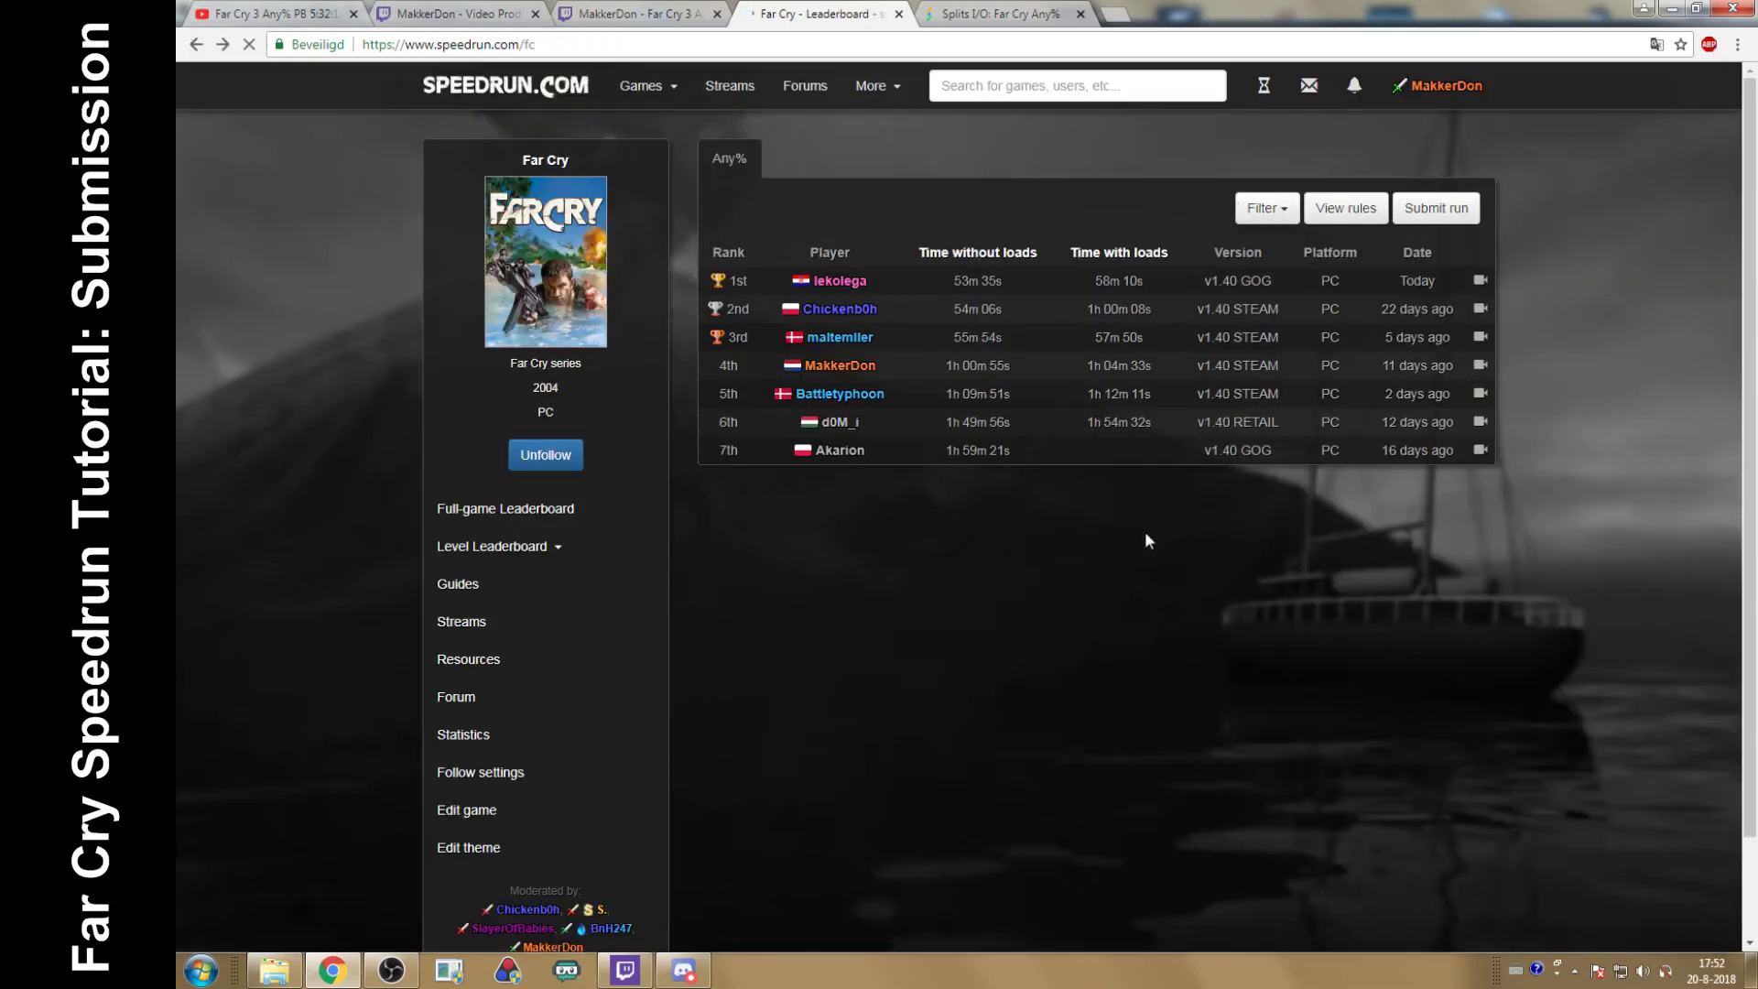
{"action": "scroll", "coordinate": [1140, 577], "scroll_direction": "down", "scroll_amount": 1}
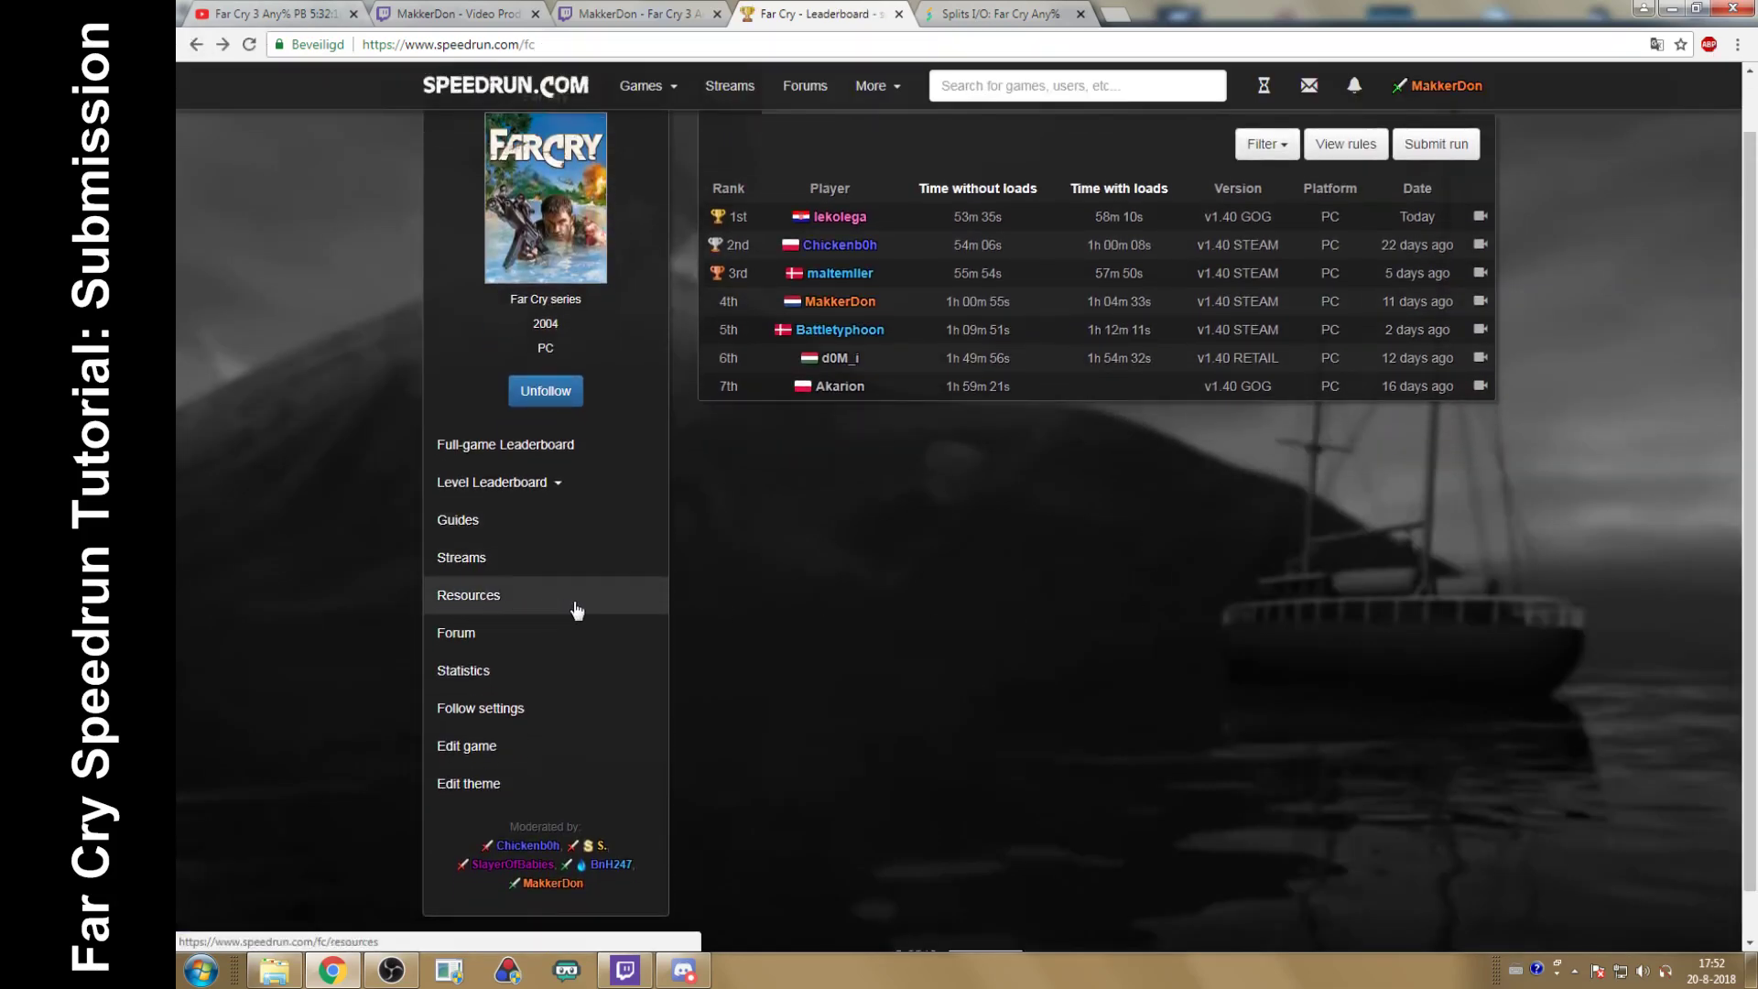
Step: Read the Any% category rules, then view all individual-level leaderboards
{"action": "left_click", "coordinate": [572, 491]}
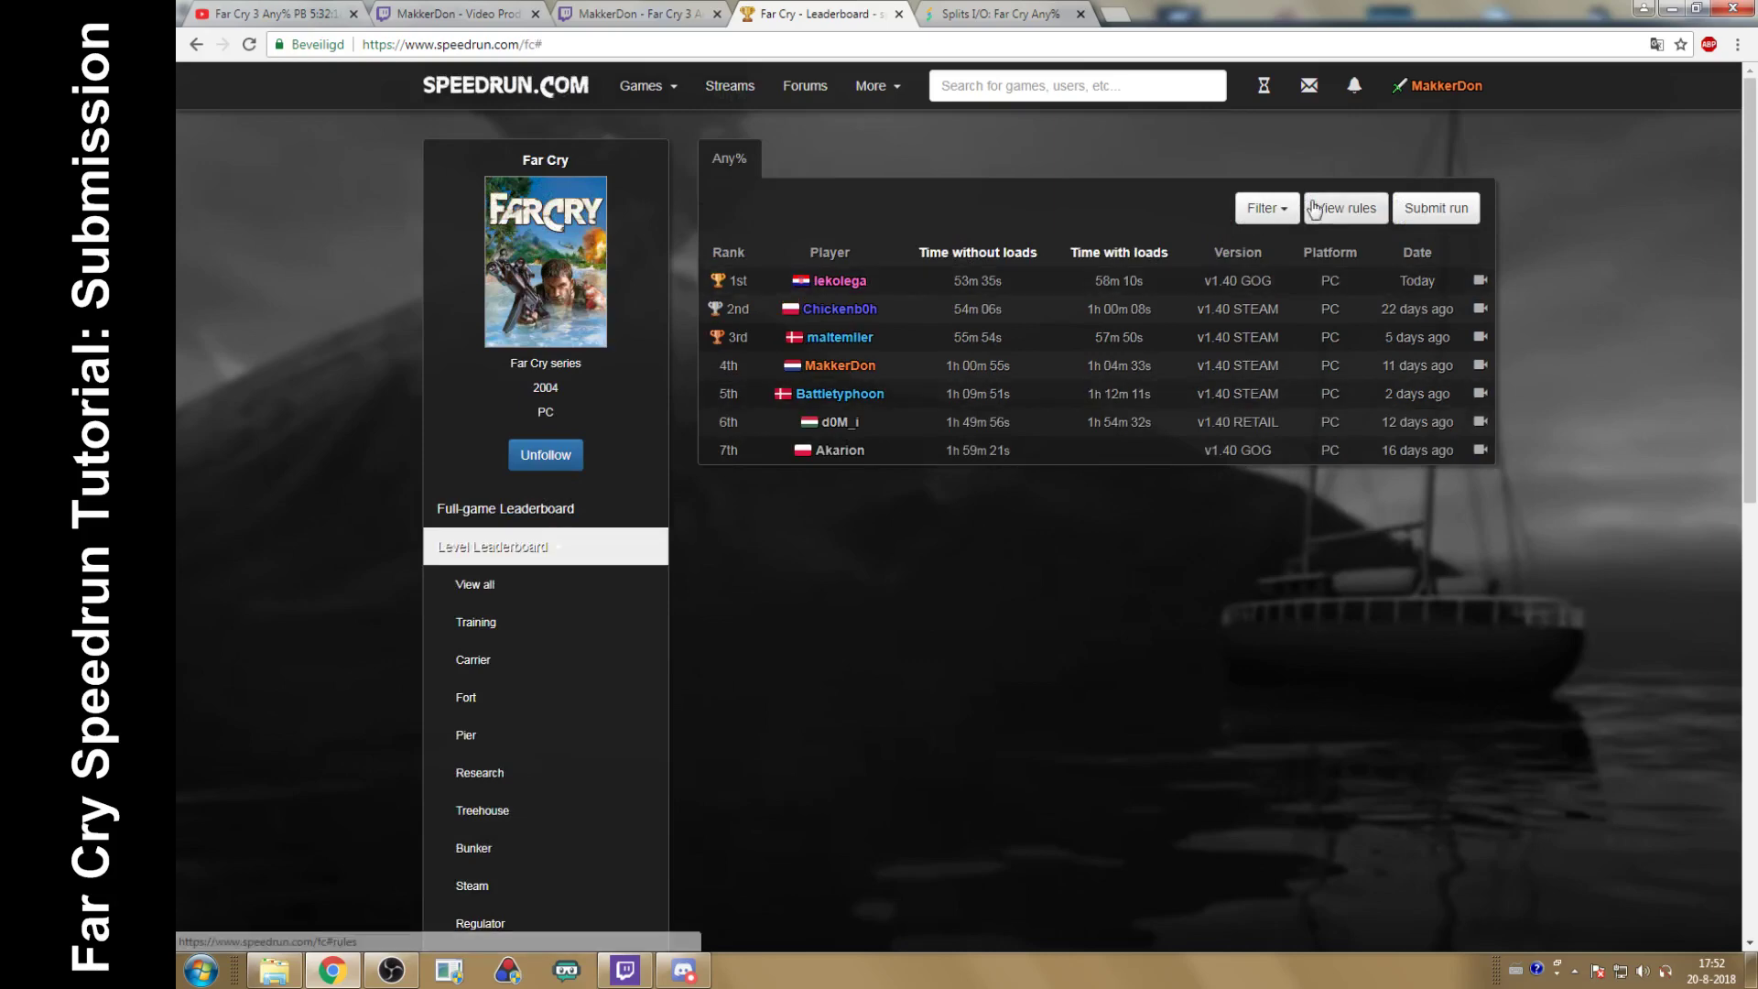
{"action": "left_click", "coordinate": [1348, 208]}
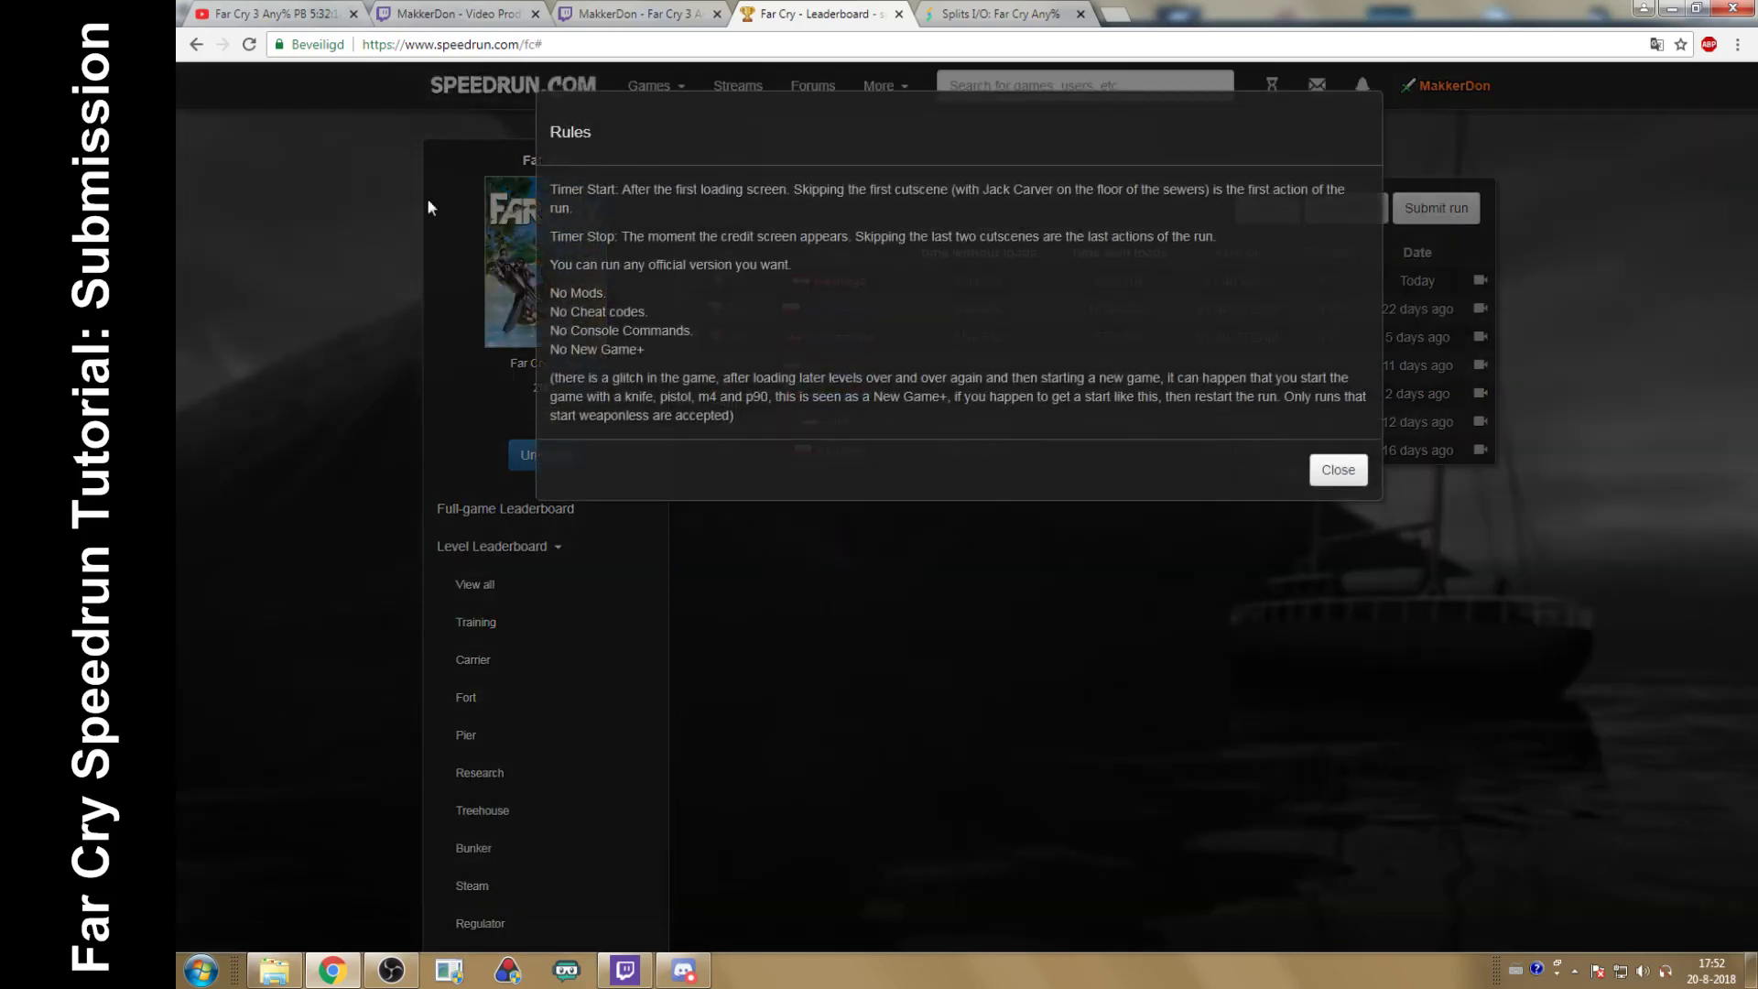
{"action": "left_click", "coordinate": [196, 45]}
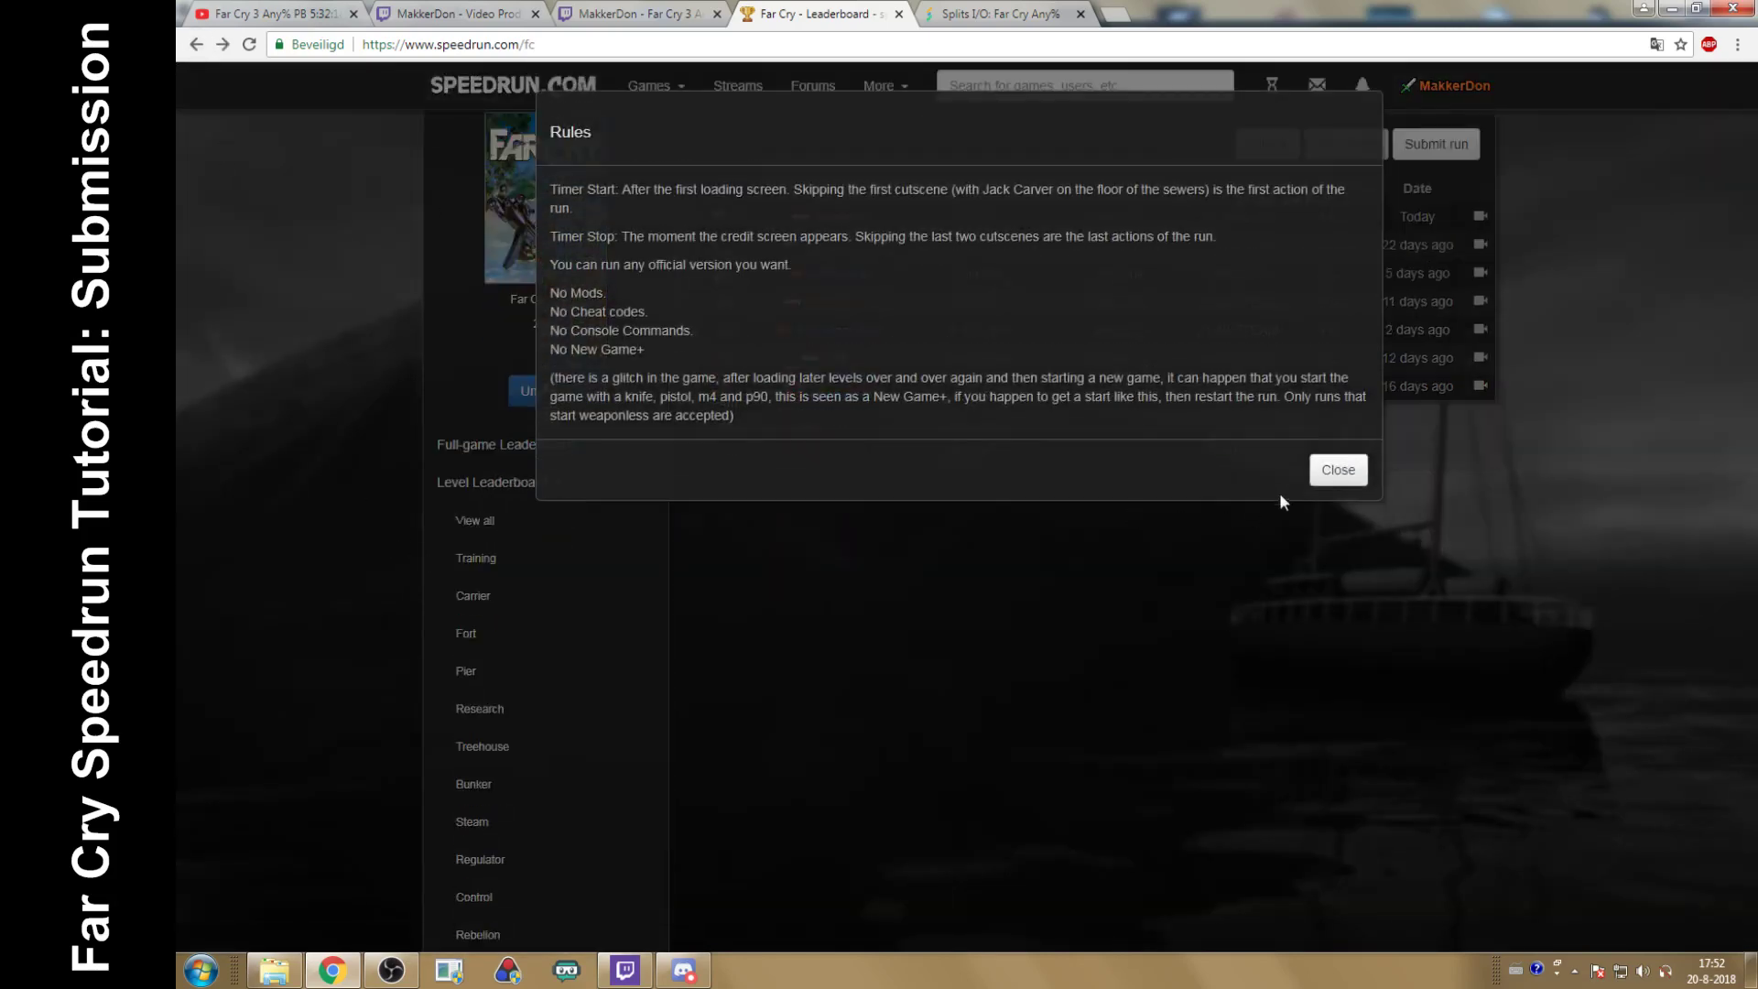
{"action": "left_click", "coordinate": [1337, 470]}
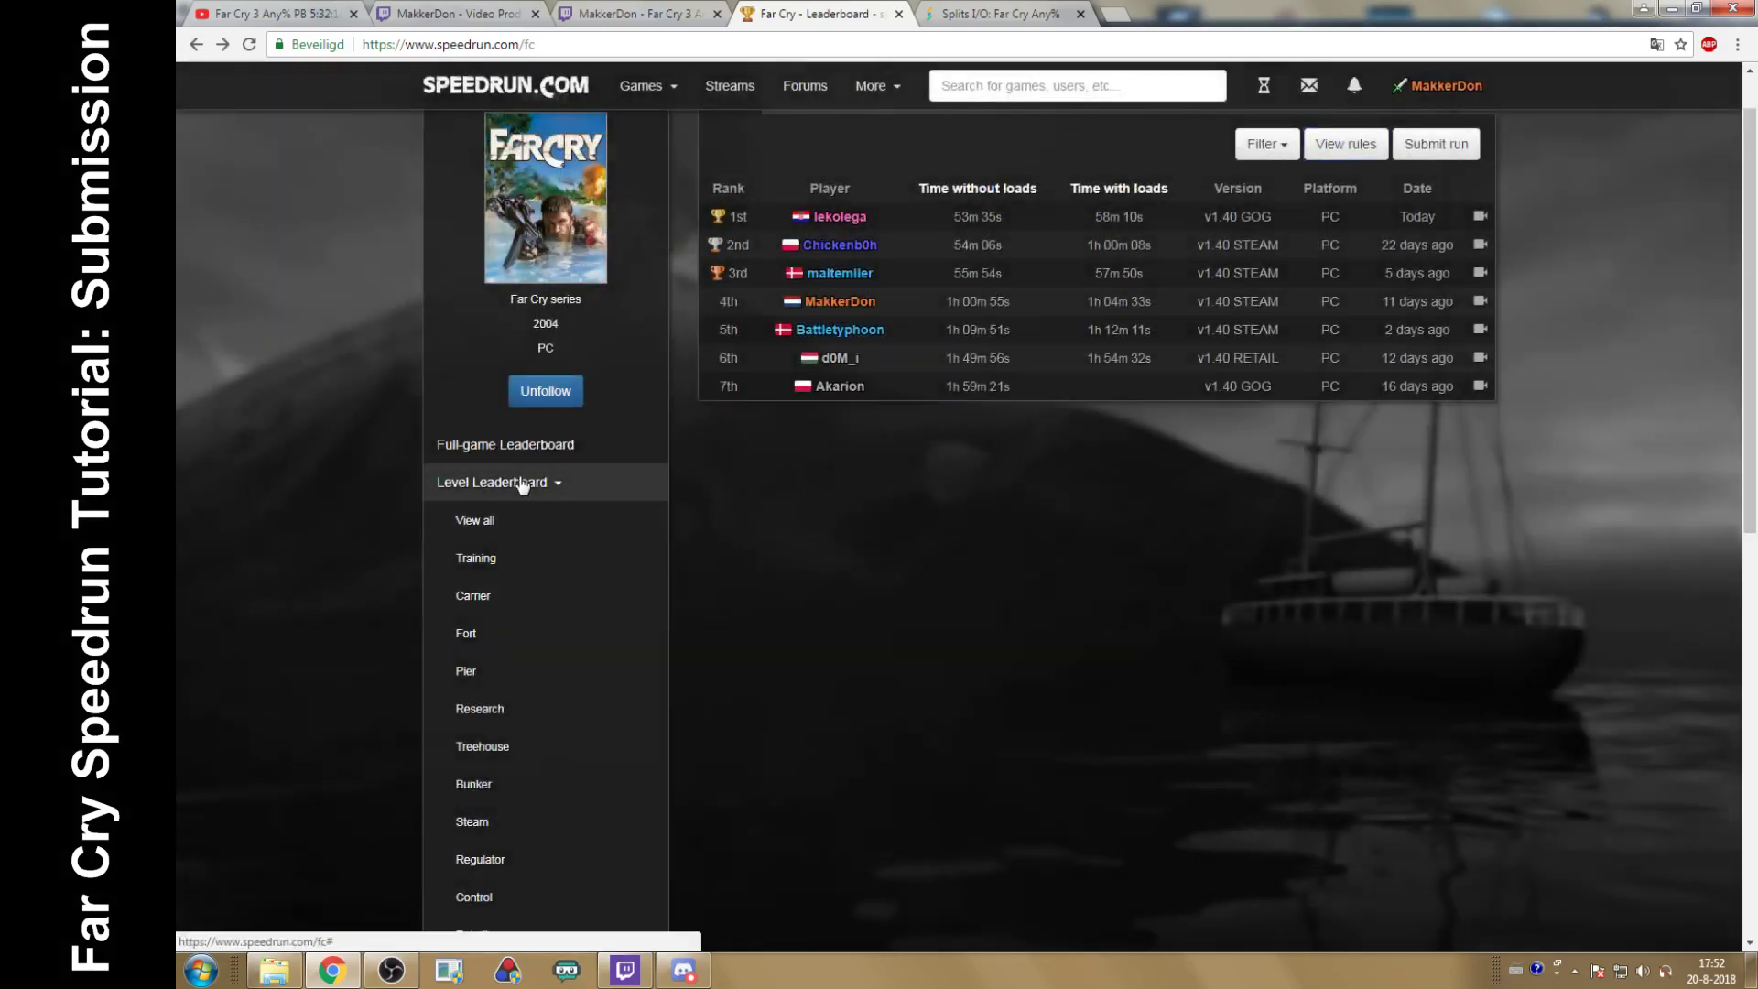
{"action": "left_click", "coordinate": [515, 487]}
{"action": "left_click", "coordinate": [481, 554]}
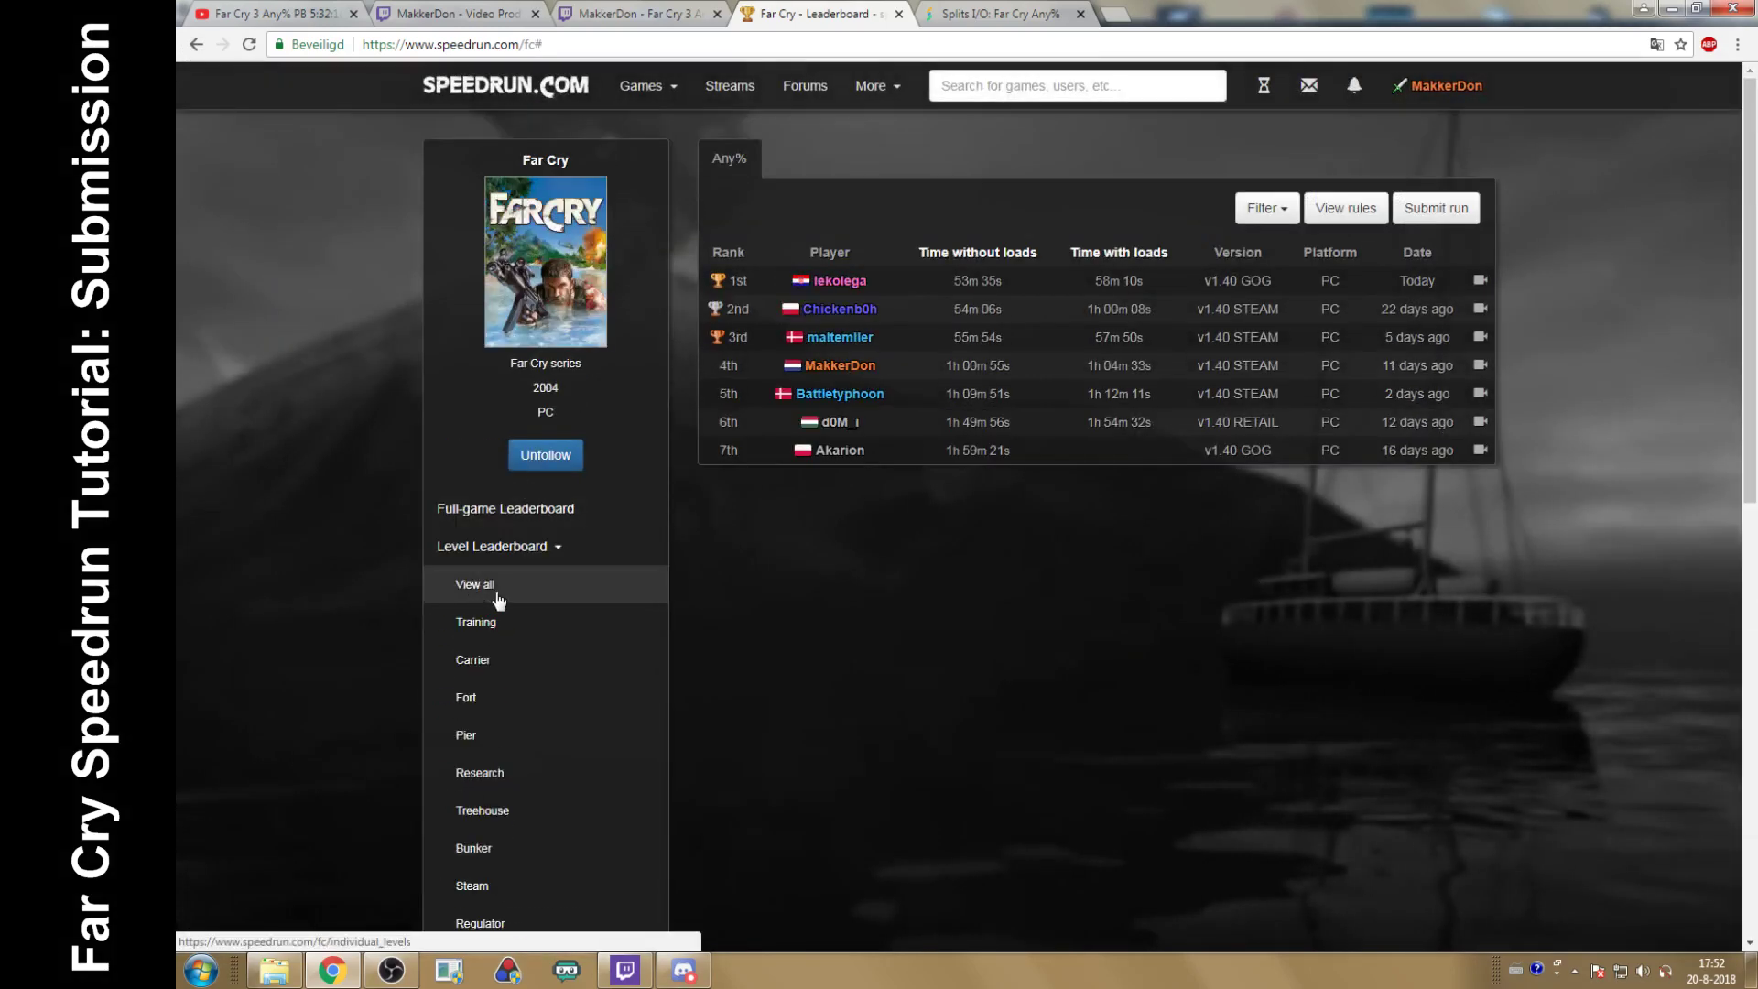
{"action": "left_click", "coordinate": [494, 590]}
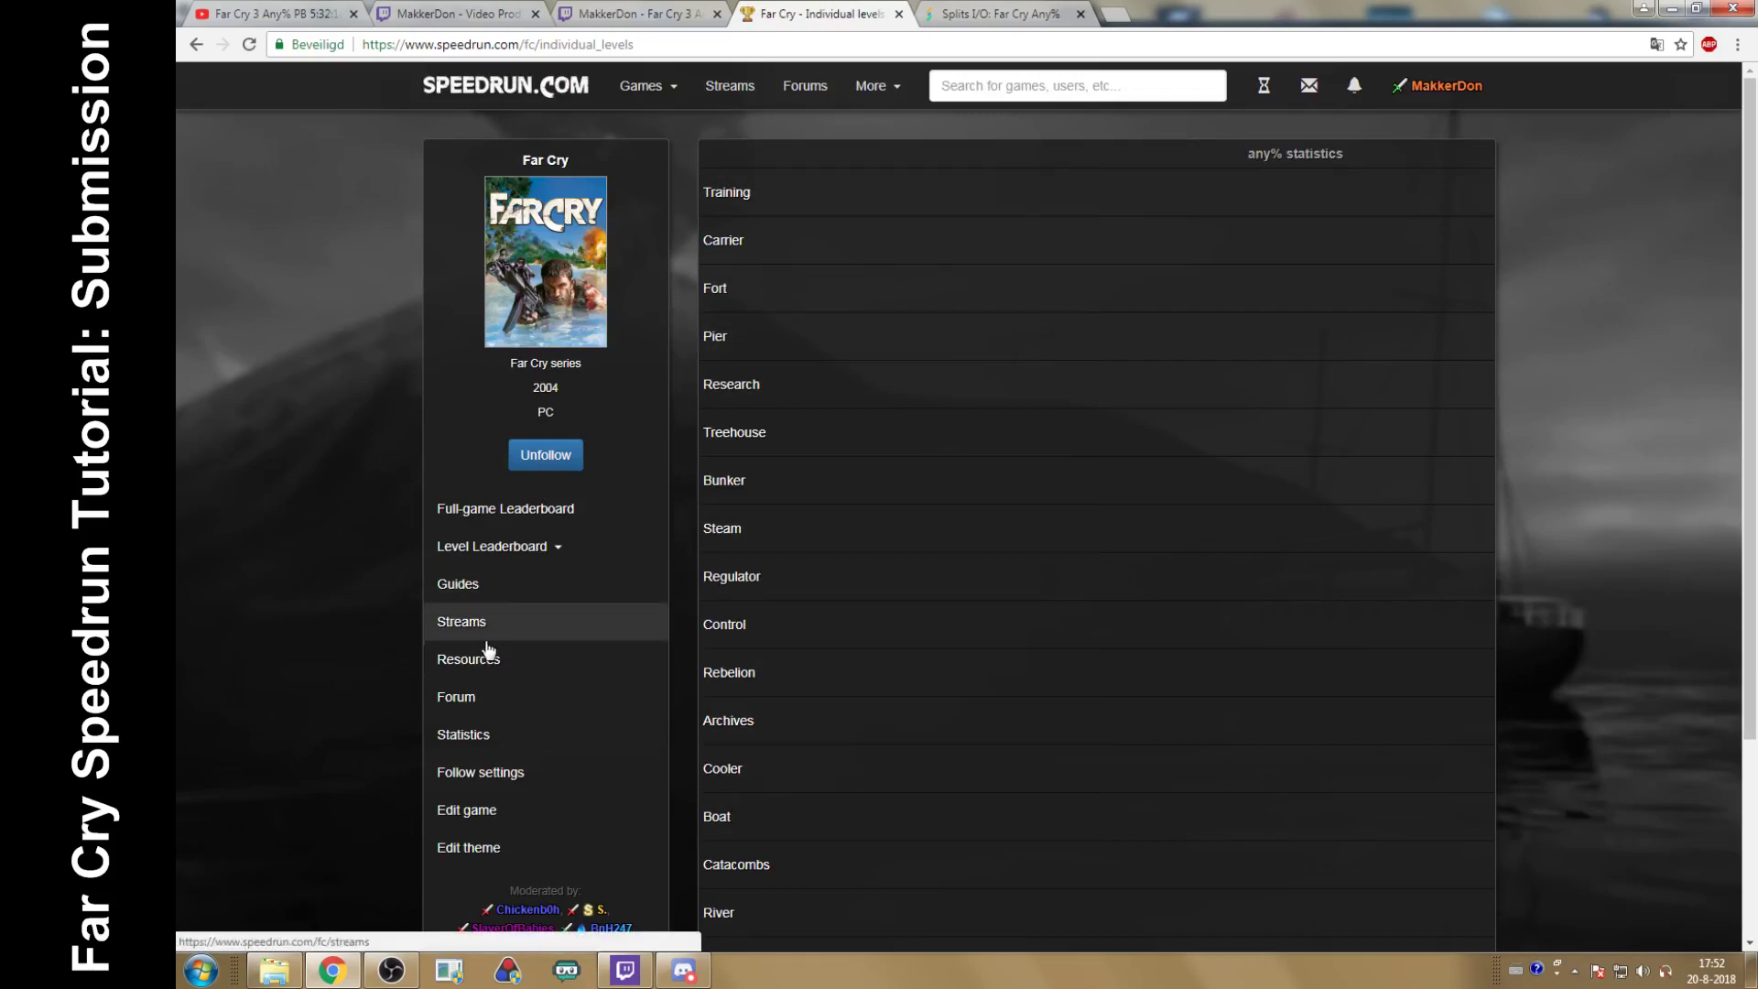
Step: Open the Training level leaderboard and show its rules
{"action": "left_click", "coordinate": [522, 550]}
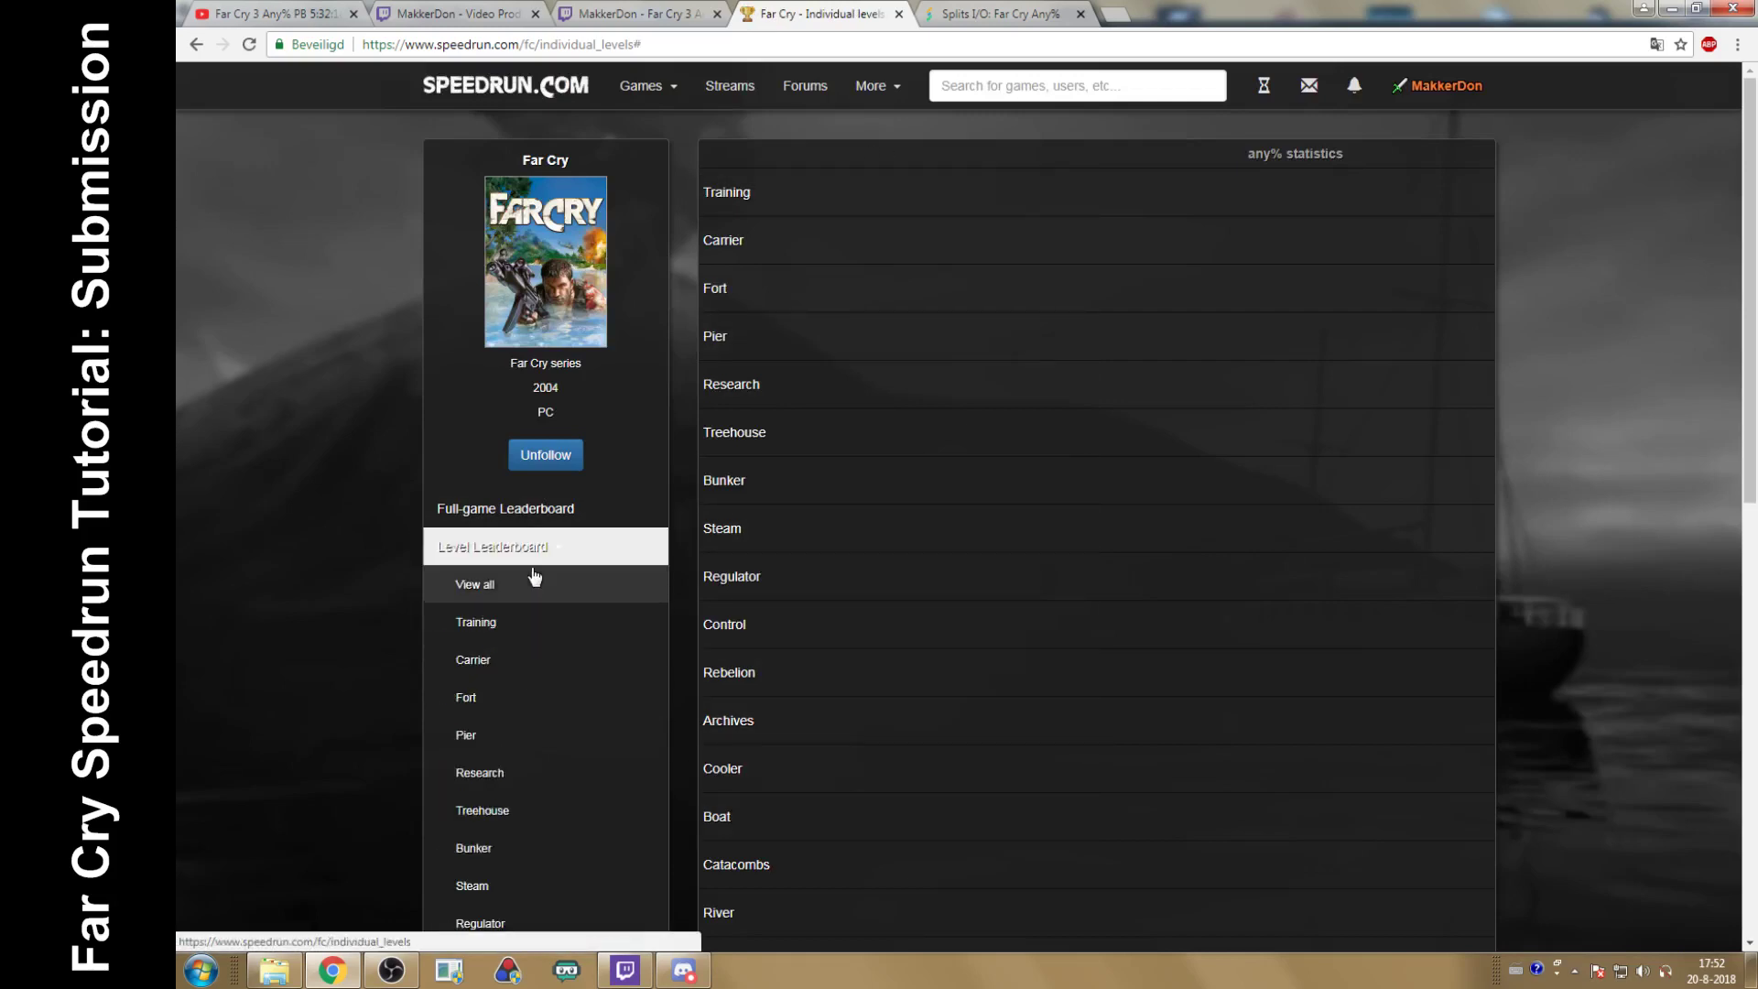
{"action": "left_click", "coordinate": [525, 557]}
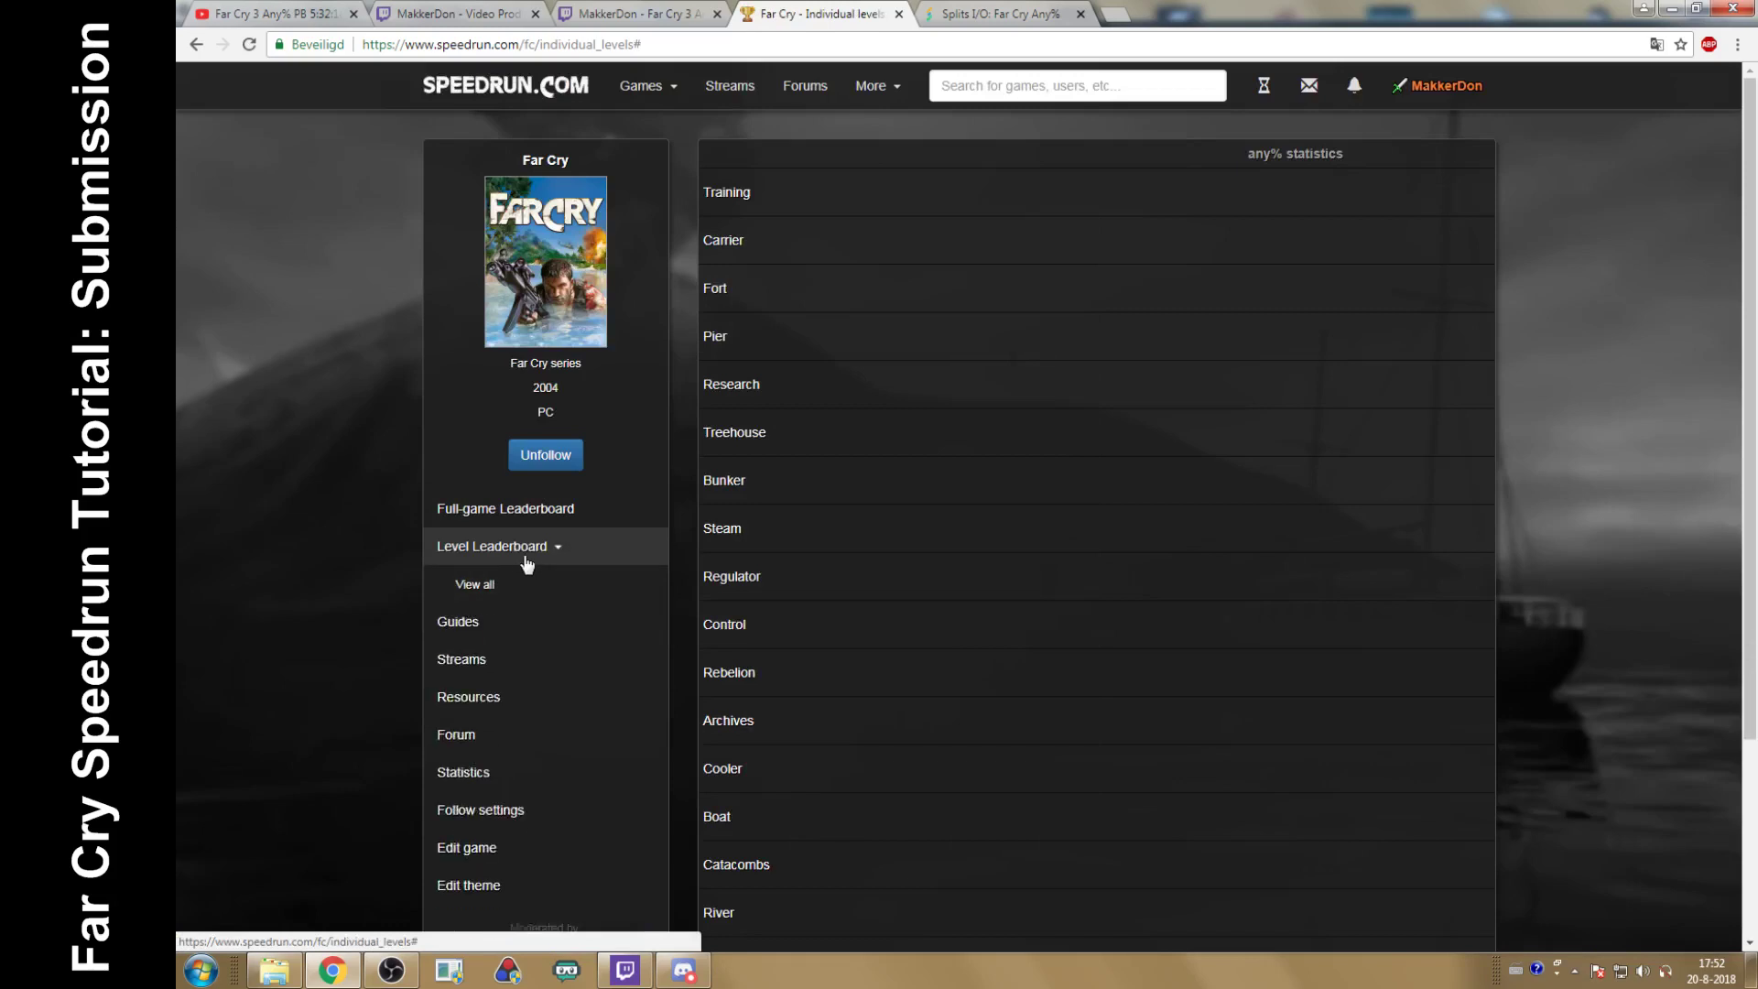
{"action": "left_click", "coordinate": [524, 557]}
{"action": "left_click", "coordinate": [483, 621]}
{"action": "left_click", "coordinate": [1352, 221]}
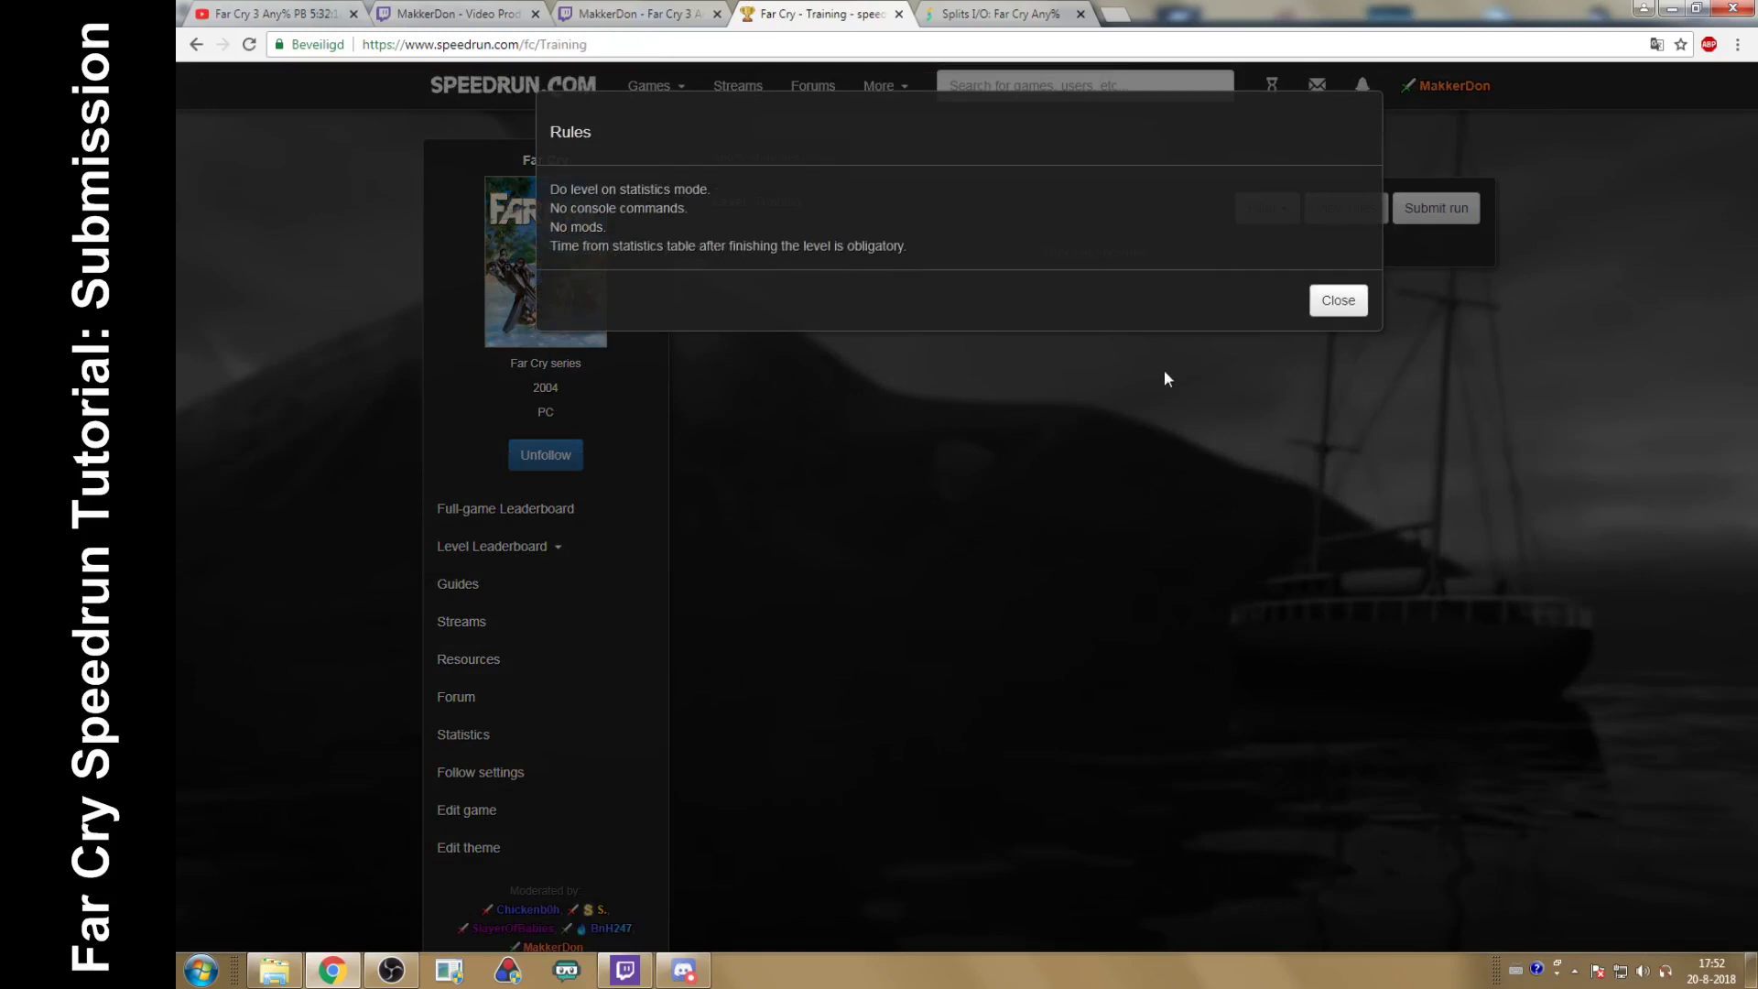
Step: Close the Training rules, return to the full-game Any% leaderboard, and switch to OBS Studio
{"action": "left_click", "coordinate": [1355, 307]}
{"action": "left_click", "coordinate": [549, 507]}
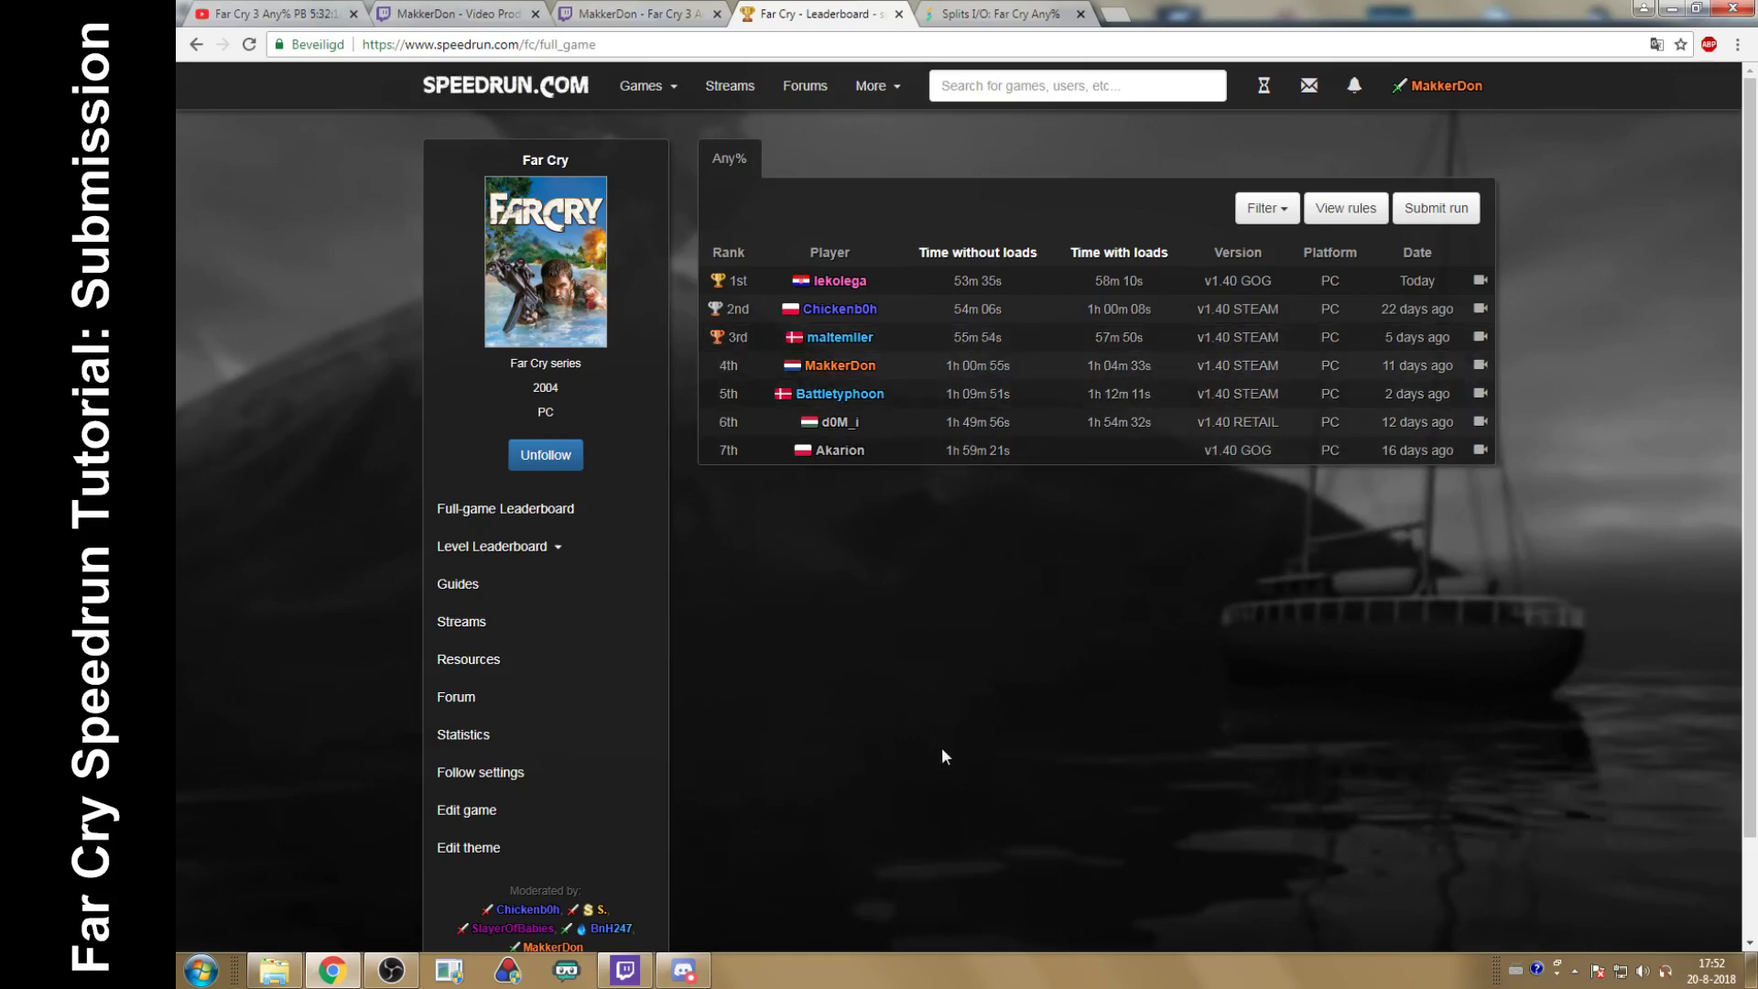
{"action": "left_click", "coordinate": [409, 978]}
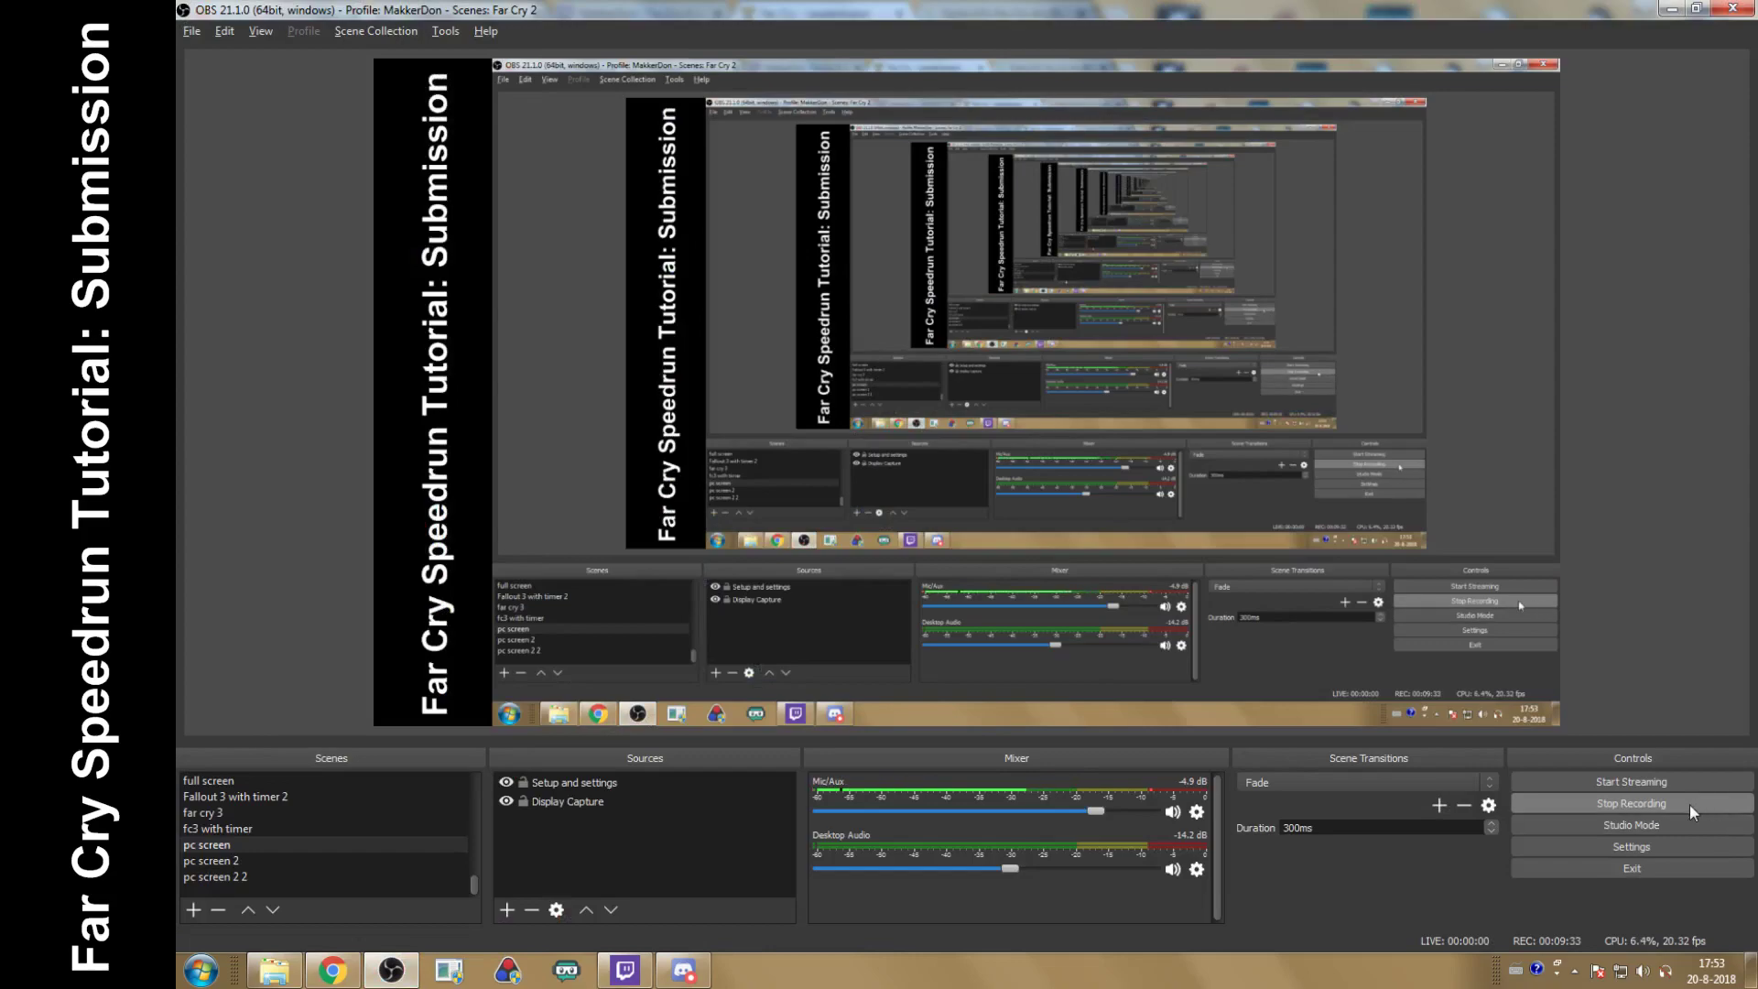